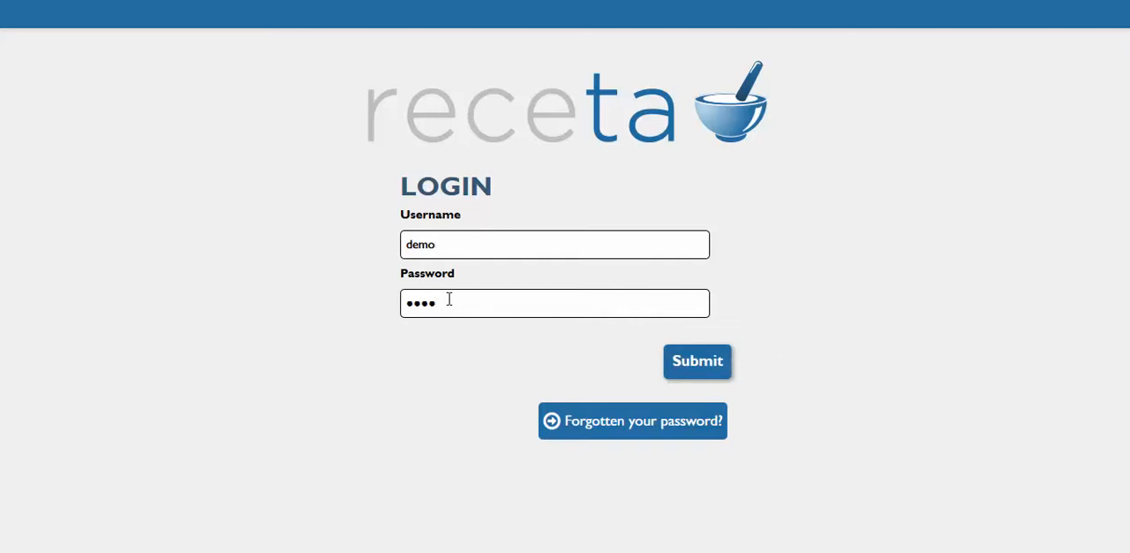
Log in with the demo credentials already filled in and review the dashboard's activity charts and alert sections
{"action": "left_click", "coordinate": [695, 366]}
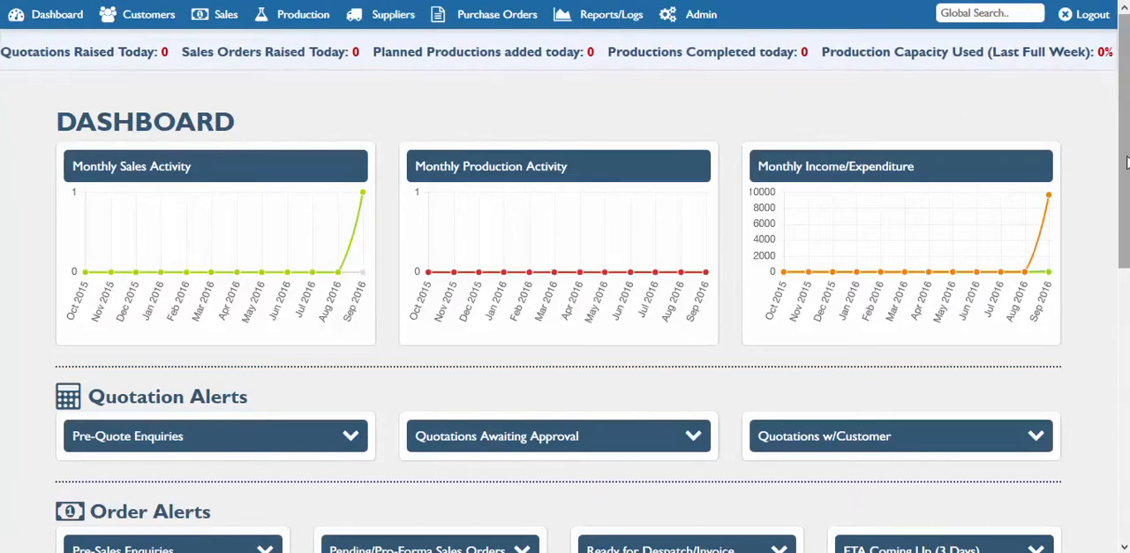
{"action": "scroll", "coordinate": [1127, 187], "scroll_direction": "down", "scroll_amount": 1}
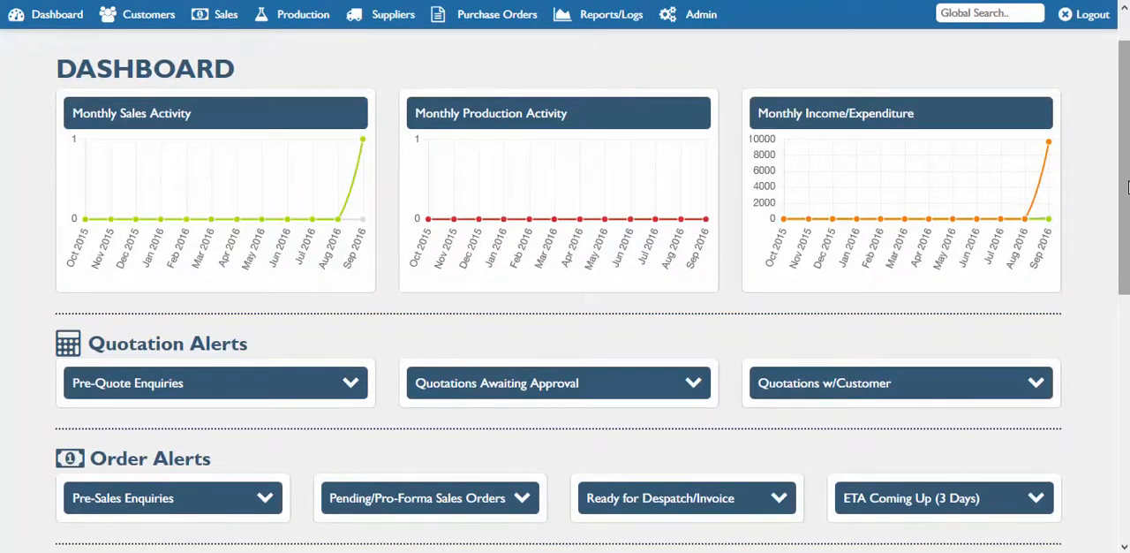
{"action": "left_click_drag", "start_coordinate": [1124, 195], "coordinate": [1124, 189]}
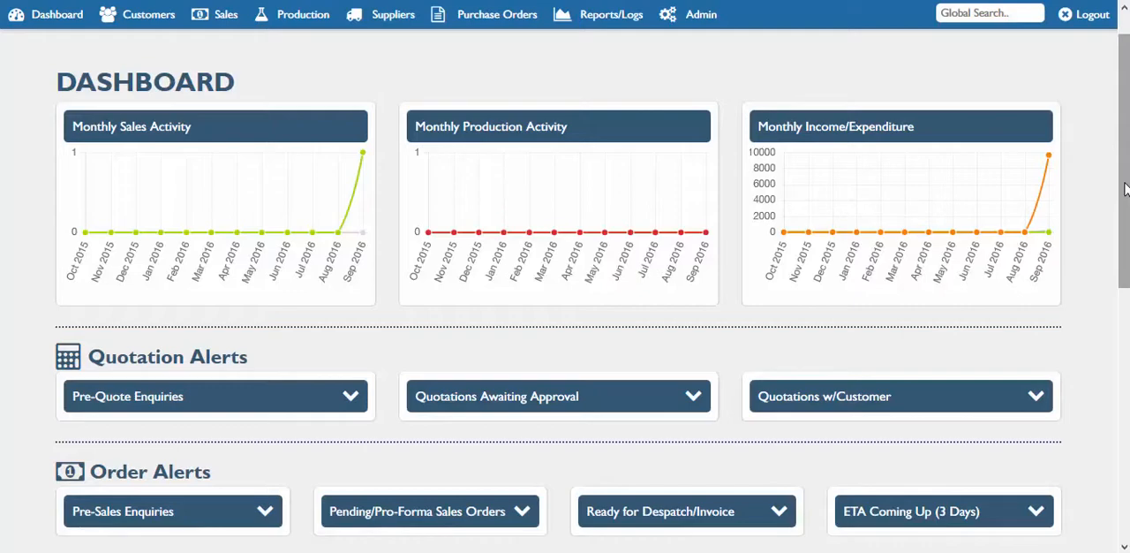
{"action": "left_click_drag", "start_coordinate": [1124, 189], "coordinate": [1127, 296]}
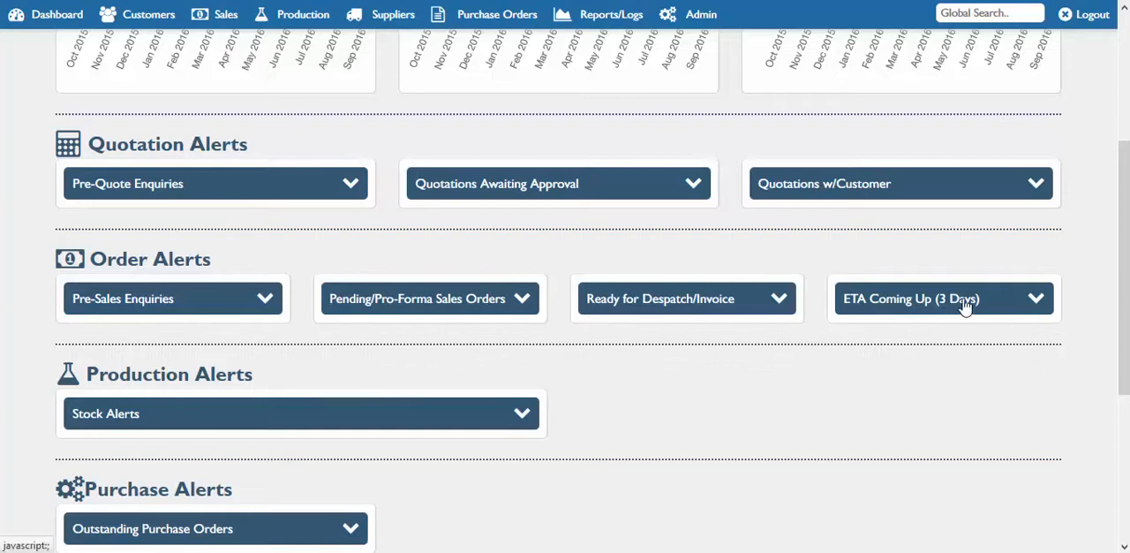
{"action": "scroll", "coordinate": [472, 309], "scroll_direction": "down", "scroll_amount": 2}
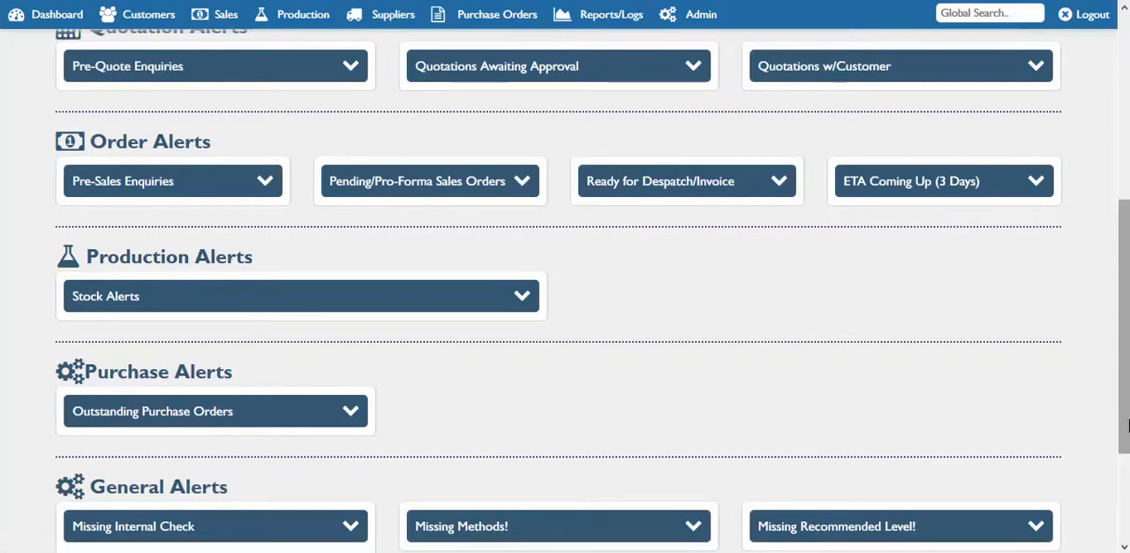
{"action": "left_click_drag", "start_coordinate": [1127, 425], "coordinate": [1126, 240]}
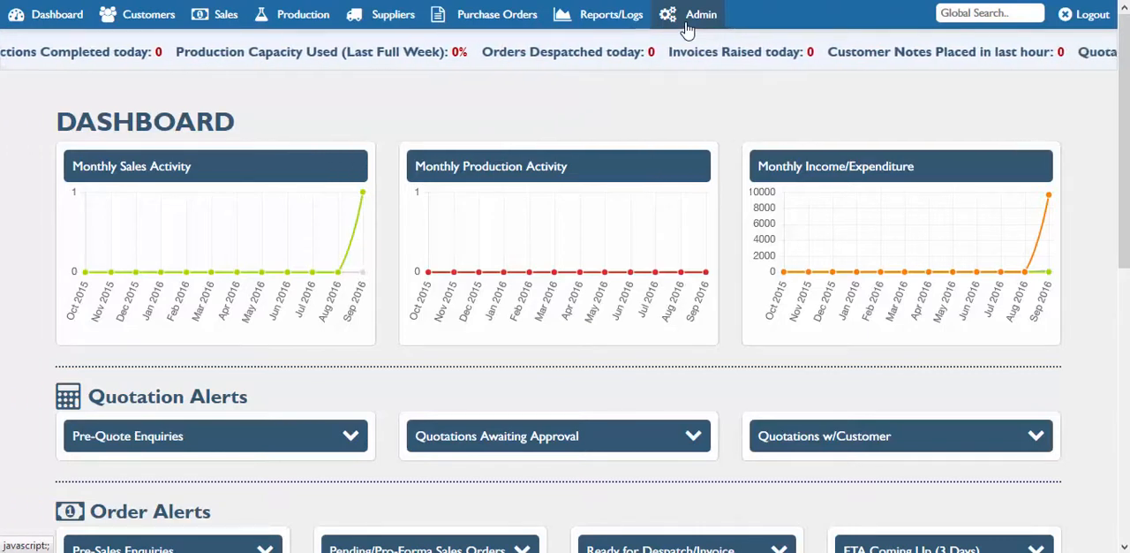
Open the form for adding a customer and examine its contact, address, credit, delivery and discount fields
{"action": "left_click", "coordinate": [132, 20]}
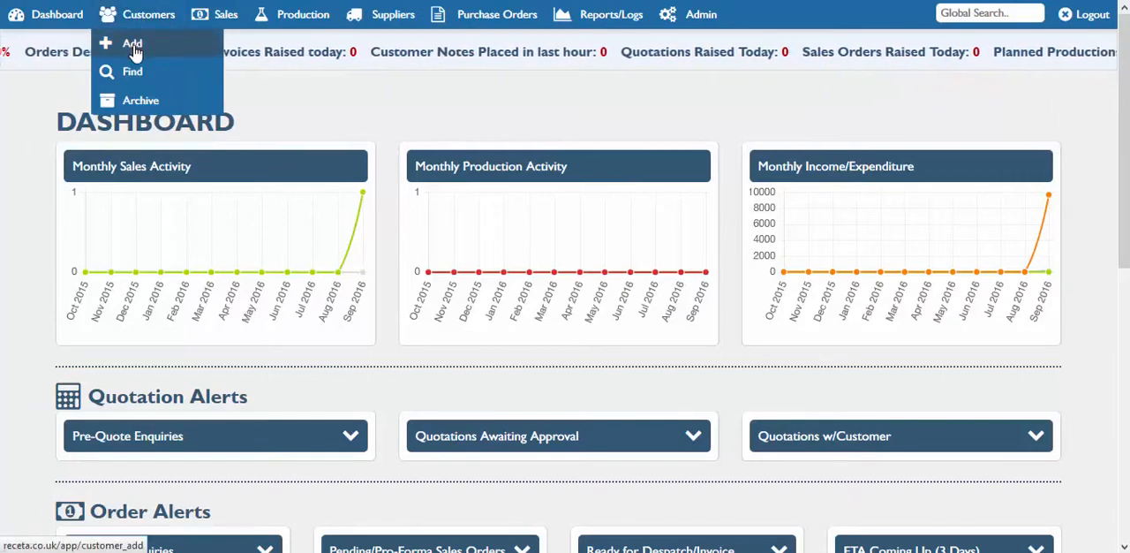
{"action": "left_click", "coordinate": [133, 49]}
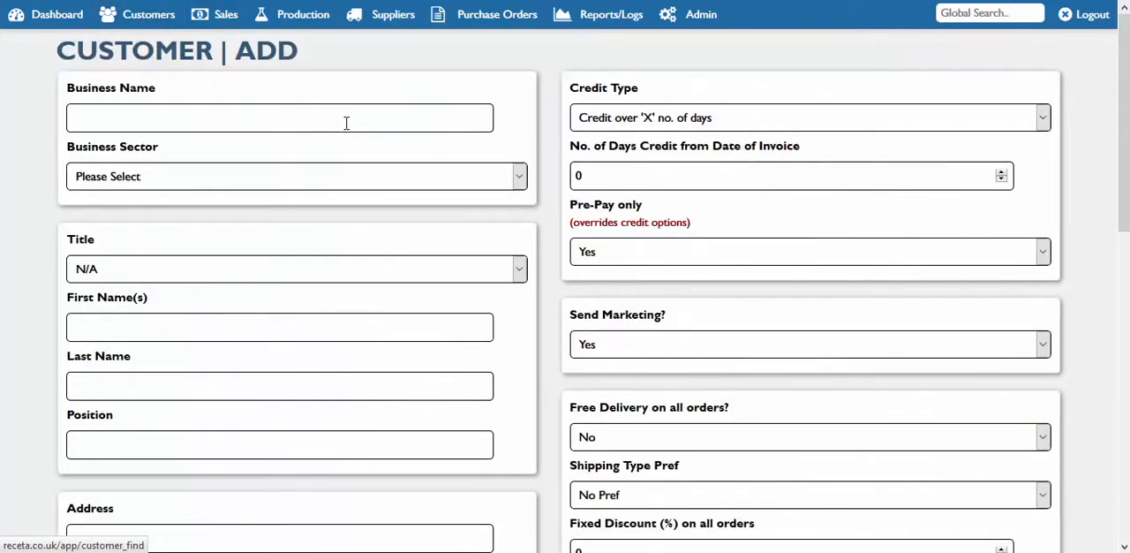
{"action": "mouse_move", "coordinate": [1124, 186]}
{"action": "left_mouse_down"}
{"action": "mouse_move", "coordinate": [1124, 488]}
{"action": "mouse_move", "coordinate": [1112, 182]}
{"action": "left_mouse_up"}
{"action": "mouse_move", "coordinate": [1124, 203]}
{"action": "left_mouse_down"}
{"action": "mouse_move", "coordinate": [1123, 477]}
{"action": "mouse_move", "coordinate": [1123, 205]}
{"action": "left_mouse_up"}
{"action": "left_click_drag", "start_coordinate": [1124, 123], "coordinate": [1124, 213]}
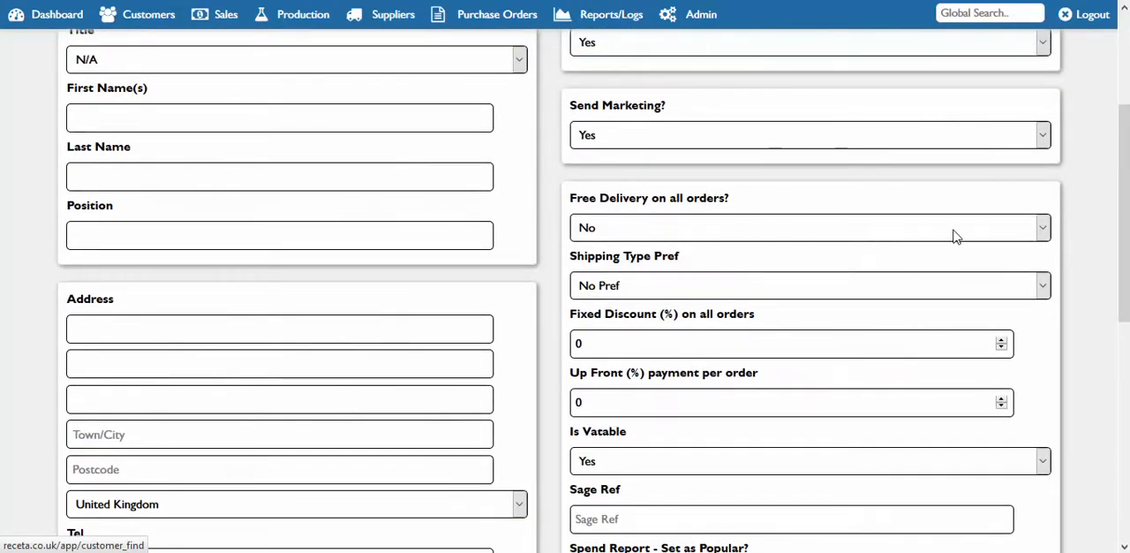
{"action": "left_click_drag", "start_coordinate": [1123, 262], "coordinate": [1124, 287]}
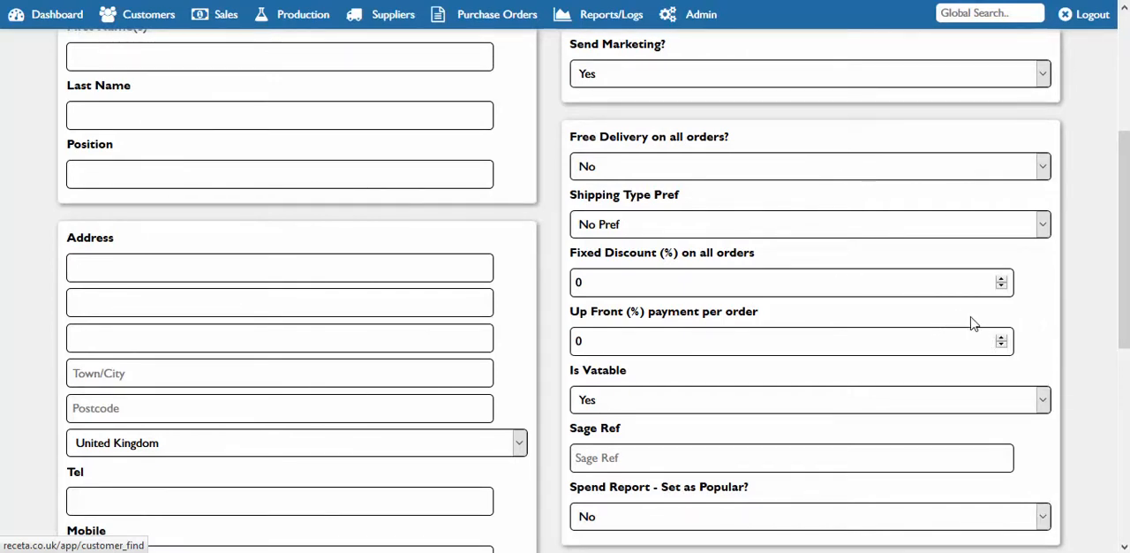
{"action": "left_click_drag", "start_coordinate": [1126, 331], "coordinate": [1125, 358]}
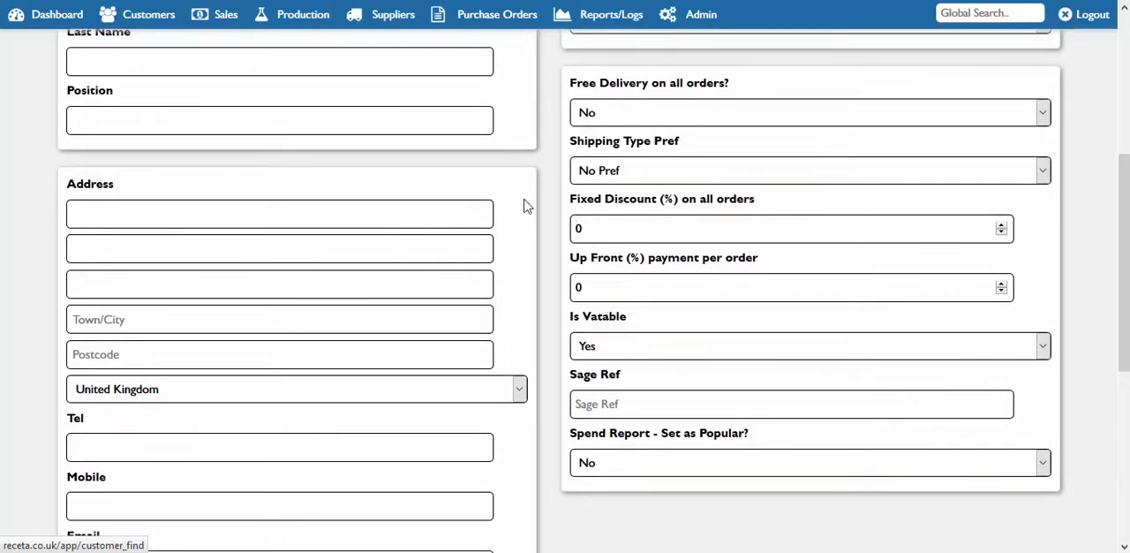
Find the existing customers, check the last sales order and invoice dates, and open the Test customer's record
{"action": "left_click", "coordinate": [148, 18]}
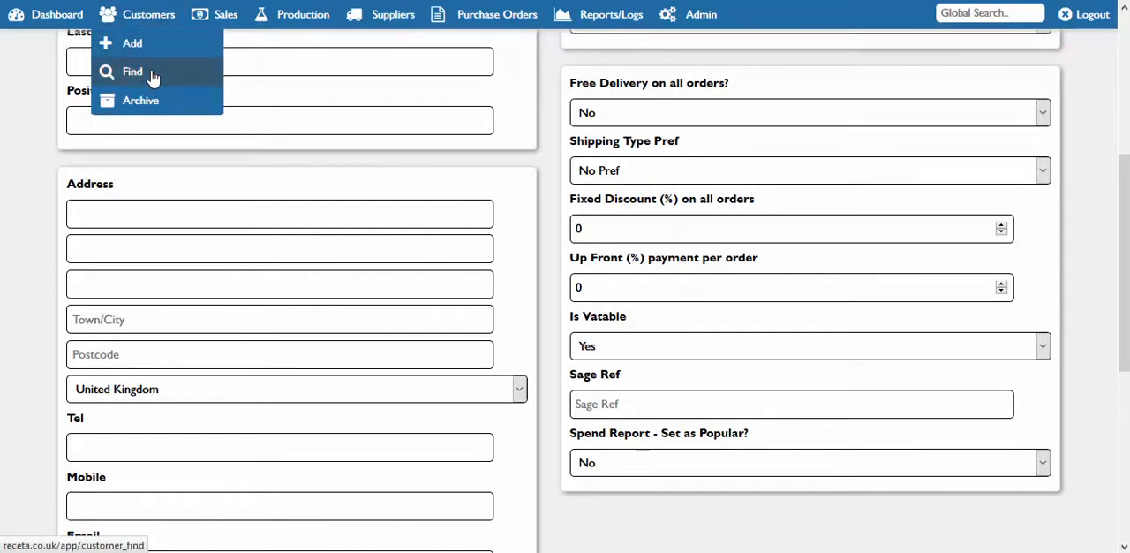
{"action": "left_click", "coordinate": [212, 75]}
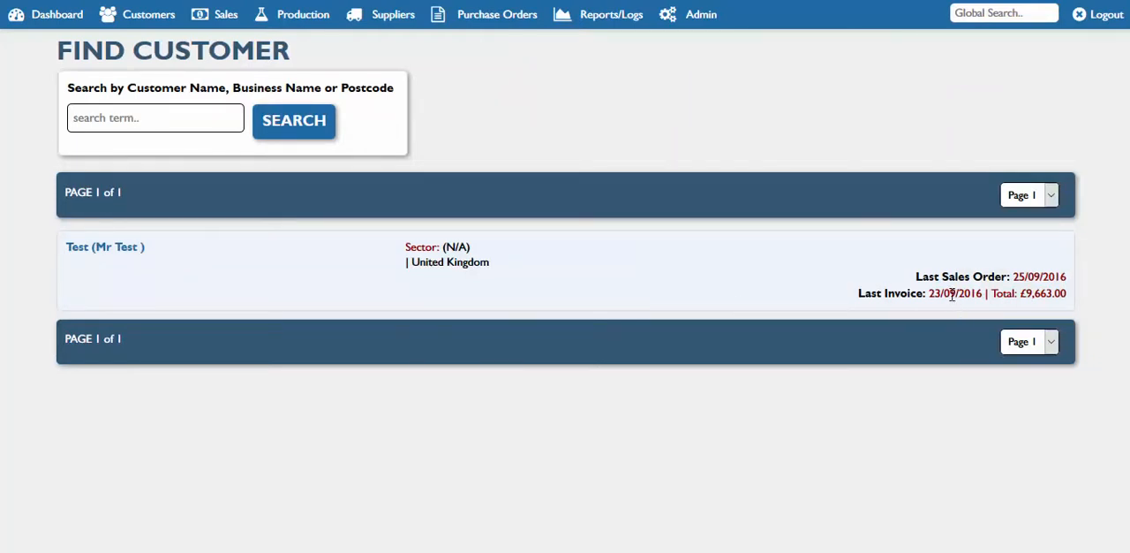
{"action": "left_click_drag", "start_coordinate": [950, 293], "coordinate": [1010, 297]}
{"action": "double_click", "coordinate": [1018, 276]}
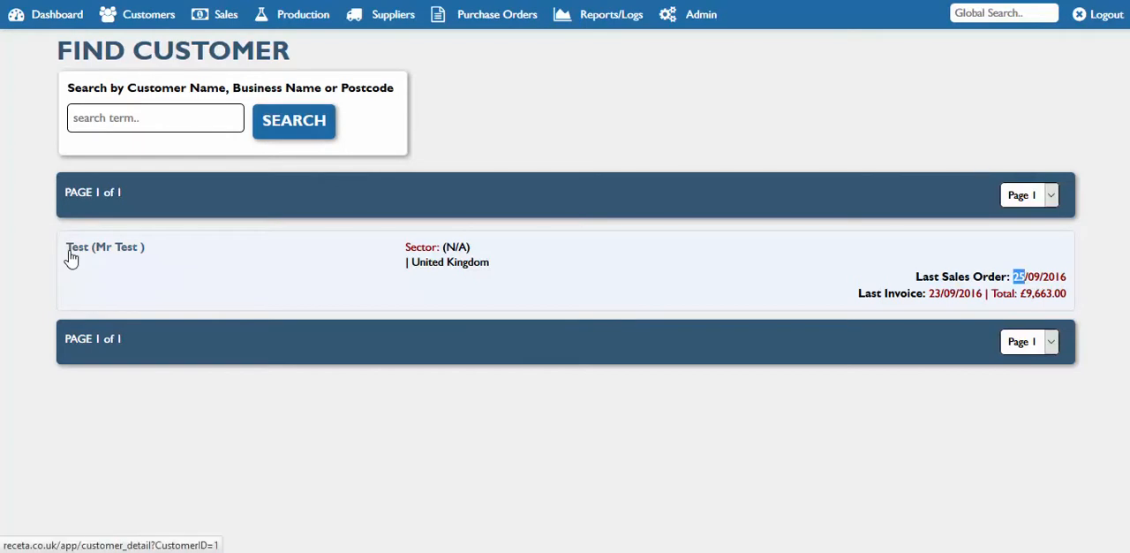
{"action": "left_click", "coordinate": [70, 249]}
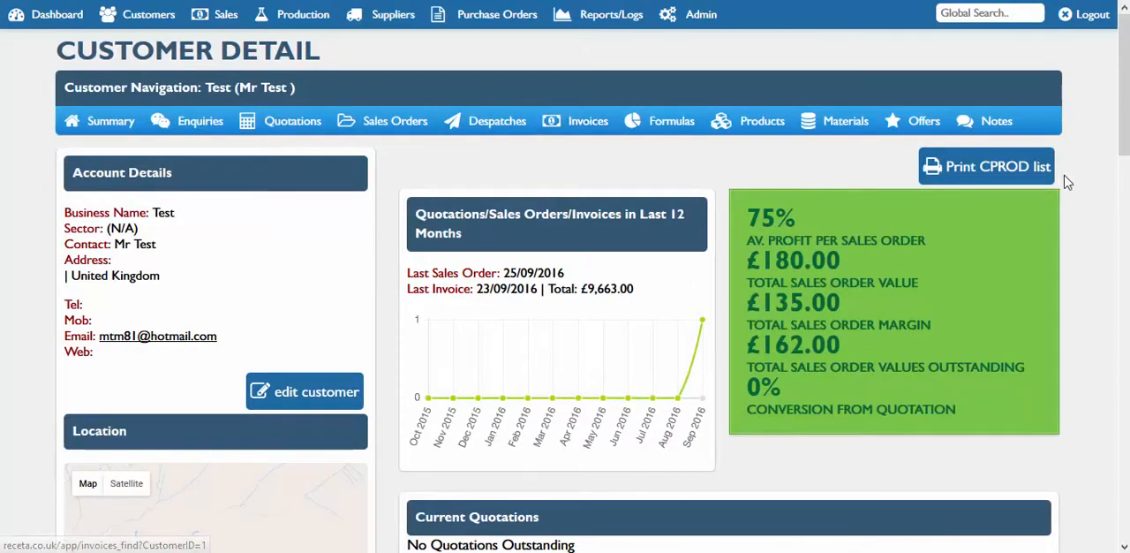
Review the Test customer's account details, location and additional information
{"action": "scroll", "coordinate": [1123, 132], "scroll_direction": "down", "scroll_amount": 1}
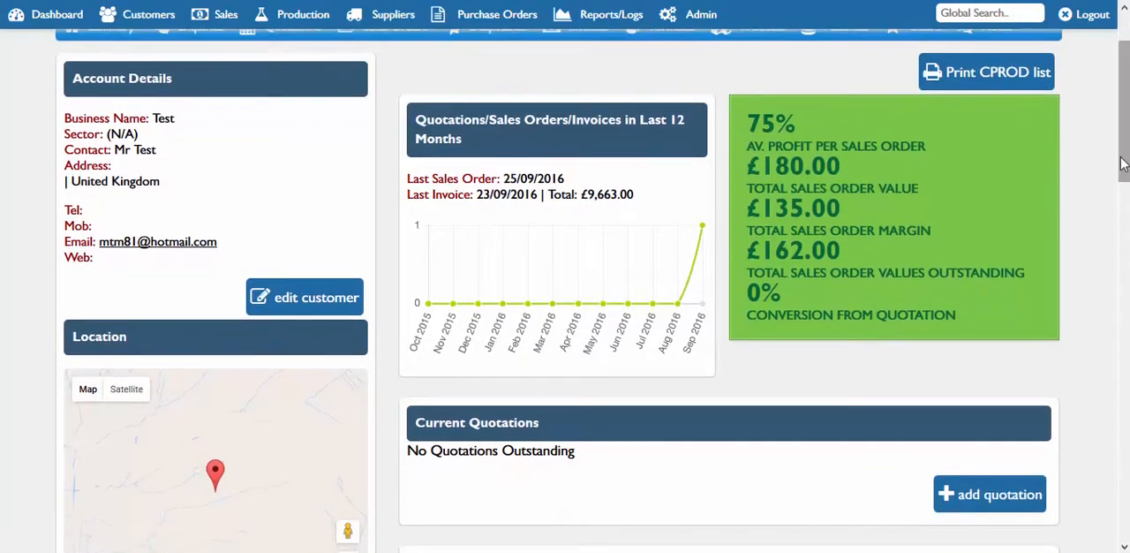
{"action": "left_click_drag", "start_coordinate": [200, 124], "coordinate": [124, 168]}
{"action": "left_click", "coordinate": [114, 141]}
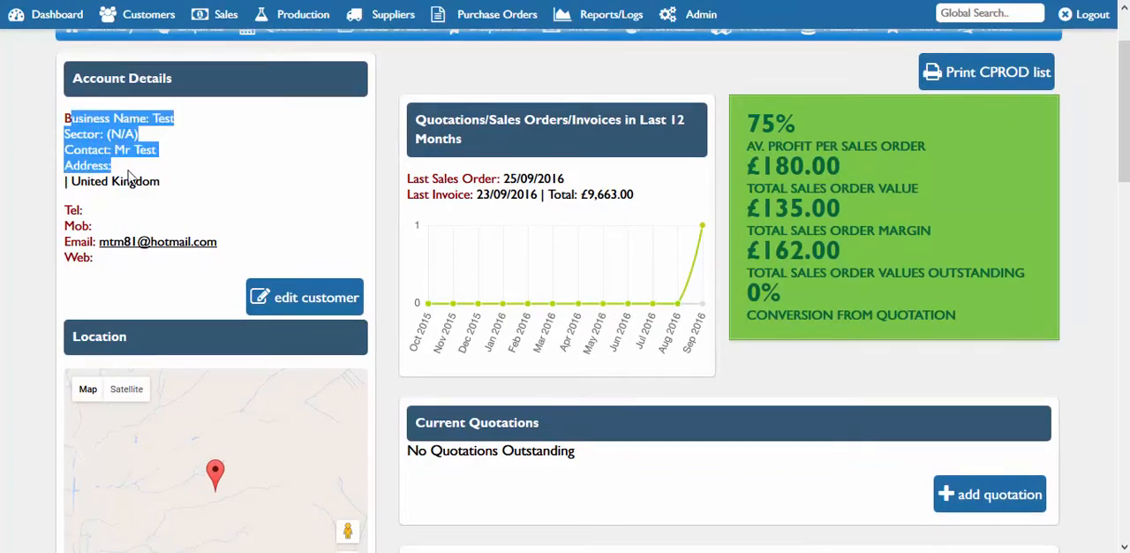
{"action": "left_click_drag", "start_coordinate": [1124, 131], "coordinate": [1123, 216]}
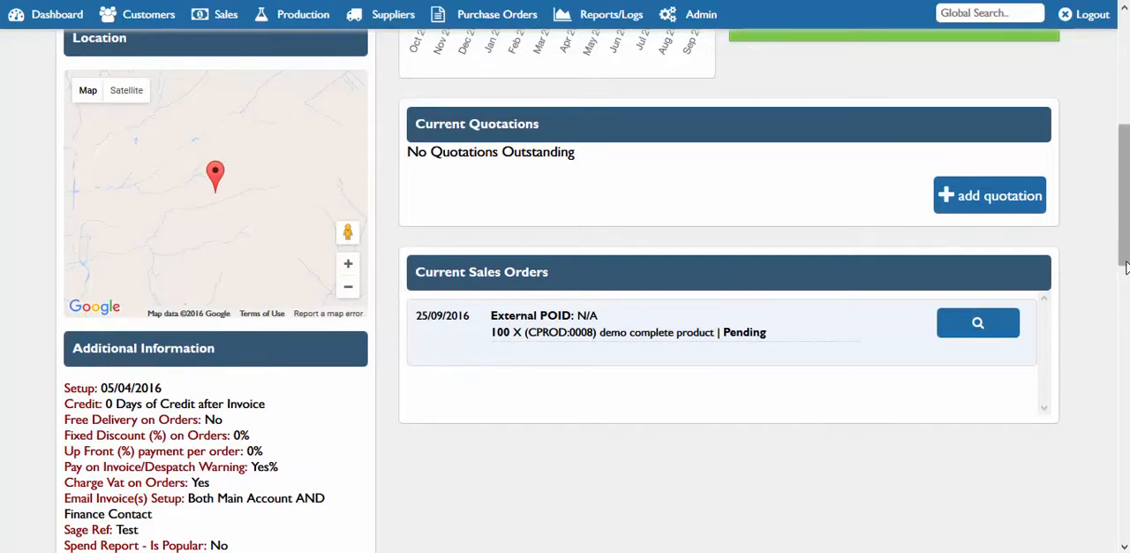
{"action": "left_click_drag", "start_coordinate": [1125, 261], "coordinate": [1125, 320]}
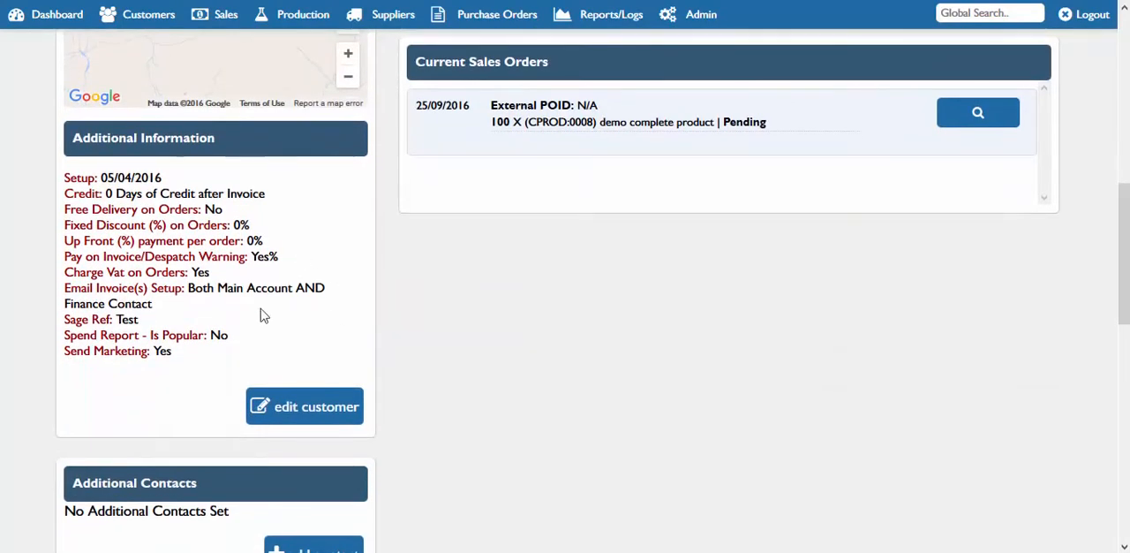
Examine the additional contacts, delivery addresses and notes on the Test customer's record
{"action": "scroll", "coordinate": [1092, 377], "scroll_direction": "down", "scroll_amount": 4}
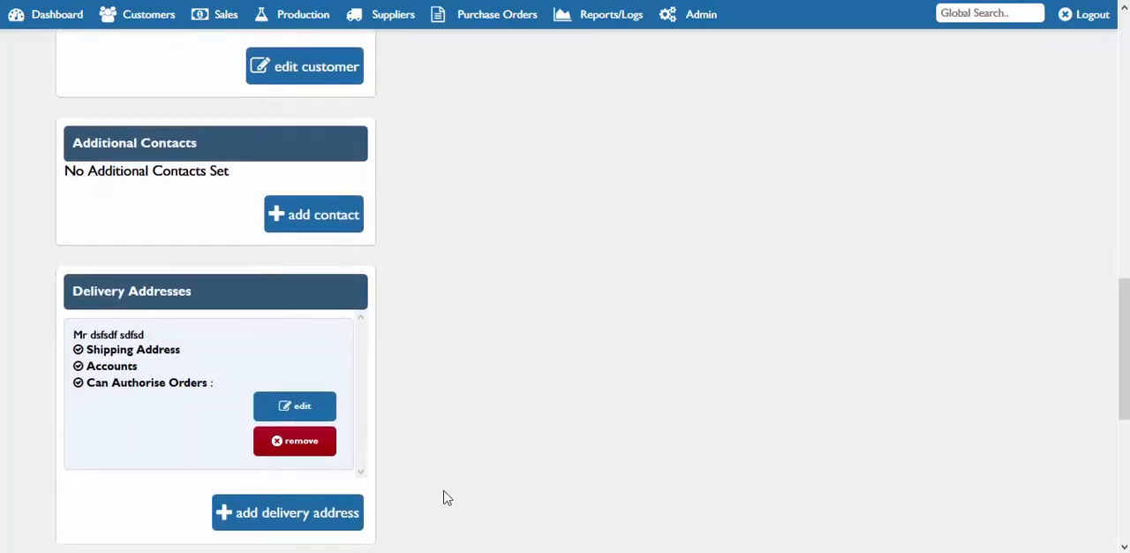
{"action": "scroll", "coordinate": [1127, 407], "scroll_direction": "down", "scroll_amount": 2}
{"action": "scroll", "coordinate": [1127, 408], "scroll_direction": "down", "scroll_amount": 2}
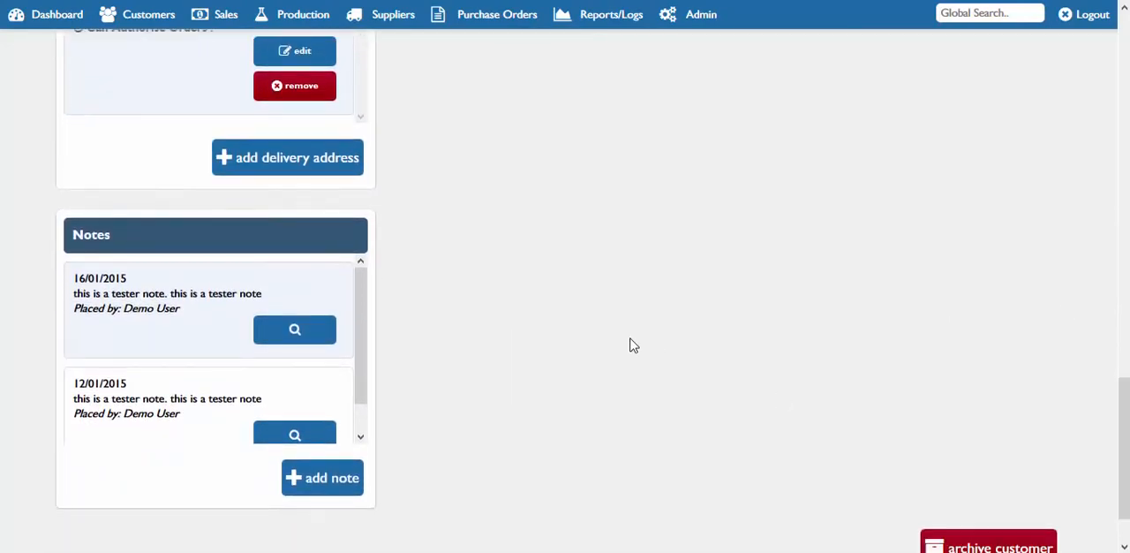
{"action": "mouse_move", "coordinate": [362, 318]}
{"action": "left_mouse_down"}
{"action": "mouse_move", "coordinate": [365, 349]}
{"action": "mouse_move", "coordinate": [365, 316]}
{"action": "left_mouse_up"}
{"action": "mouse_move", "coordinate": [1124, 477]}
{"action": "left_mouse_down"}
{"action": "mouse_move", "coordinate": [1124, 415]}
{"action": "mouse_move", "coordinate": [1124, 464]}
{"action": "left_mouse_up"}
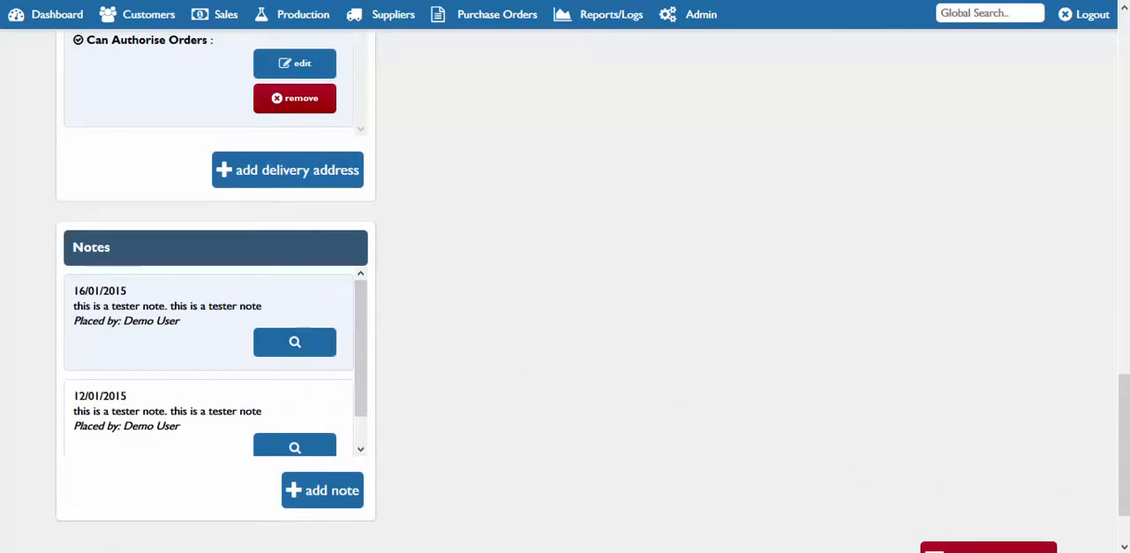
{"action": "scroll", "coordinate": [1122, 433], "scroll_direction": "up", "scroll_amount": 2}
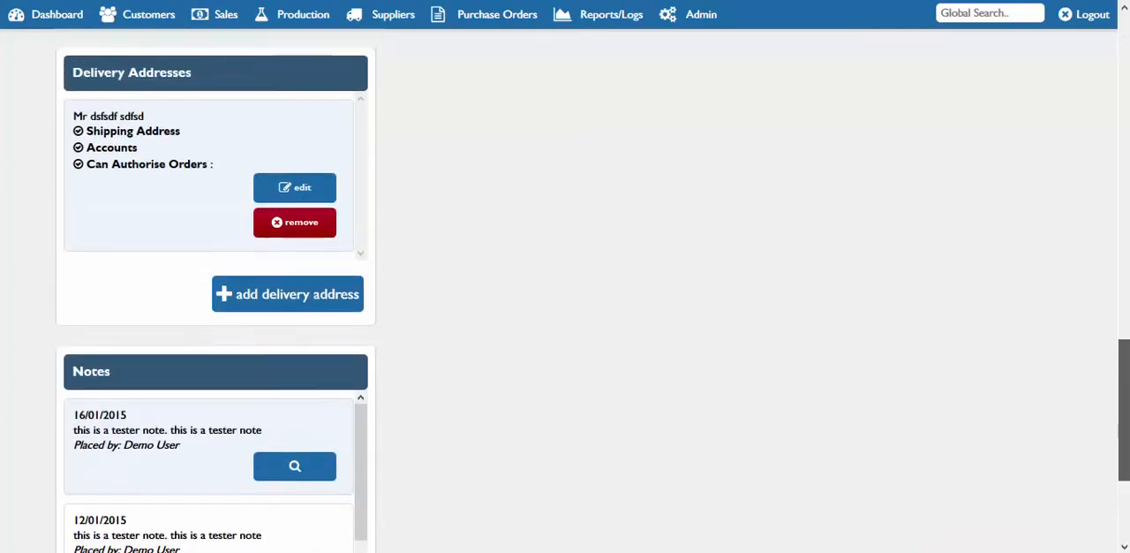
{"action": "scroll", "coordinate": [1122, 432], "scroll_direction": "down", "scroll_amount": 2}
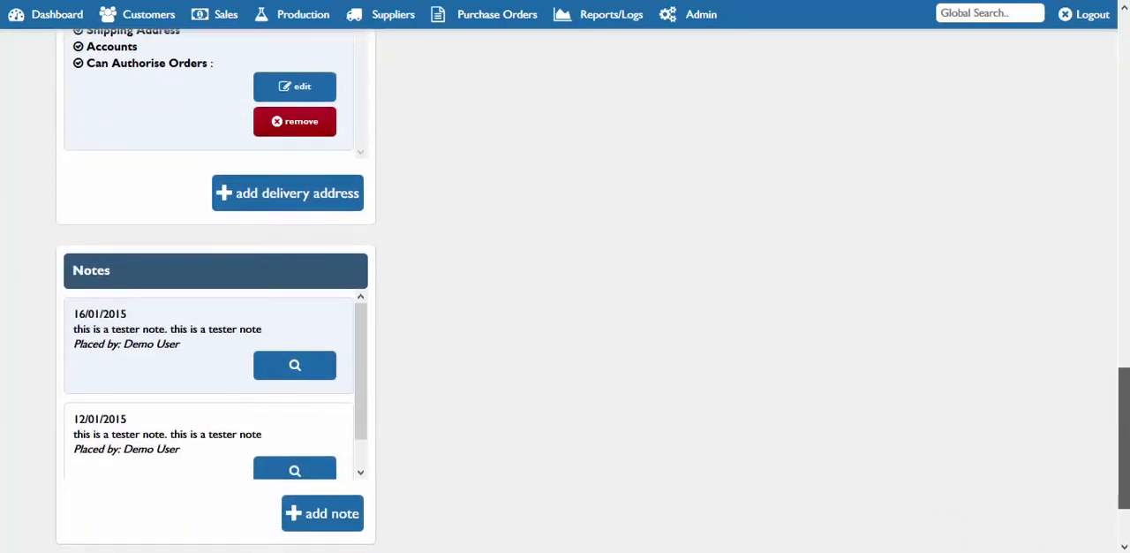
Review the Test customer's sales order figures, current quotations and current sales orders
{"action": "left_click_drag", "start_coordinate": [1125, 424], "coordinate": [1128, 88]}
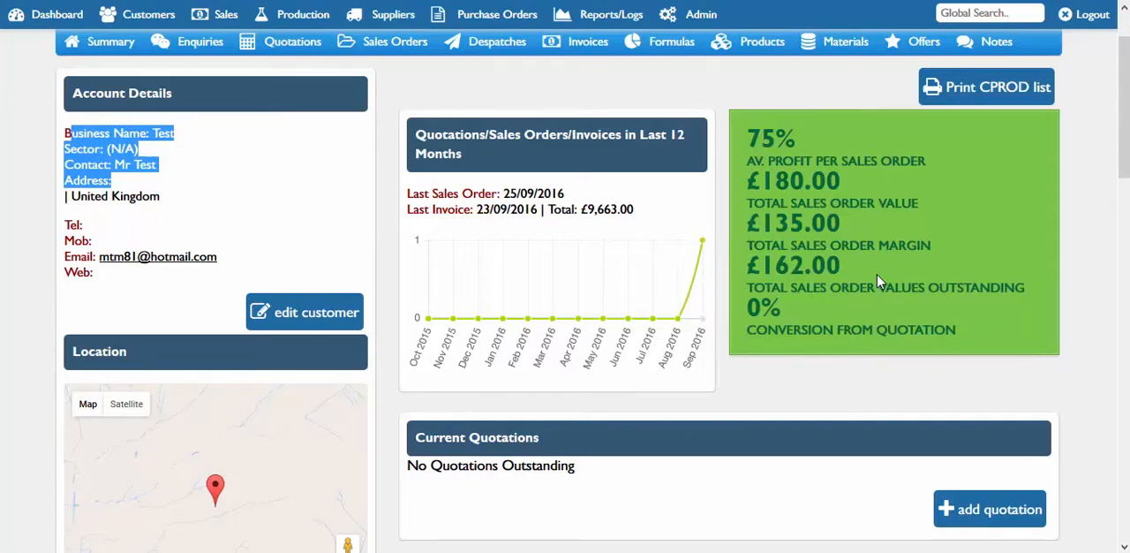
{"action": "left_click_drag", "start_coordinate": [872, 280], "coordinate": [737, 166]}
{"action": "left_click", "coordinate": [931, 269]}
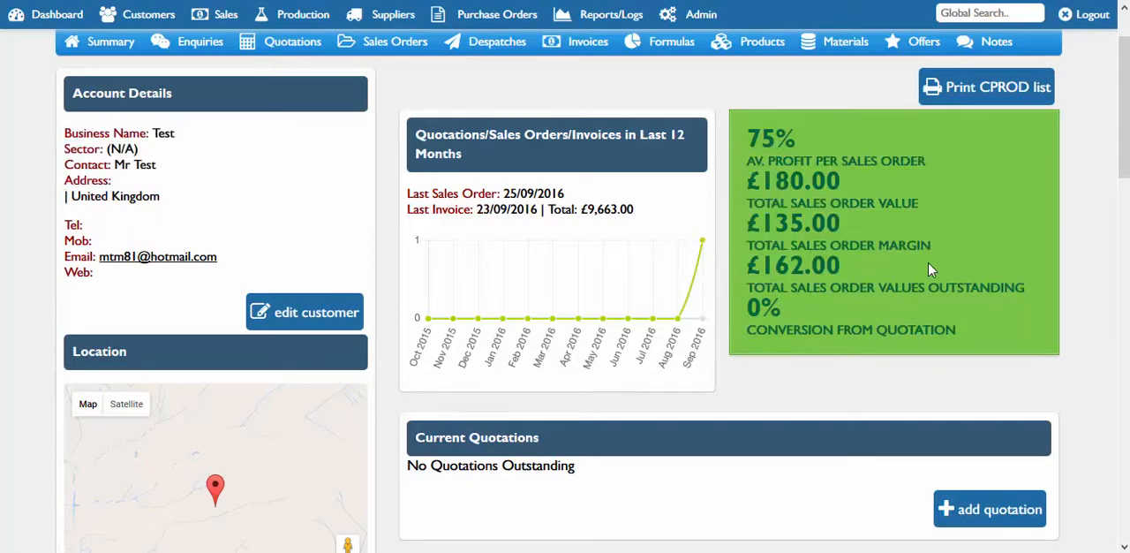
{"action": "scroll", "coordinate": [1126, 177], "scroll_direction": "down", "scroll_amount": 1}
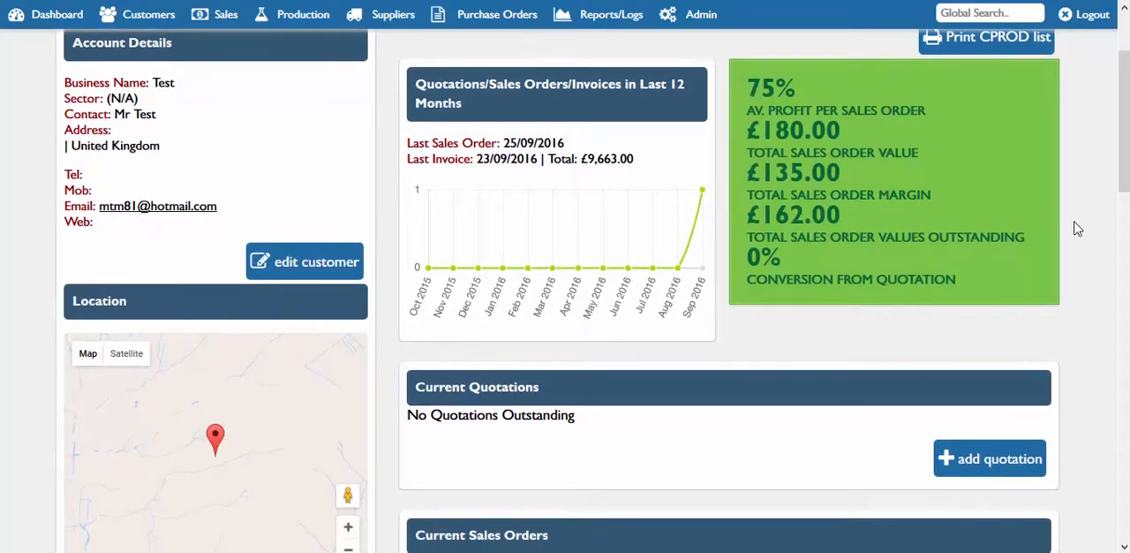
{"action": "scroll", "coordinate": [1124, 176], "scroll_direction": "down", "scroll_amount": 3}
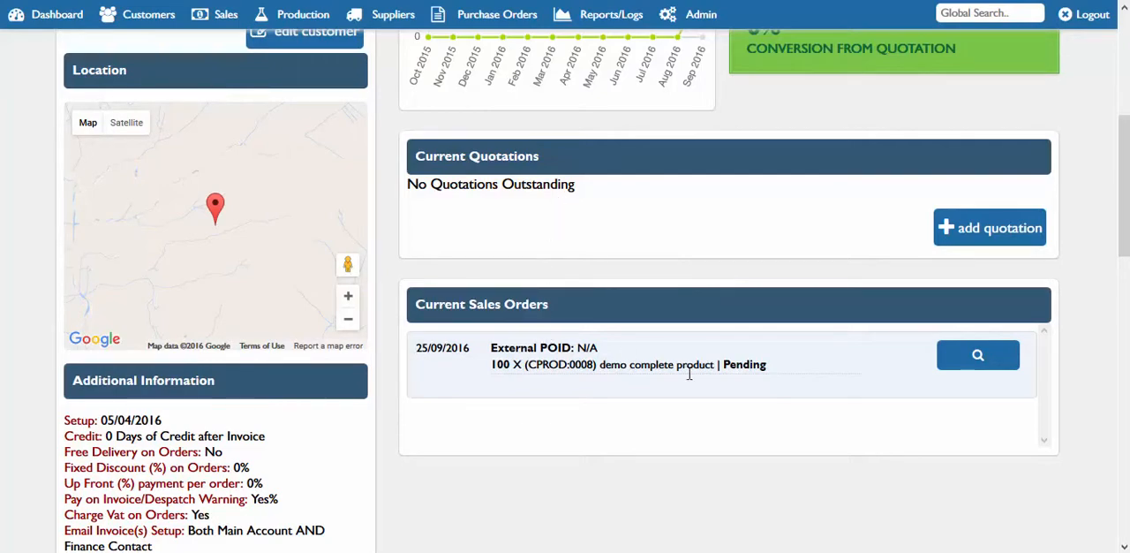
{"action": "scroll", "coordinate": [1124, 179], "scroll_direction": "up", "scroll_amount": 3}
{"action": "scroll", "coordinate": [1124, 179], "scroll_direction": "up", "scroll_amount": 2}
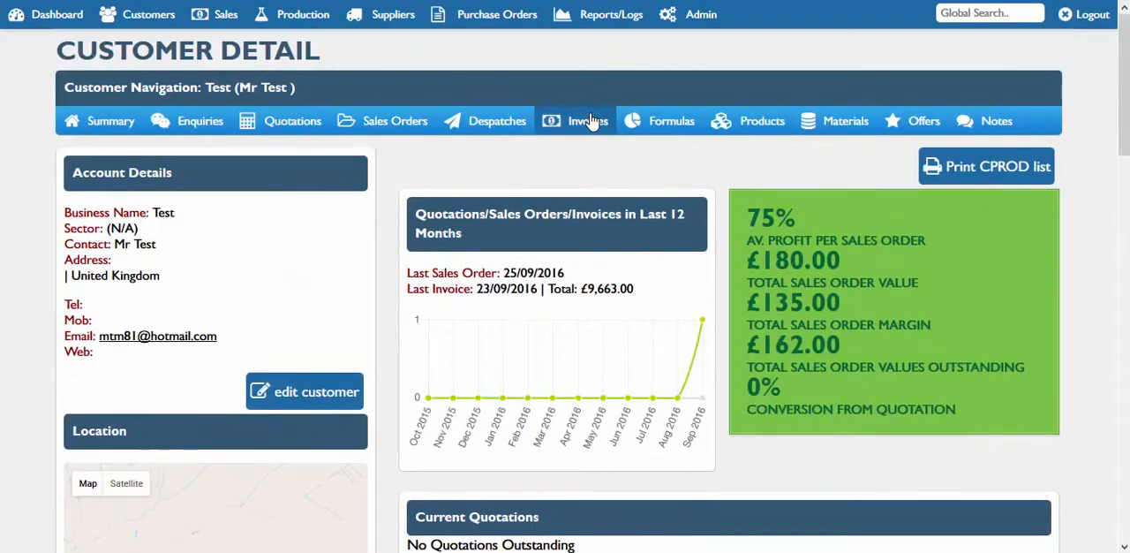
Open the form for adding a sales enquiry to view its fields
{"action": "left_click", "coordinate": [218, 19]}
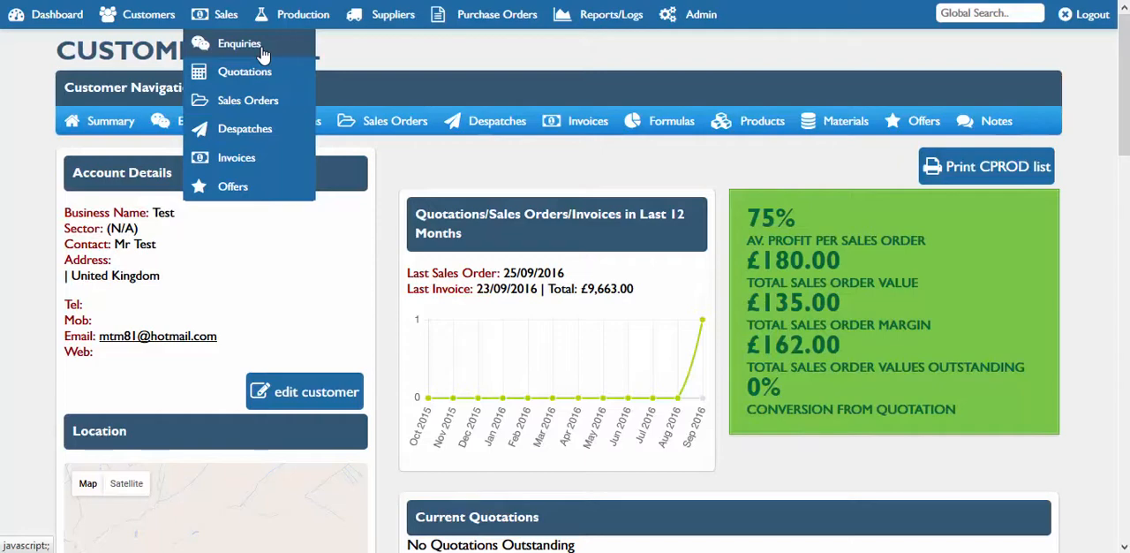
{"action": "mouse_move", "coordinate": [263, 55]}
{"action": "left_click", "coordinate": [339, 40]}
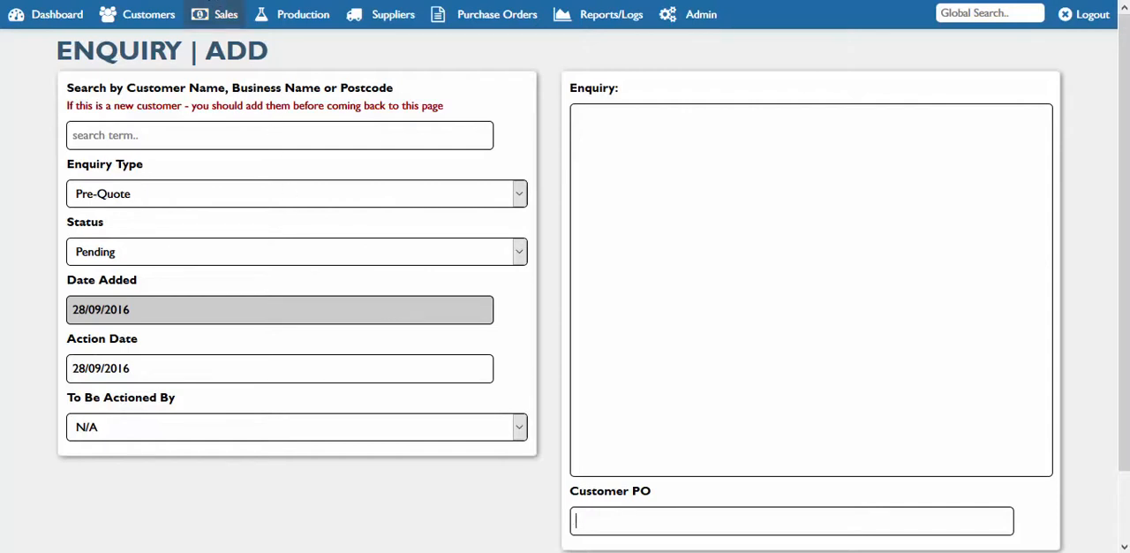
Start a new sales quotation, select the Test customer for it, and bring its basket into view
{"action": "left_click", "coordinate": [211, 17]}
{"action": "mouse_move", "coordinate": [237, 75]}
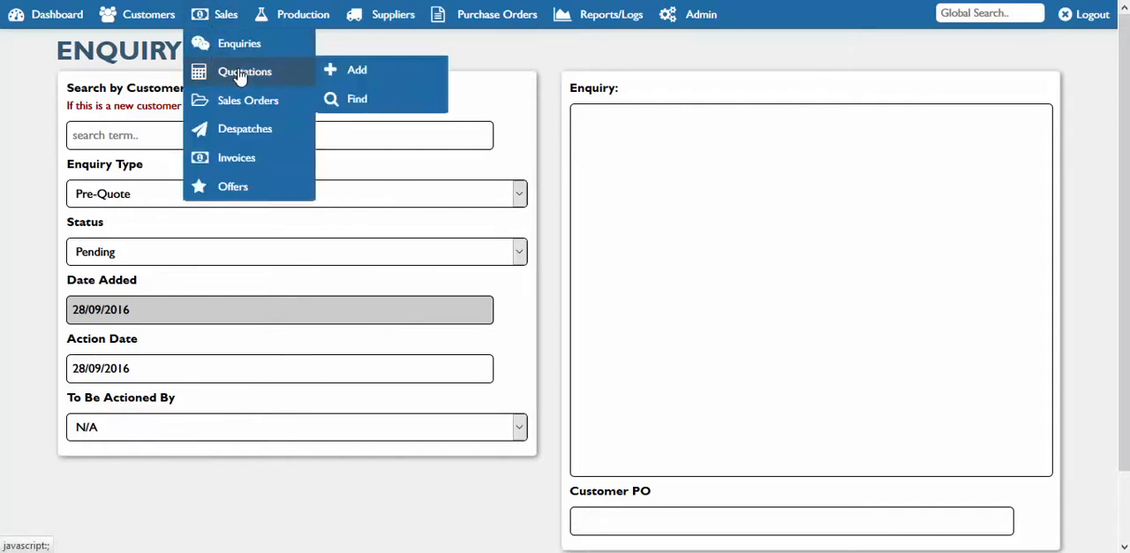
{"action": "left_click", "coordinate": [358, 73]}
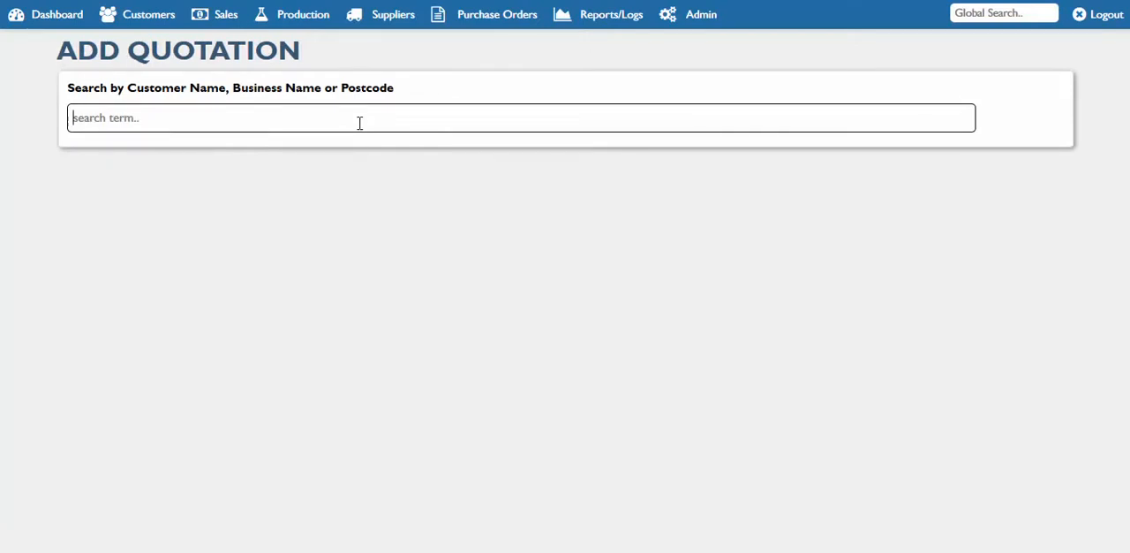
{"action": "type", "text": "te"}
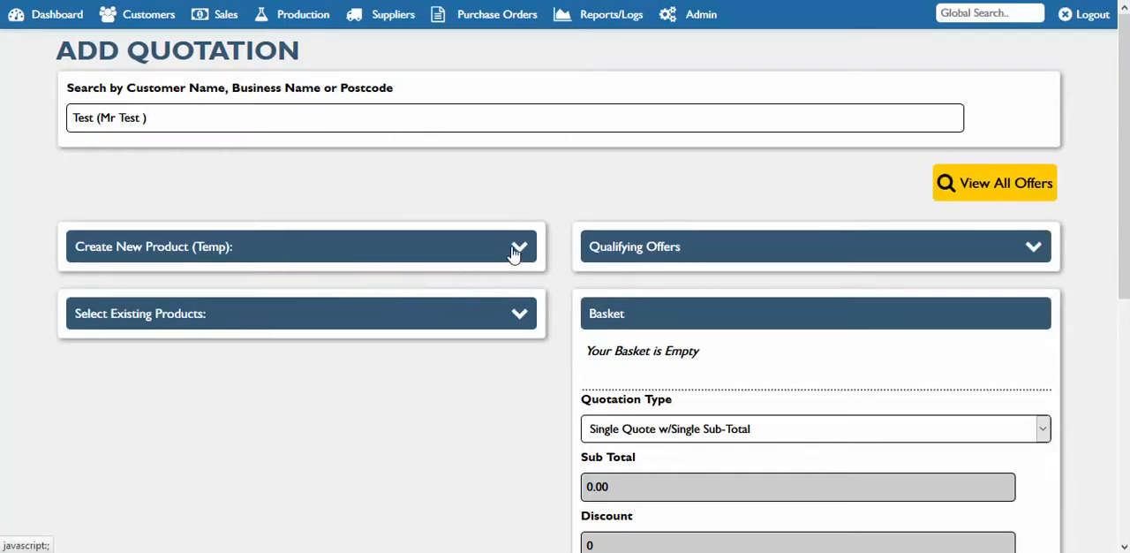
{"action": "left_click_drag", "start_coordinate": [1123, 205], "coordinate": [1123, 272]}
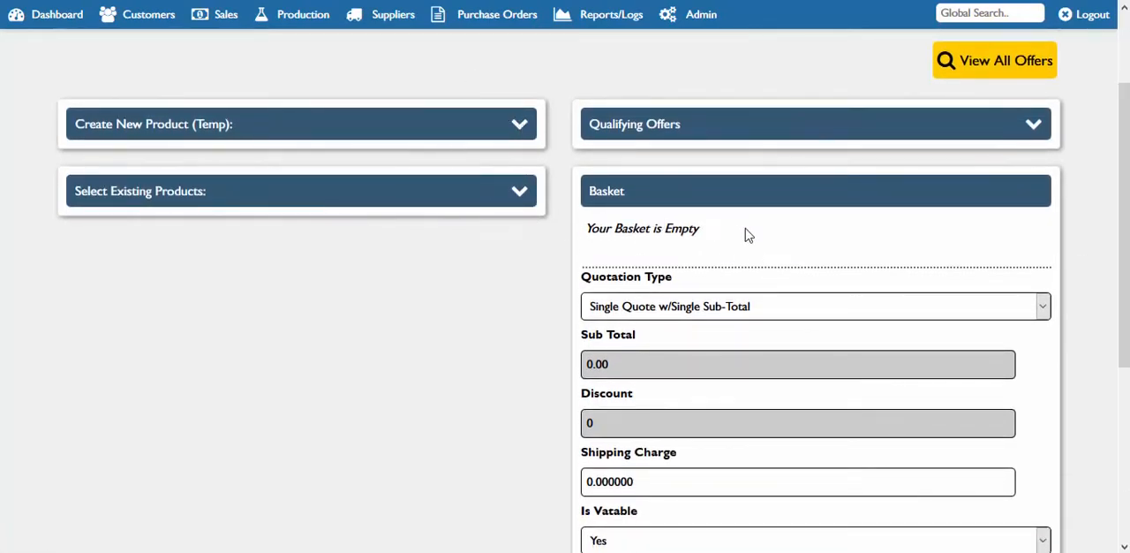
Add 100 units of the existing demo complete product to the quotation's basket and remove that line again
{"action": "left_click_drag", "start_coordinate": [729, 232], "coordinate": [633, 223]}
{"action": "left_click", "coordinate": [519, 193]}
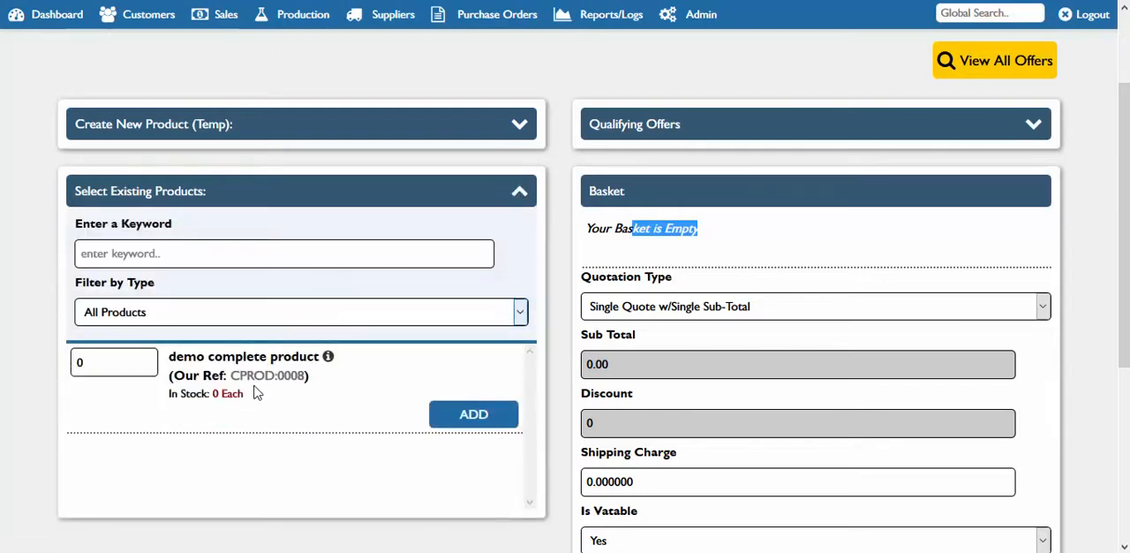
{"action": "left_click", "coordinate": [91, 362]}
{"action": "key", "text": "BackSpace"}
{"action": "type", "text": "100"}
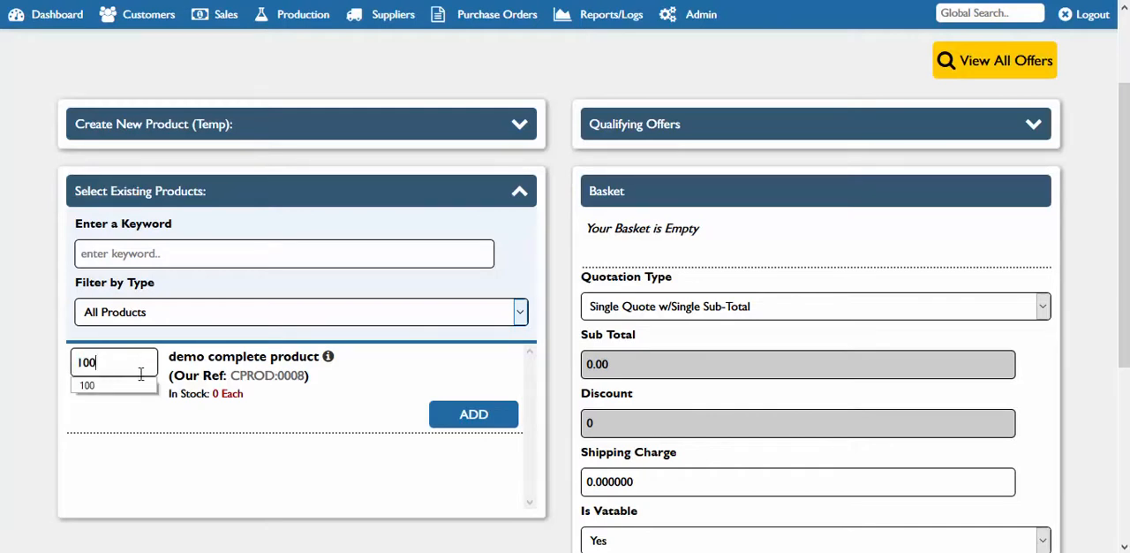
{"action": "left_click", "coordinate": [470, 413]}
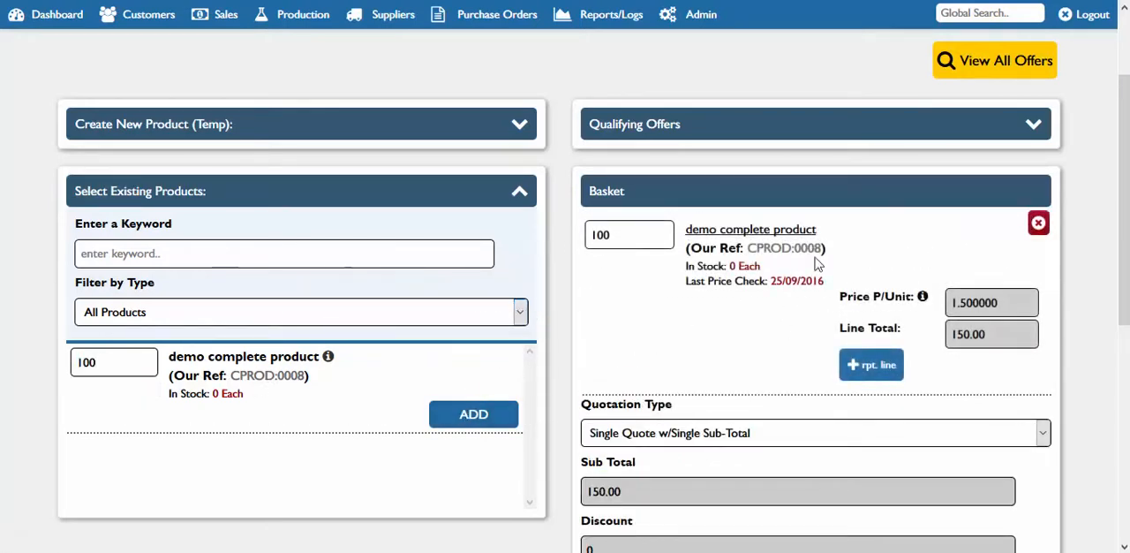
{"action": "left_click", "coordinate": [1038, 222]}
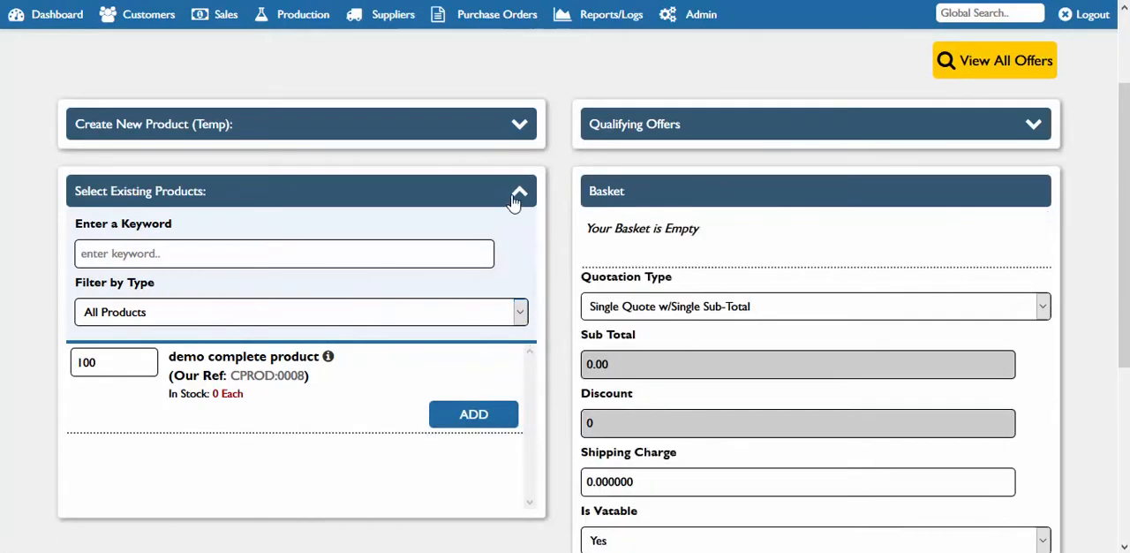
{"action": "left_click", "coordinate": [517, 193]}
Open the temporary new product form and examine its capsule, container, lid, label and selling price fields
{"action": "left_click", "coordinate": [518, 126]}
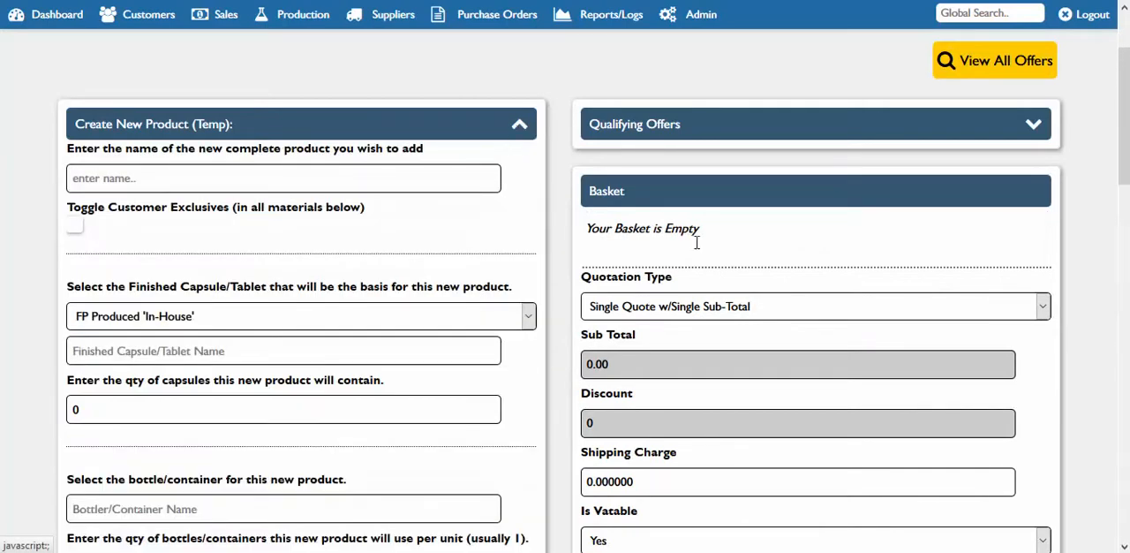
{"action": "left_click_drag", "start_coordinate": [1125, 132], "coordinate": [1125, 150]}
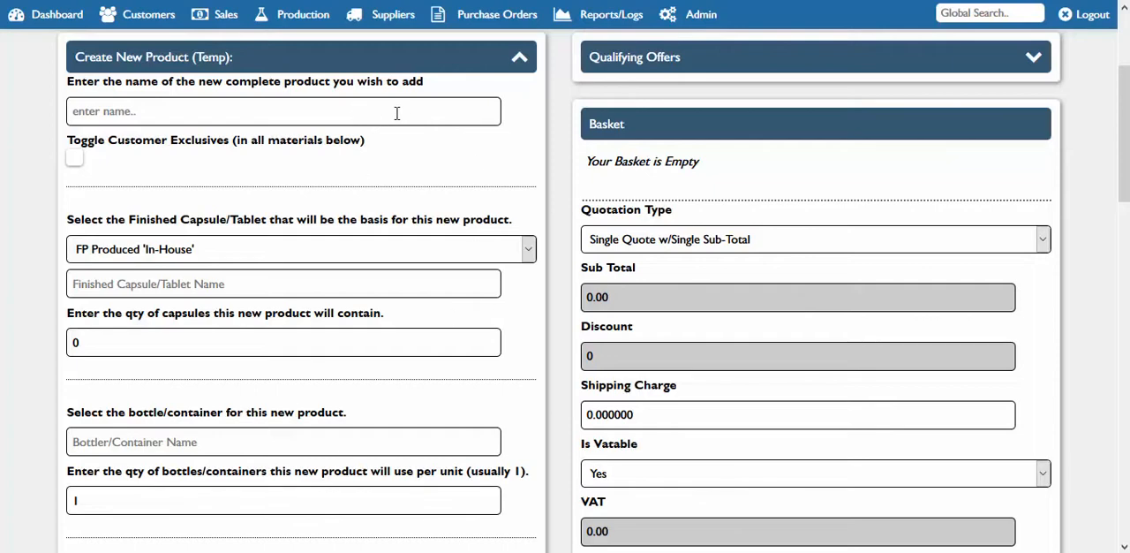
{"action": "scroll", "coordinate": [655, 143], "scroll_direction": "down", "scroll_amount": 1}
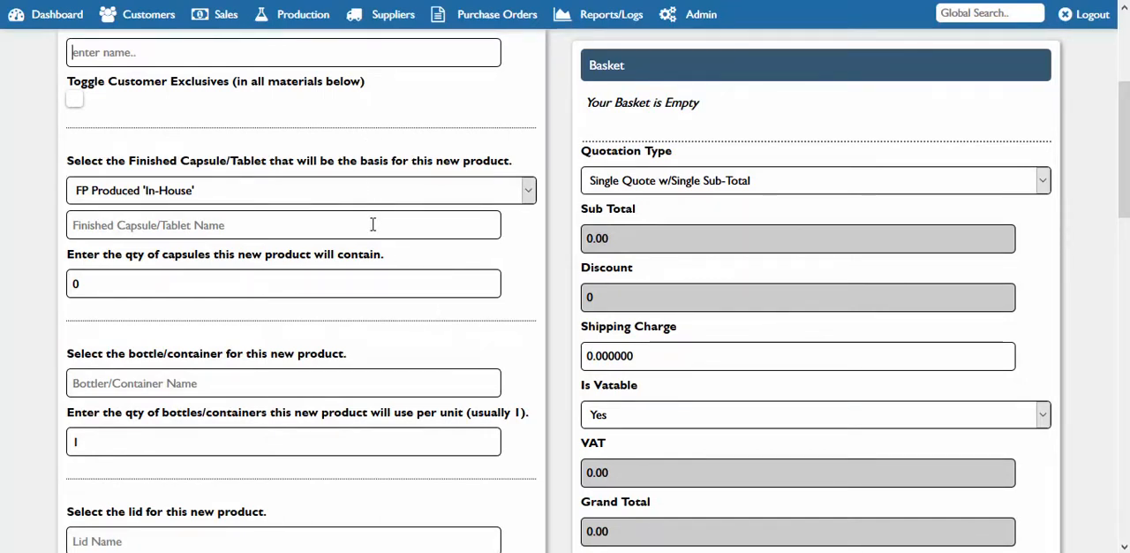
{"action": "left_click_drag", "start_coordinate": [1123, 141], "coordinate": [1123, 203]}
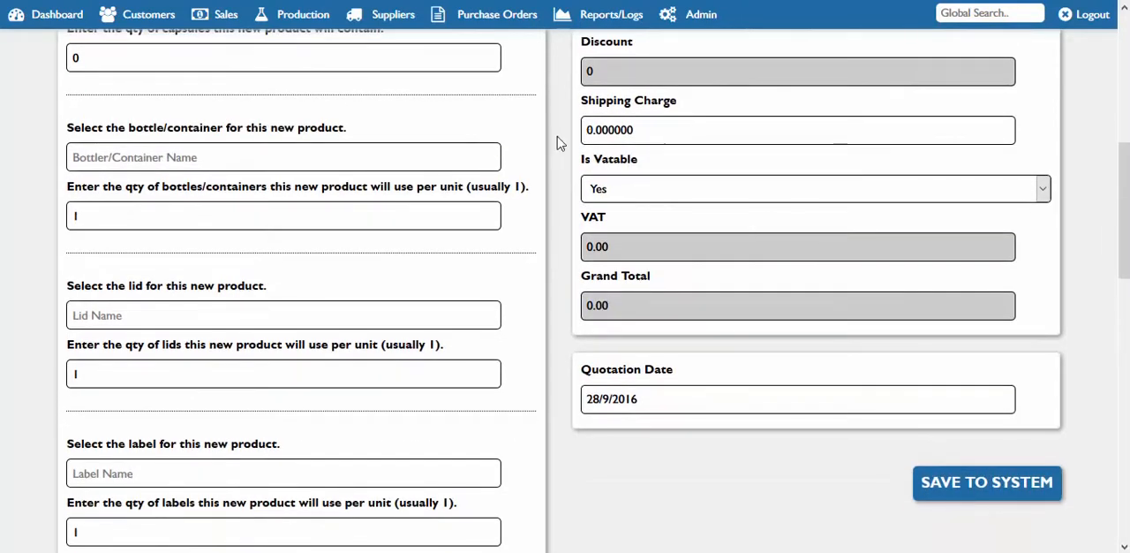
{"action": "left_click", "coordinate": [265, 318]}
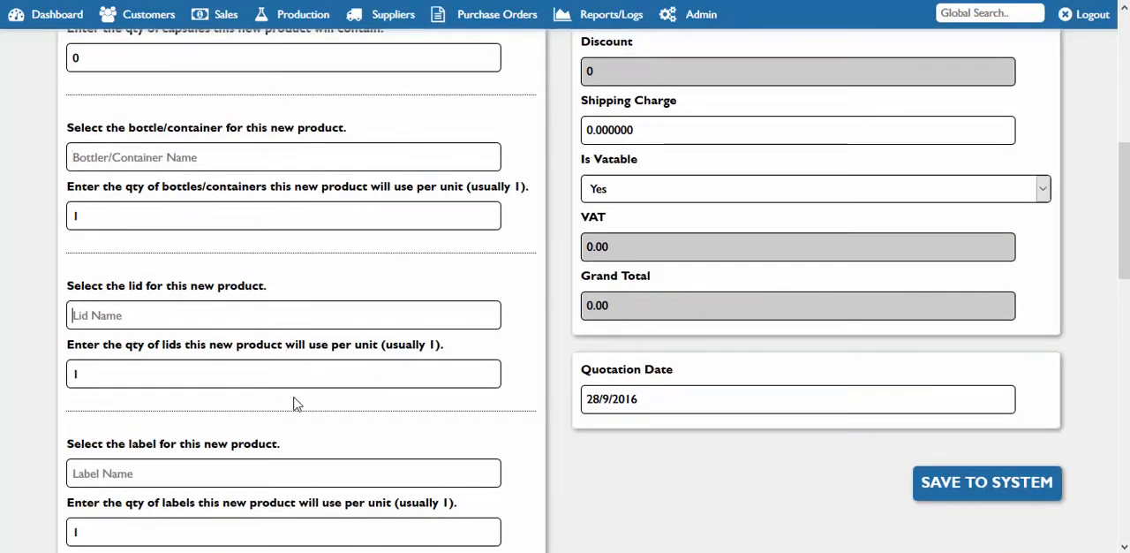
{"action": "left_click_drag", "start_coordinate": [1123, 212], "coordinate": [1123, 459]}
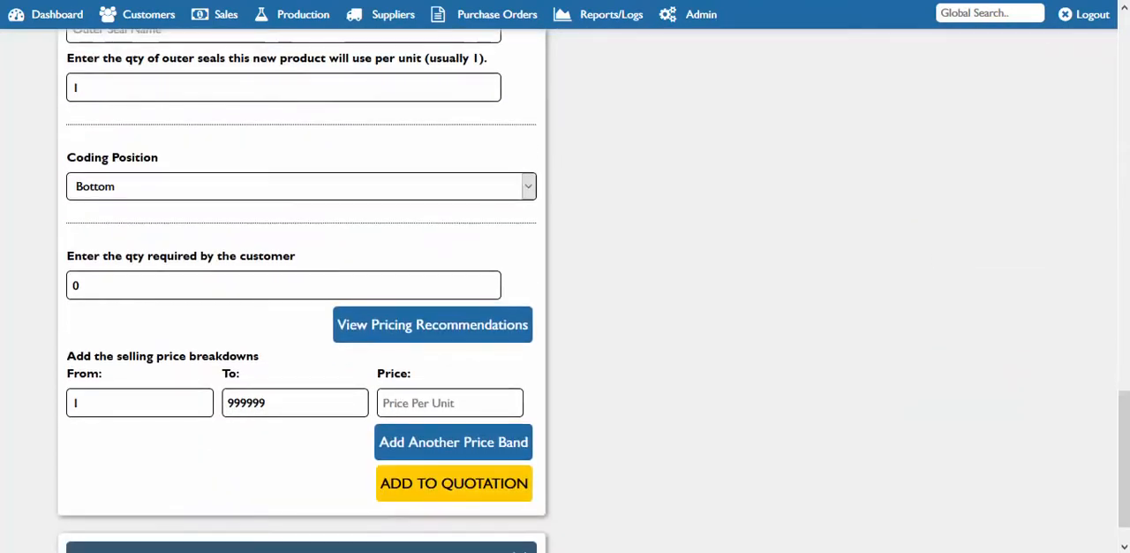
Open the pricing recommendations for the new product and view the breakdown of its material costs
{"action": "left_click", "coordinate": [433, 333]}
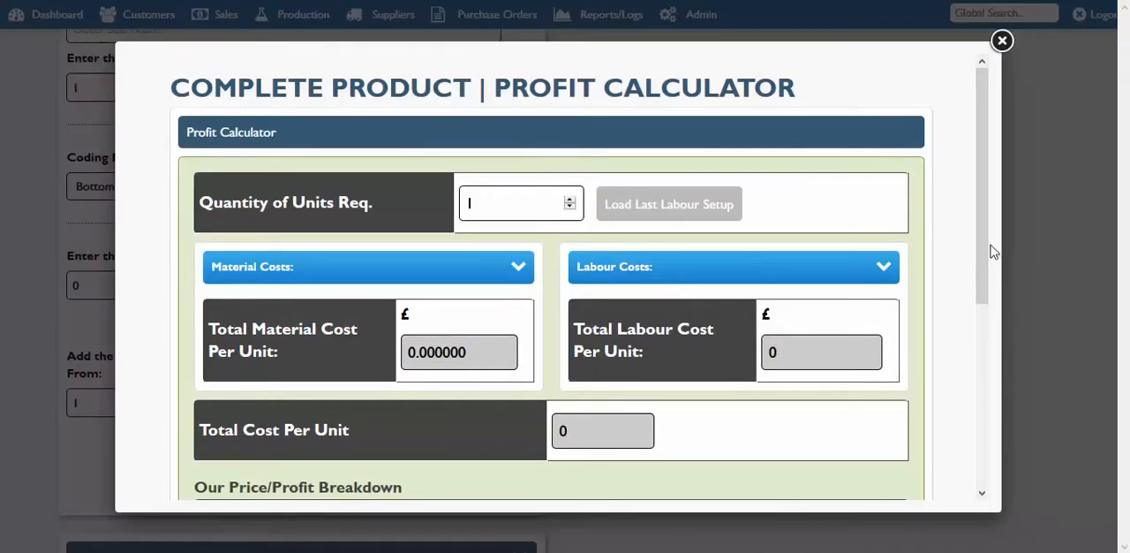
{"action": "left_click_drag", "start_coordinate": [987, 248], "coordinate": [988, 340]}
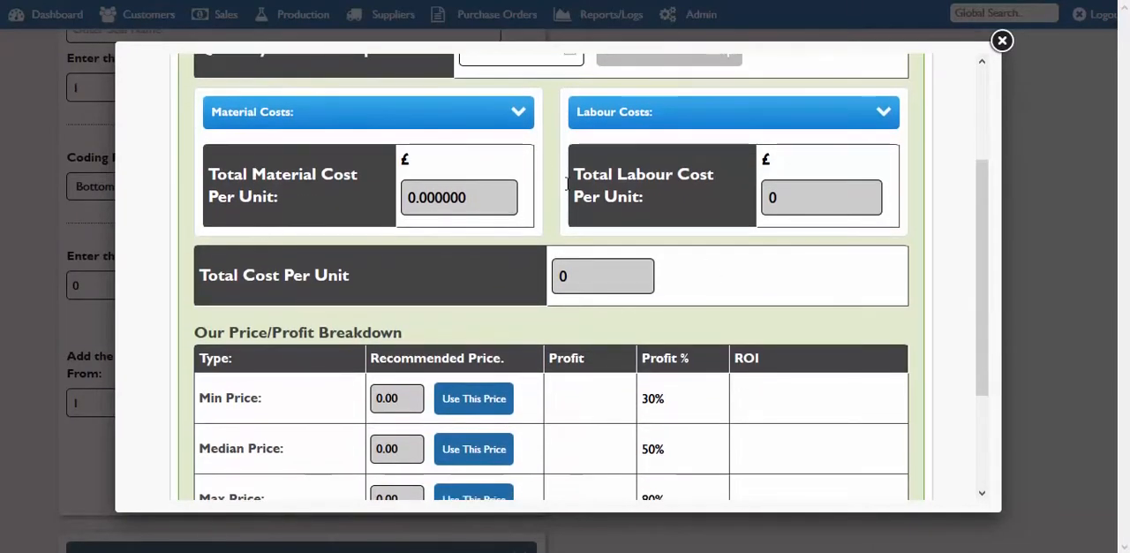
{"action": "left_click", "coordinate": [448, 117]}
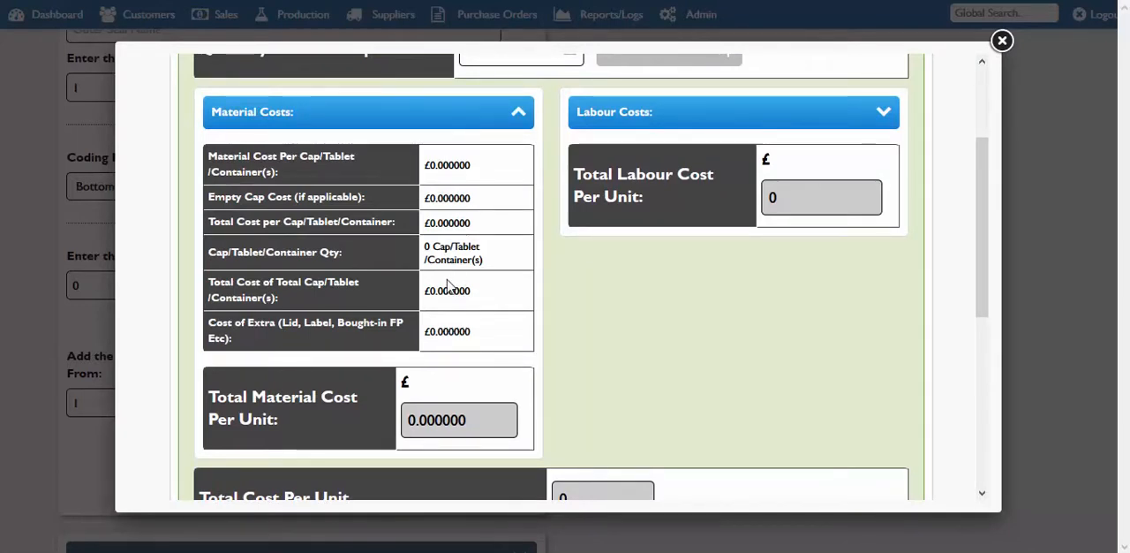
{"action": "left_click", "coordinate": [486, 113]}
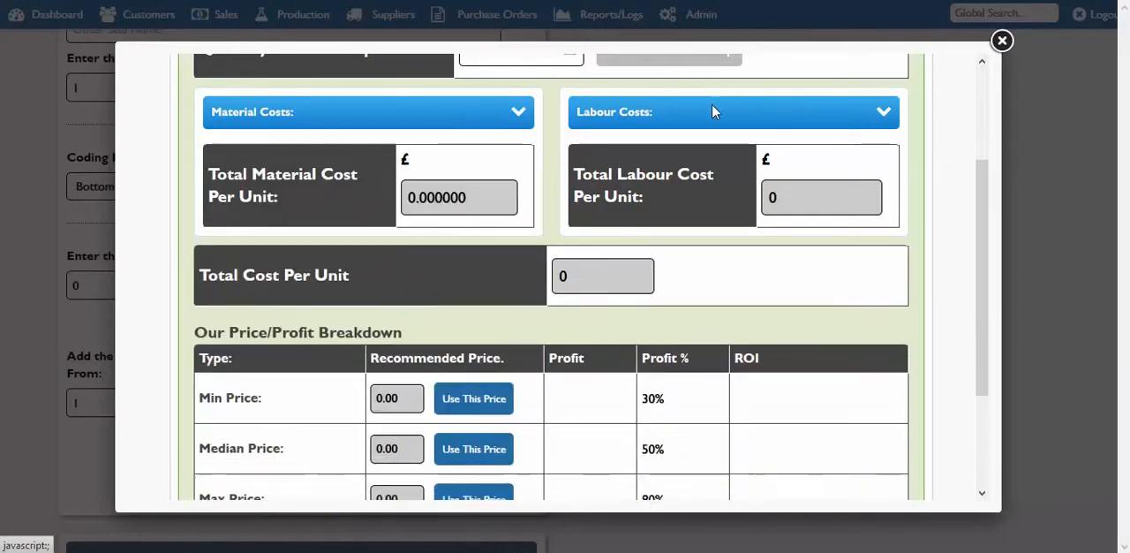
Select Mixer under the formula machines in the labour costs and review its hours and cost
{"action": "left_click", "coordinate": [714, 112]}
{"action": "left_click", "coordinate": [868, 195]}
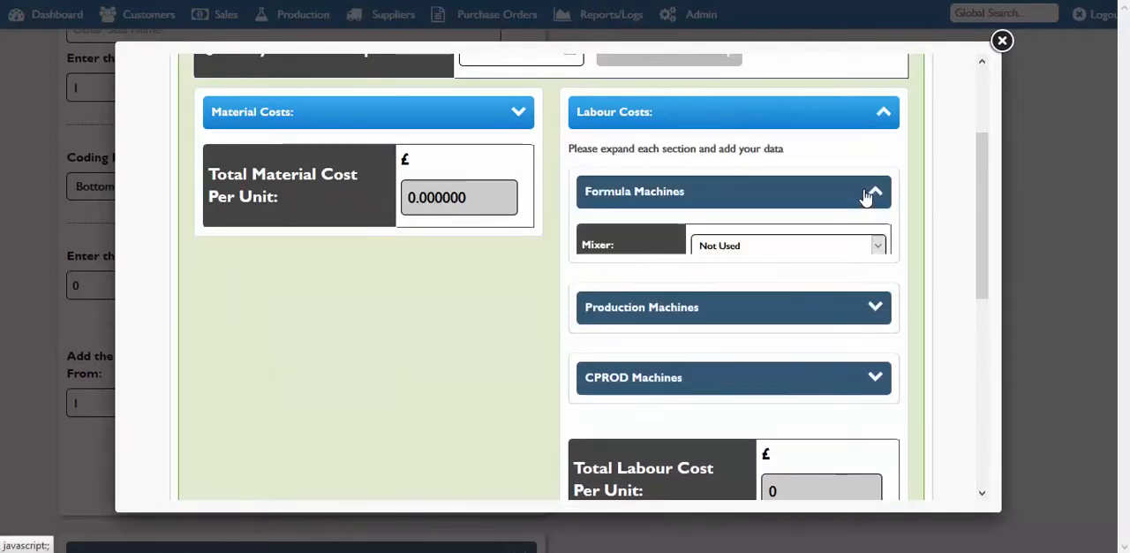
{"action": "left_click", "coordinate": [819, 246]}
{"action": "left_click", "coordinate": [790, 279]}
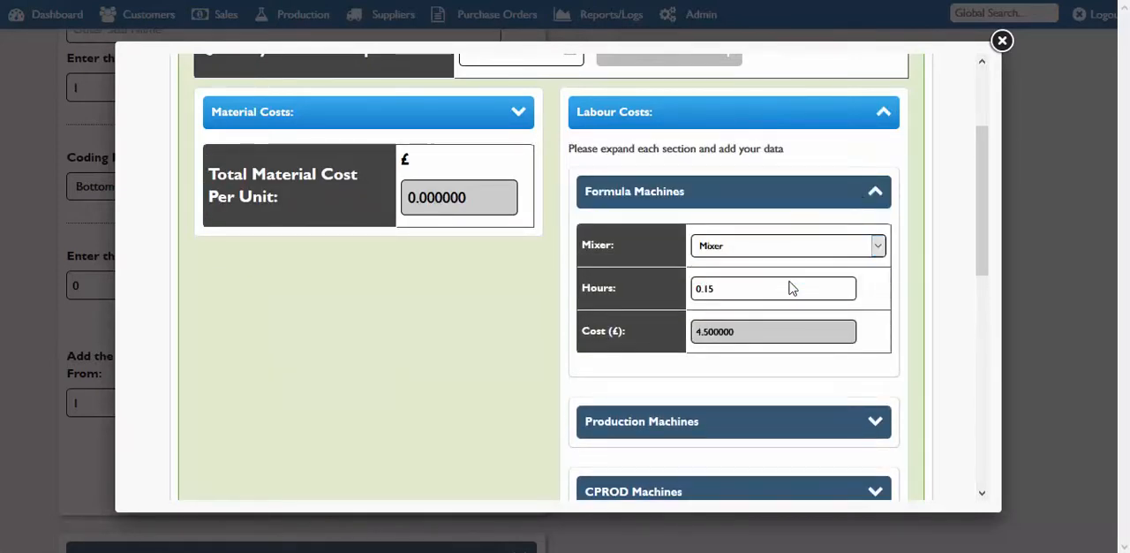
{"action": "left_click", "coordinate": [825, 200]}
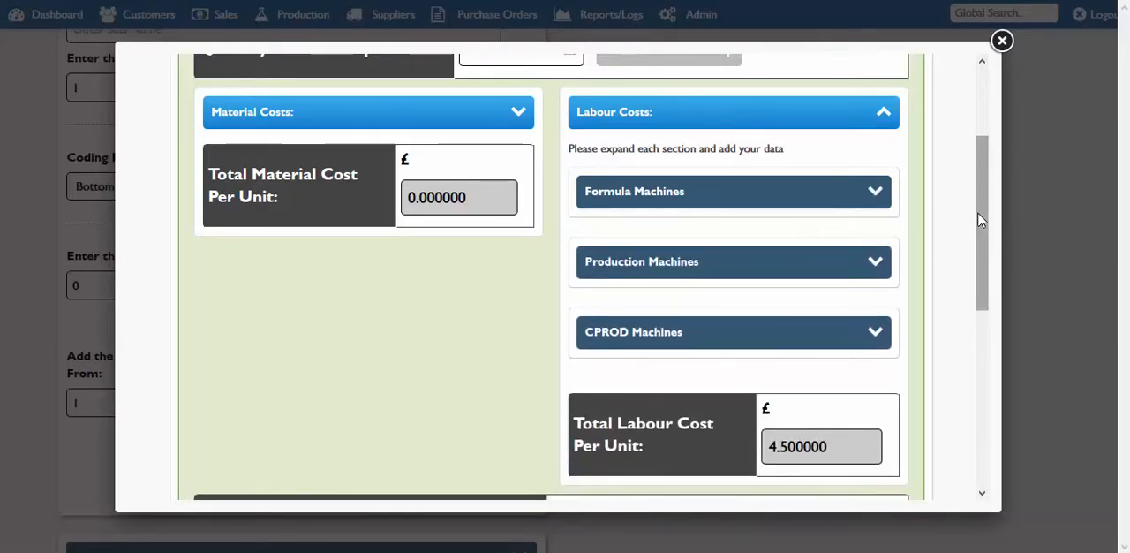
{"action": "left_click_drag", "start_coordinate": [980, 219], "coordinate": [981, 237]}
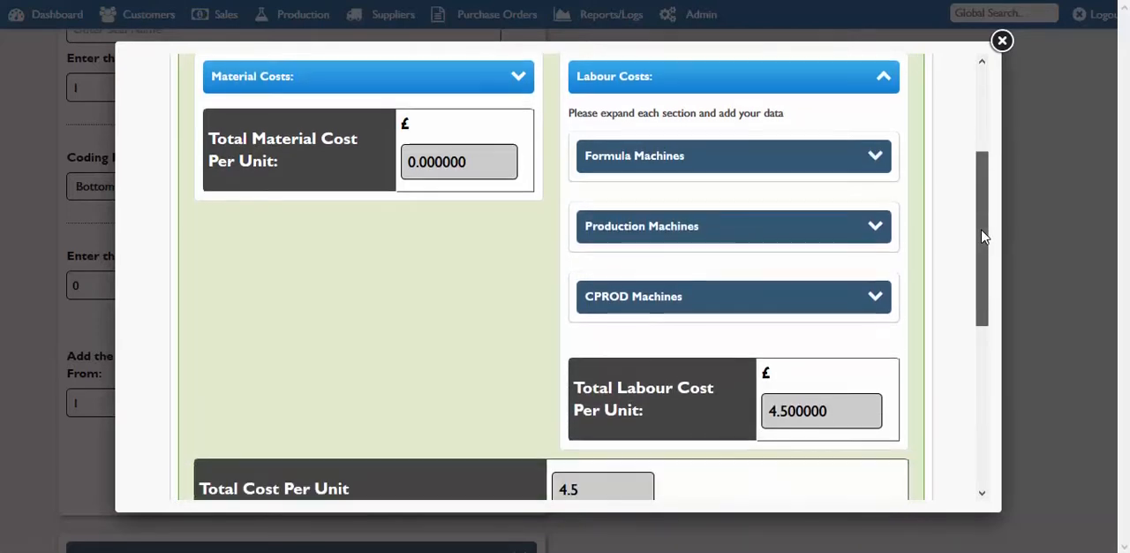
{"action": "left_click", "coordinate": [843, 164]}
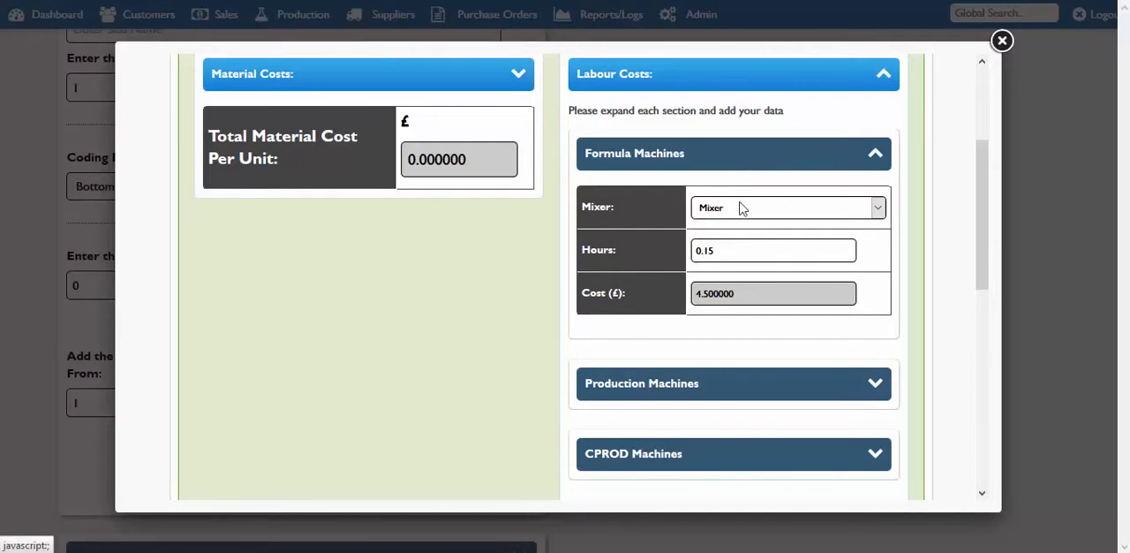
{"action": "left_click", "coordinate": [805, 168]}
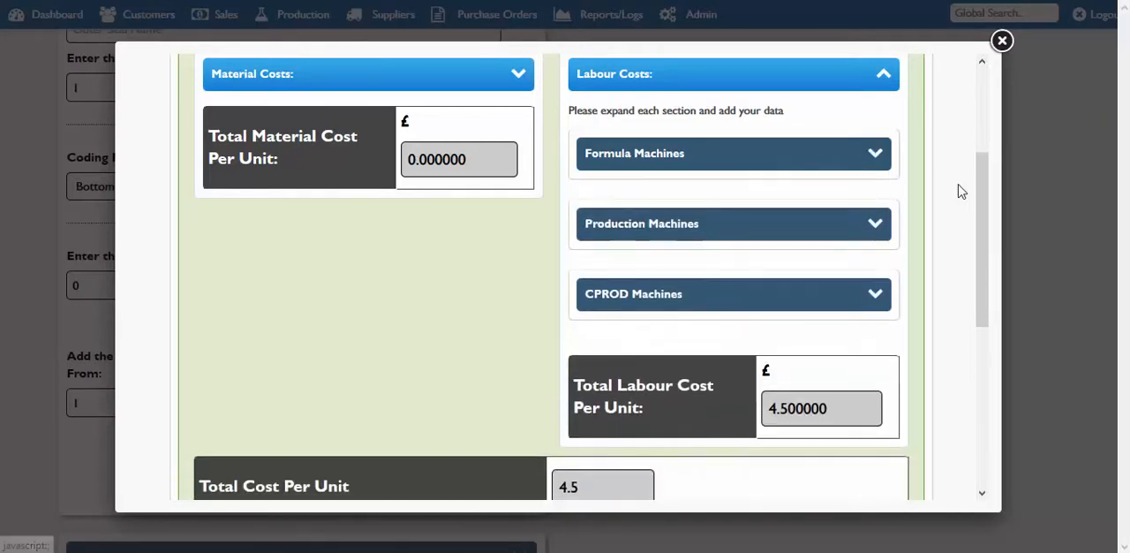
Examine the minimum, median, maximum and bespoke prices with their profit percentages, and close the profit calculator
{"action": "left_click_drag", "start_coordinate": [986, 201], "coordinate": [997, 273]}
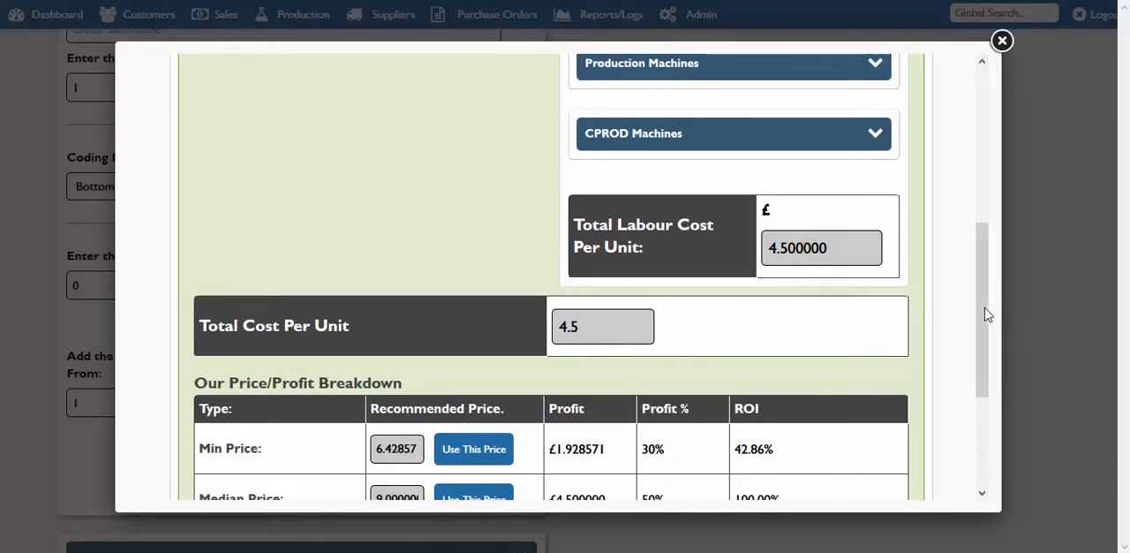
{"action": "left_click_drag", "start_coordinate": [987, 314], "coordinate": [989, 386]}
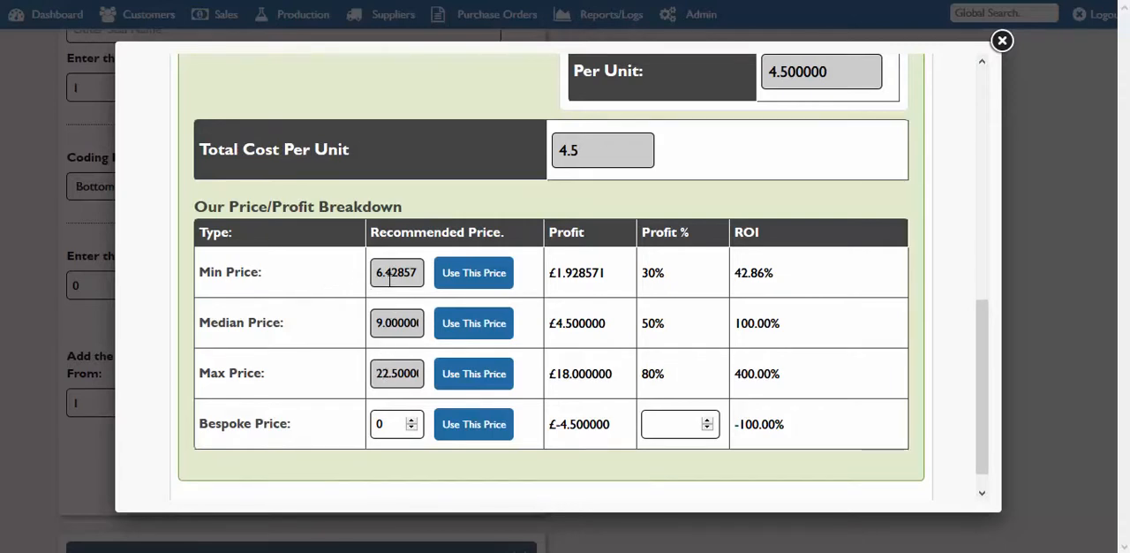
{"action": "left_click_drag", "start_coordinate": [669, 275], "coordinate": [654, 276]}
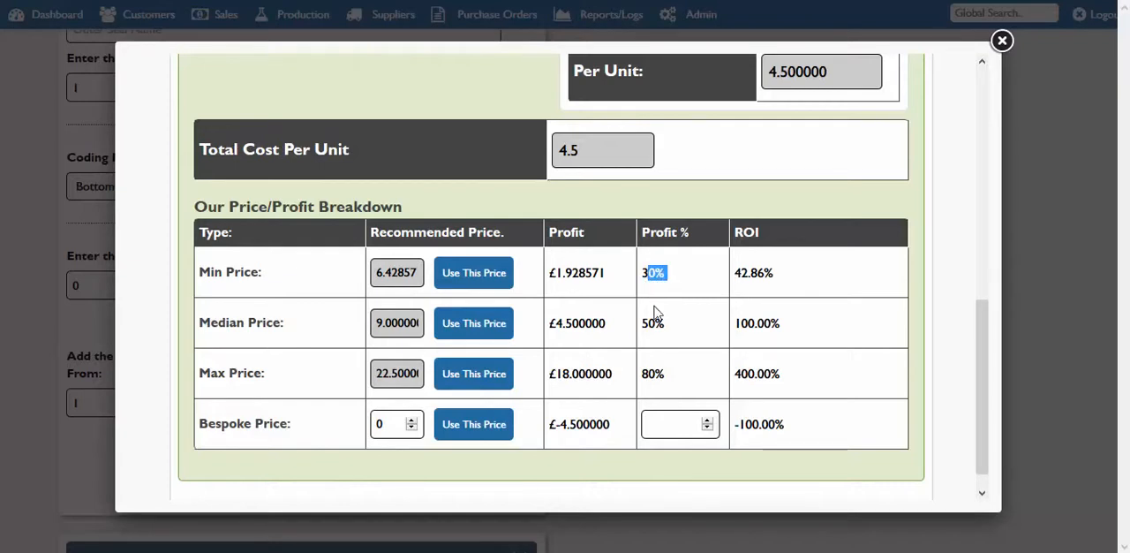
{"action": "left_click_drag", "start_coordinate": [668, 323], "coordinate": [653, 325]}
{"action": "left_click", "coordinate": [668, 279]}
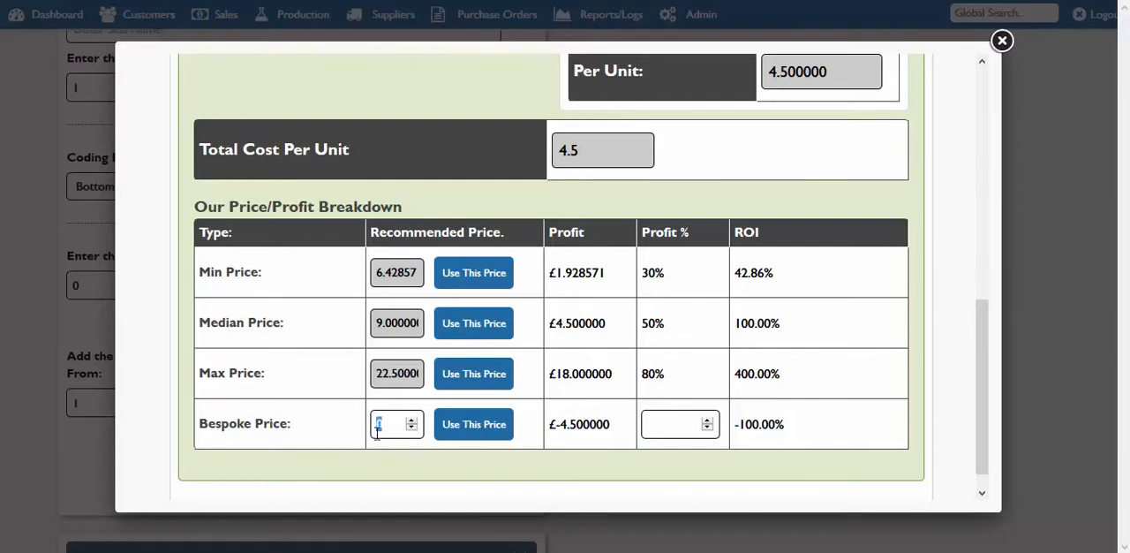
{"action": "left_click", "coordinate": [659, 428]}
{"action": "double_click", "coordinate": [379, 425]}
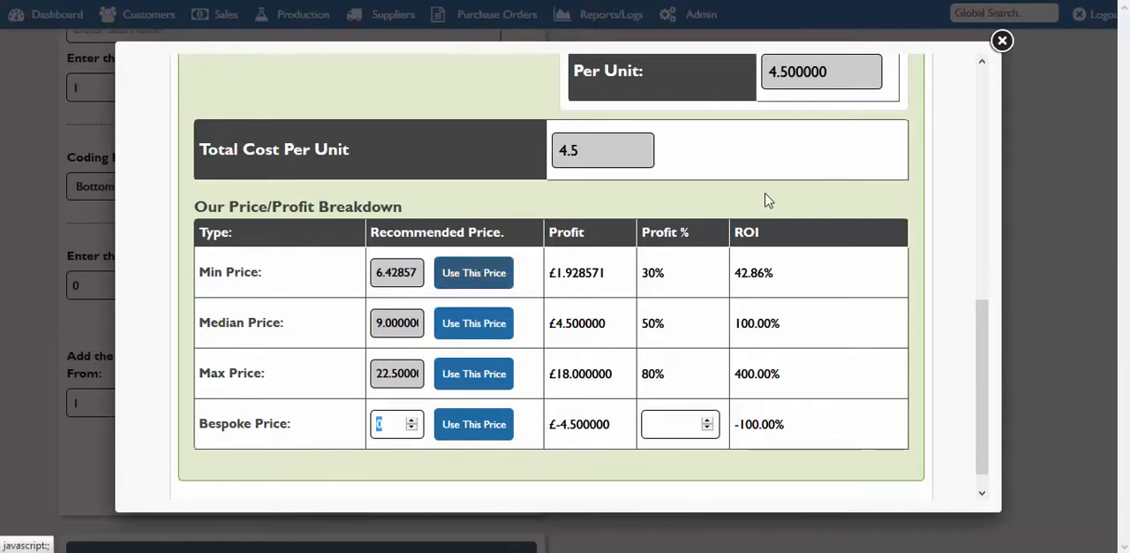
{"action": "left_click", "coordinate": [1001, 41]}
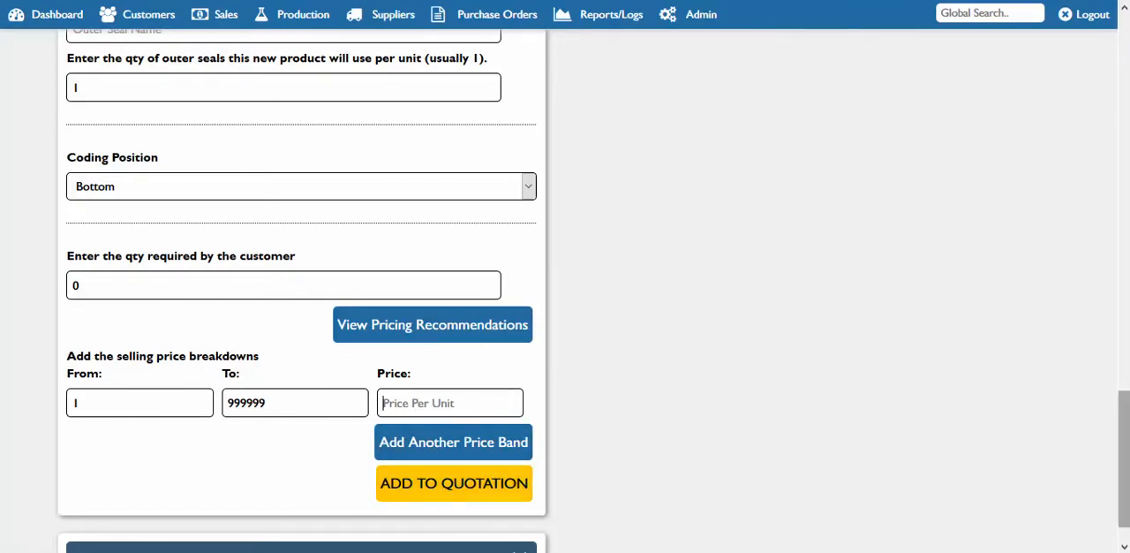
{"action": "scroll", "coordinate": [1117, 174], "scroll_direction": "up", "scroll_amount": 15}
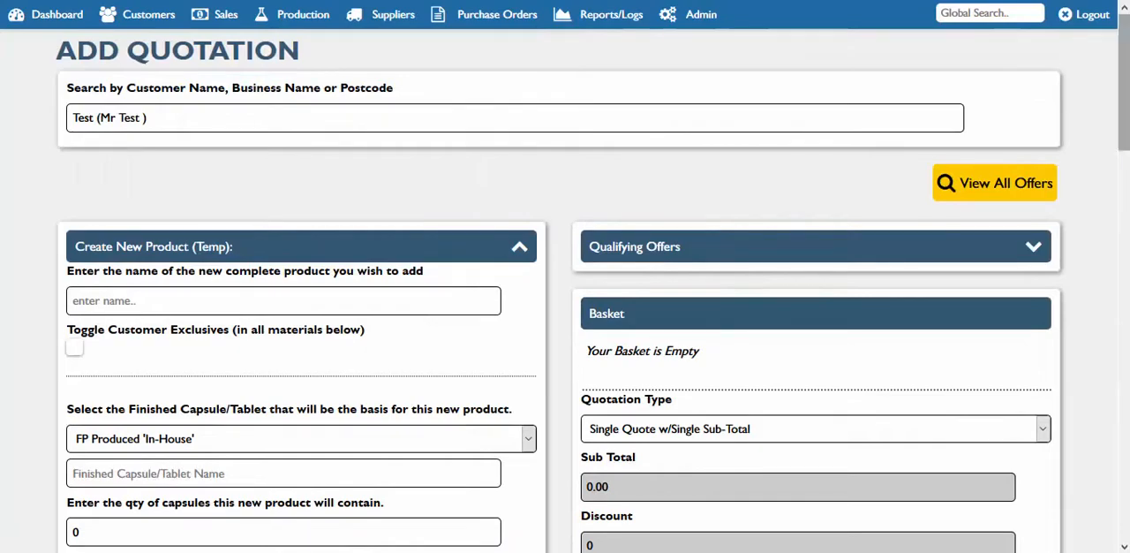
{"action": "scroll", "coordinate": [565, 291], "scroll_direction": "down", "scroll_amount": 6}
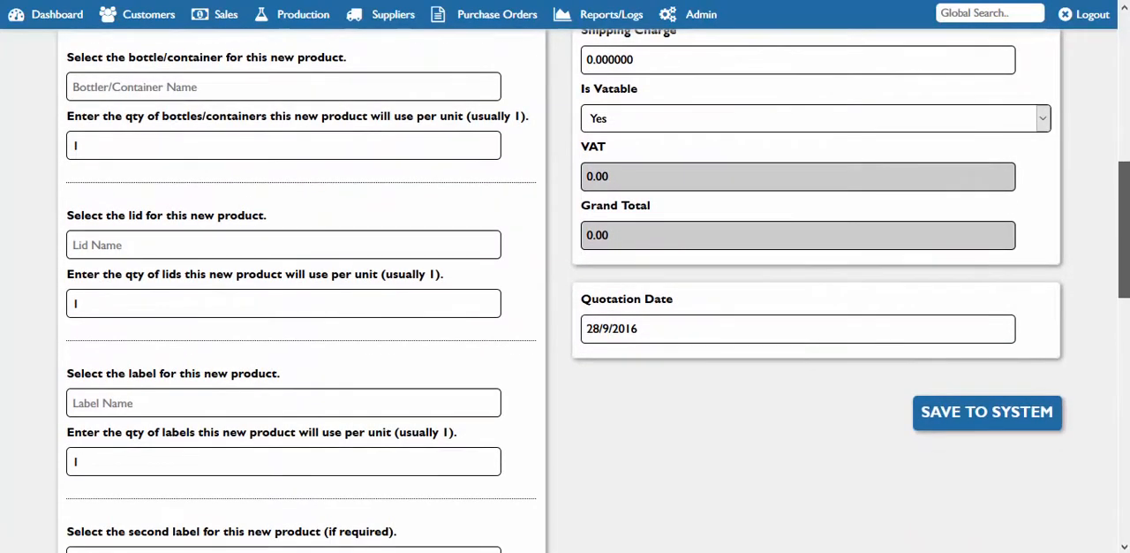
{"action": "scroll", "coordinate": [666, 120], "scroll_direction": "down", "scroll_amount": 1}
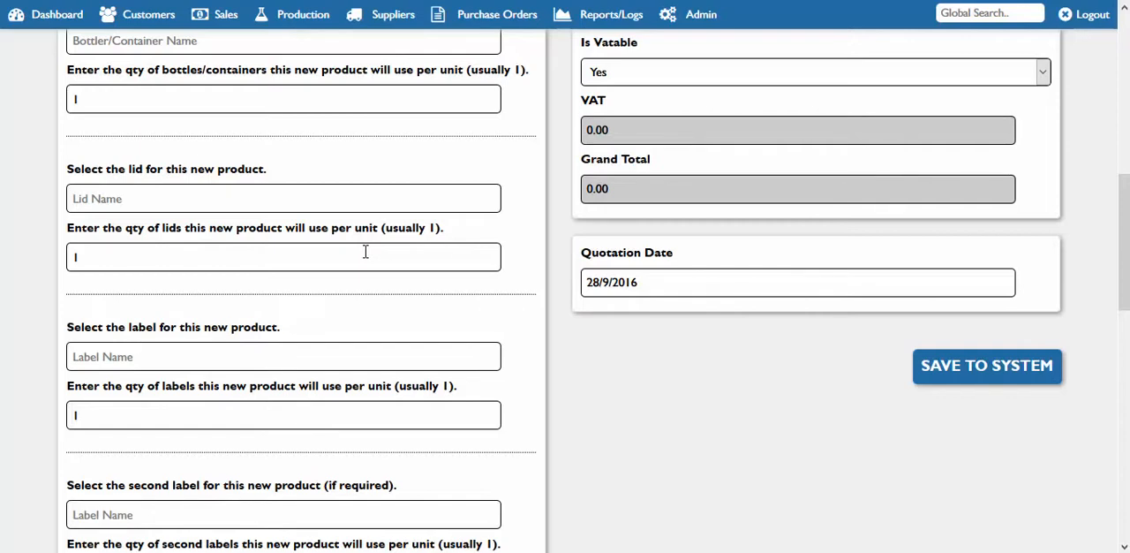
Start a new sales order, select the Test customer for it, and view the products available to add
{"action": "mouse_move", "coordinate": [239, 36]}
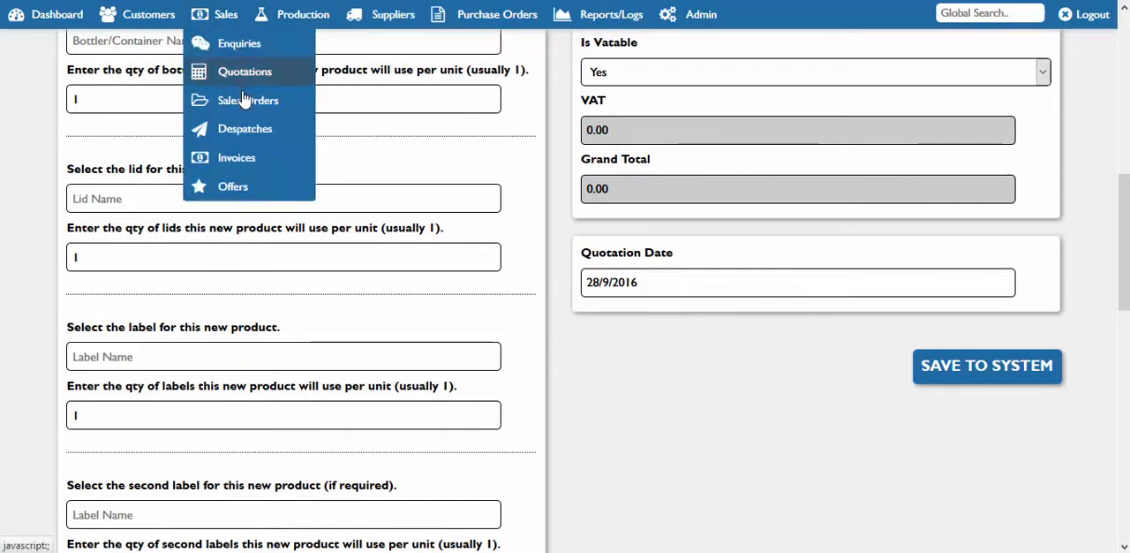
{"action": "mouse_move", "coordinate": [256, 103]}
{"action": "left_click", "coordinate": [369, 109]}
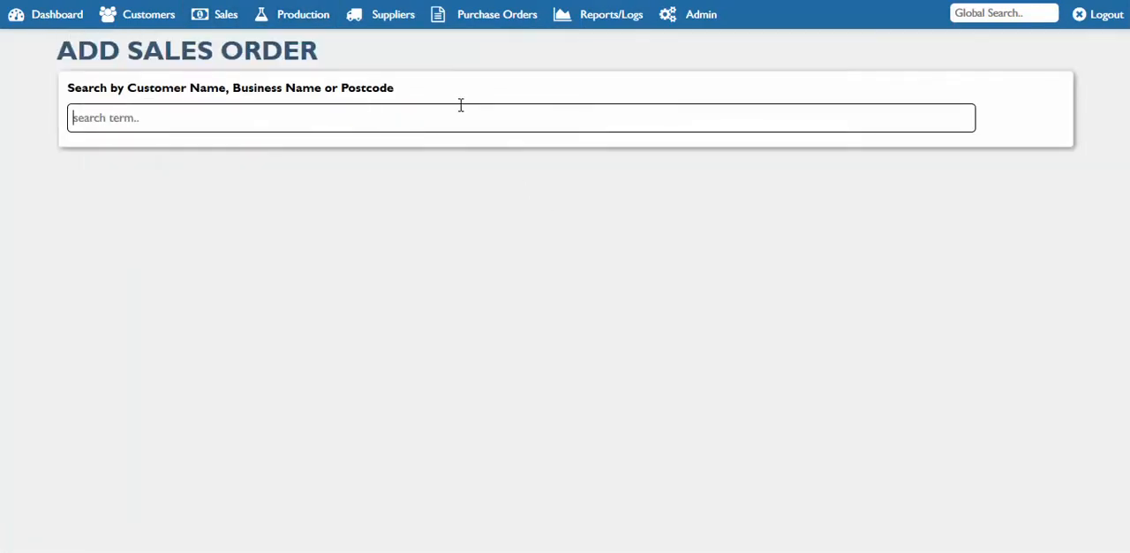
{"action": "type", "text": "Test (Mr Test )"}
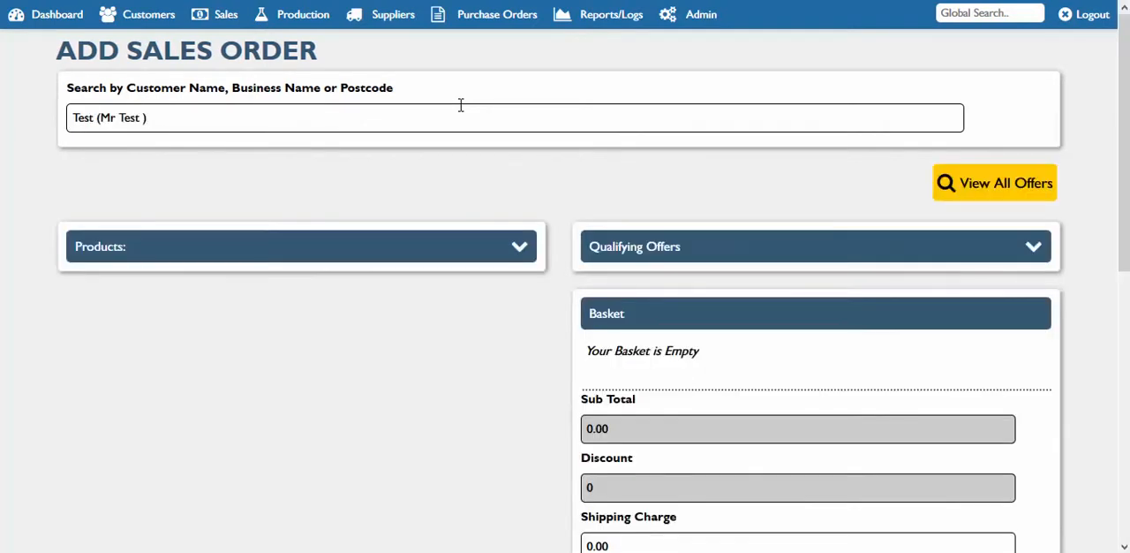
{"action": "scroll", "coordinate": [1015, 233], "scroll_direction": "down", "scroll_amount": 1}
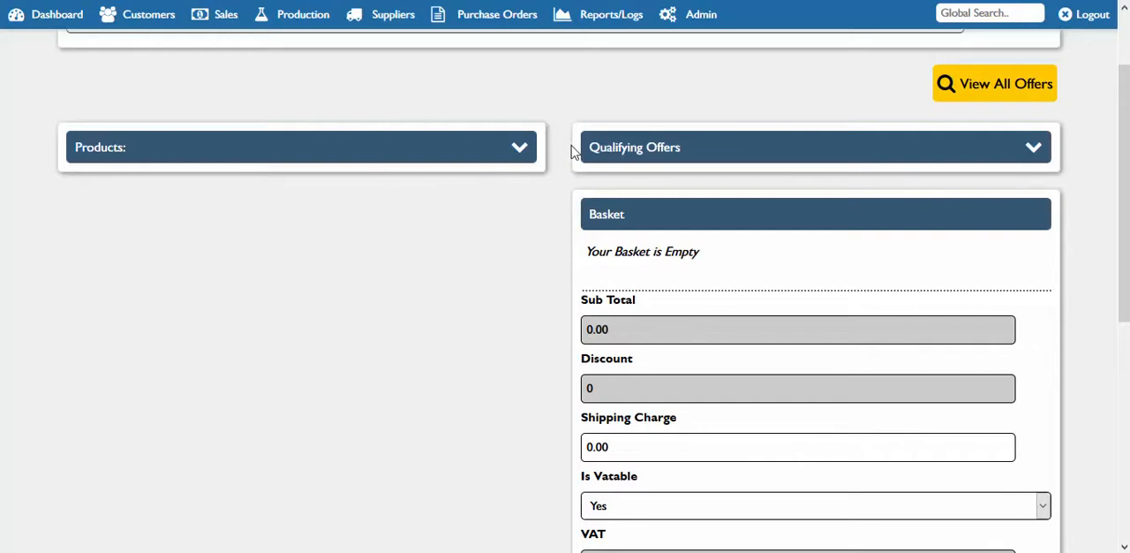
{"action": "left_click", "coordinate": [519, 147]}
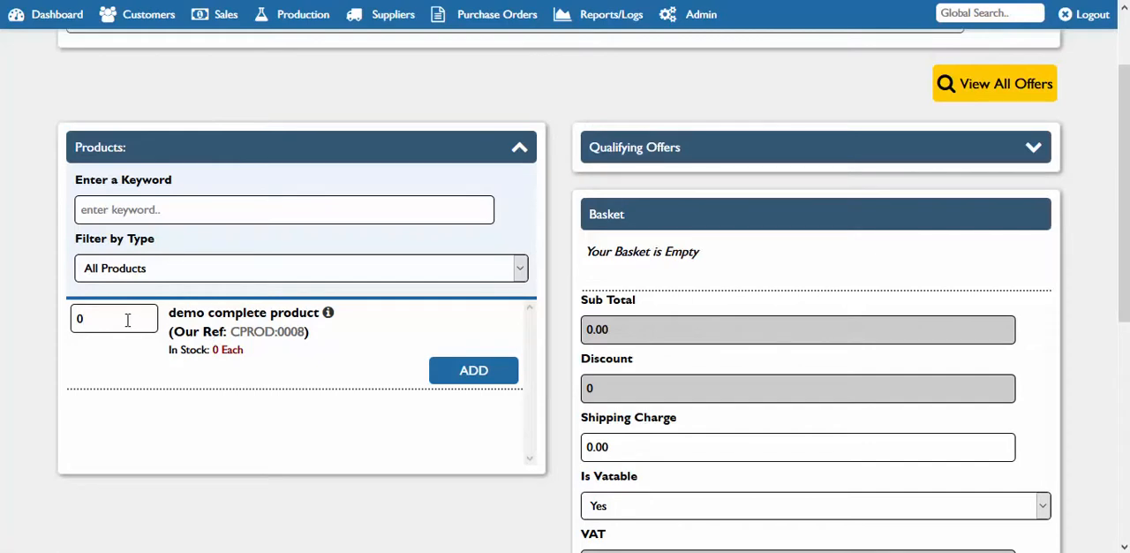
{"action": "left_click", "coordinate": [520, 151]}
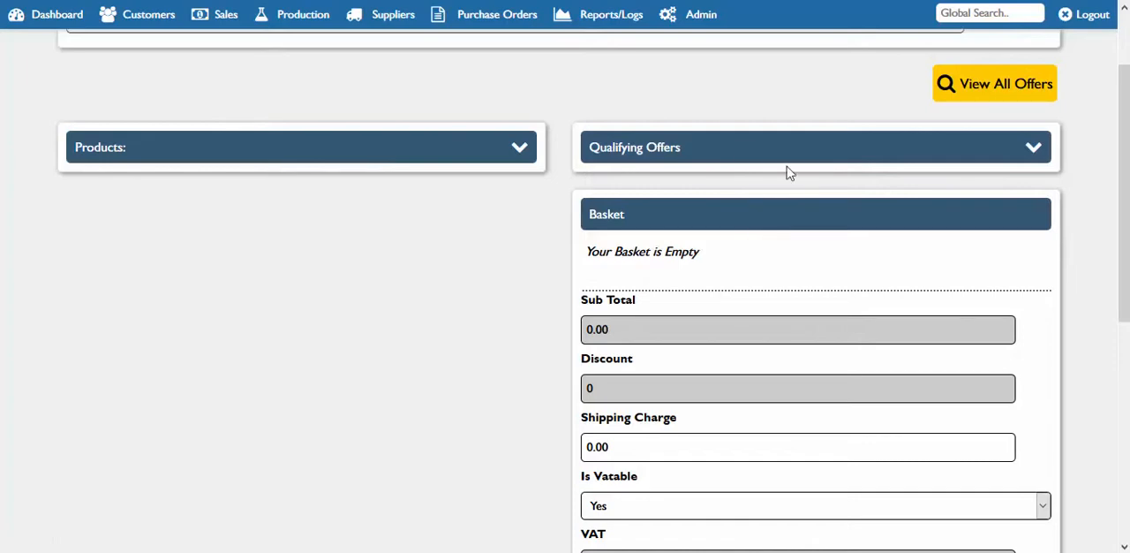
Look over the new order's empty basket, find the existing sales orders, and open the Test customer's pending order
{"action": "scroll", "coordinate": [1124, 194], "scroll_direction": "down", "scroll_amount": 3}
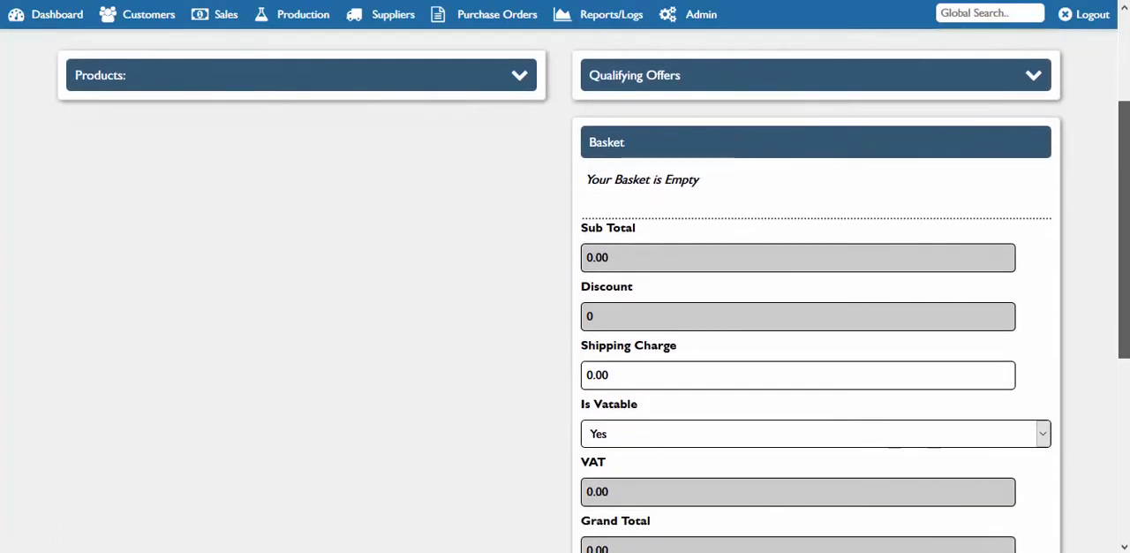
{"action": "left_click_drag", "start_coordinate": [1124, 361], "coordinate": [1127, 265]}
{"action": "mouse_move", "coordinate": [226, 16]}
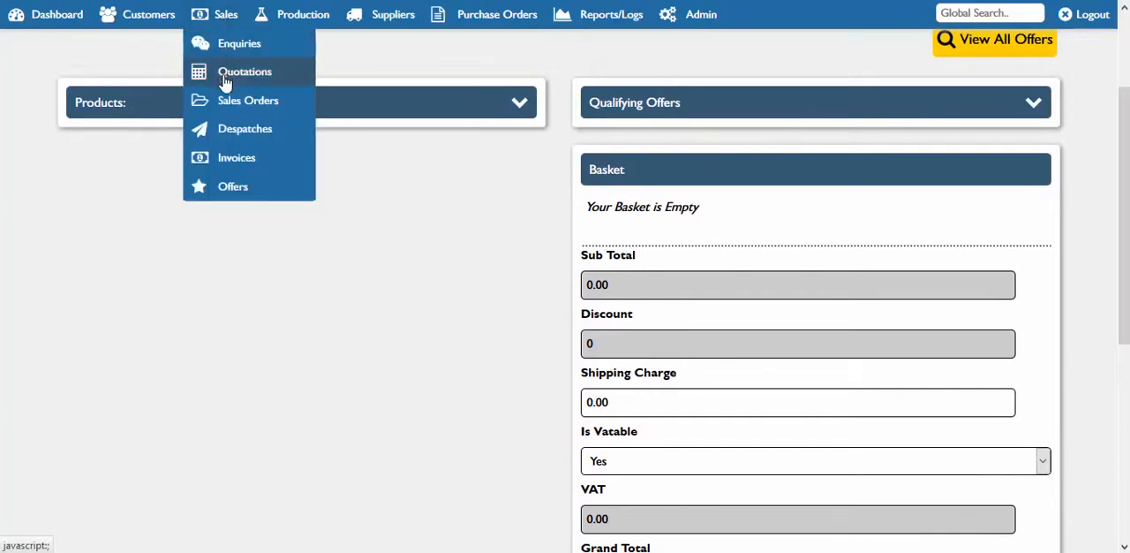
{"action": "mouse_move", "coordinate": [234, 104]}
{"action": "left_click", "coordinate": [362, 129]}
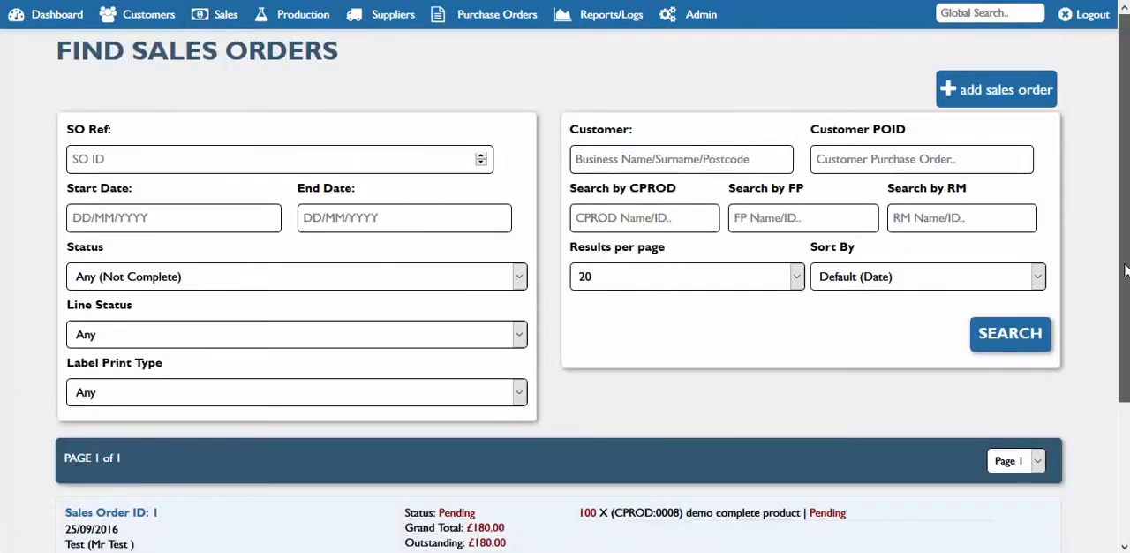
{"action": "scroll", "coordinate": [600, 430], "scroll_direction": "down", "scroll_amount": 2}
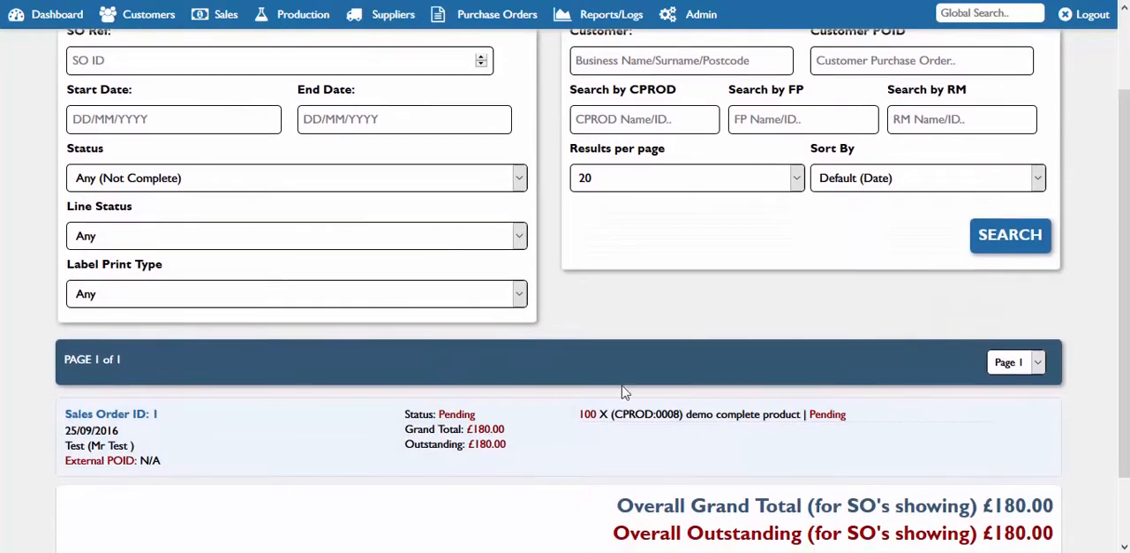
{"action": "left_click", "coordinate": [152, 418]}
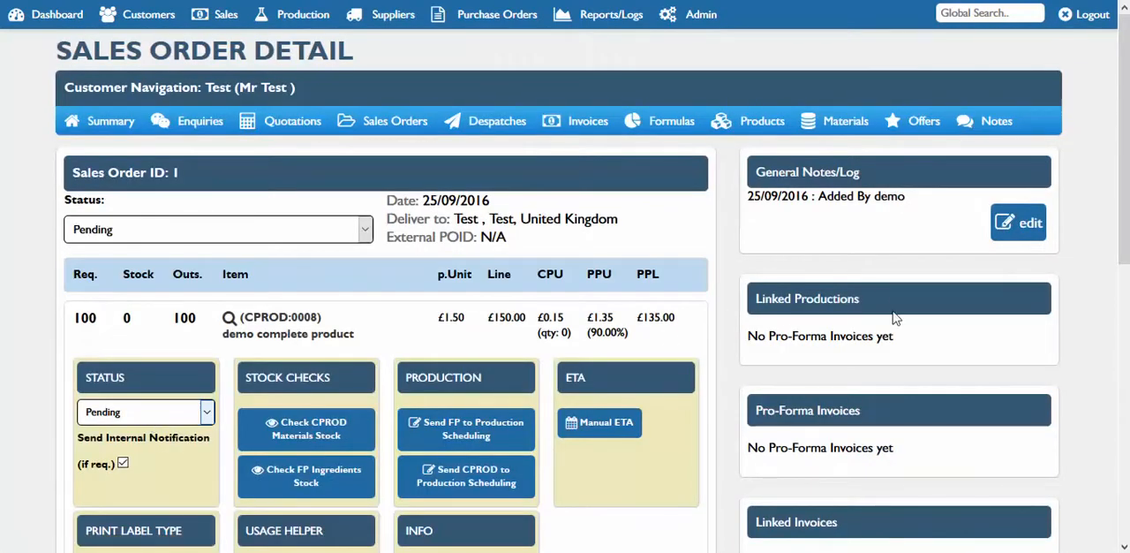
Examine the demo complete product line in the sales order, including its required quantity, product code, unit price, cost and profit
{"action": "scroll", "coordinate": [965, 219], "scroll_direction": "down", "scroll_amount": 1}
{"action": "scroll", "coordinate": [565, 291], "scroll_direction": "down", "scroll_amount": 2}
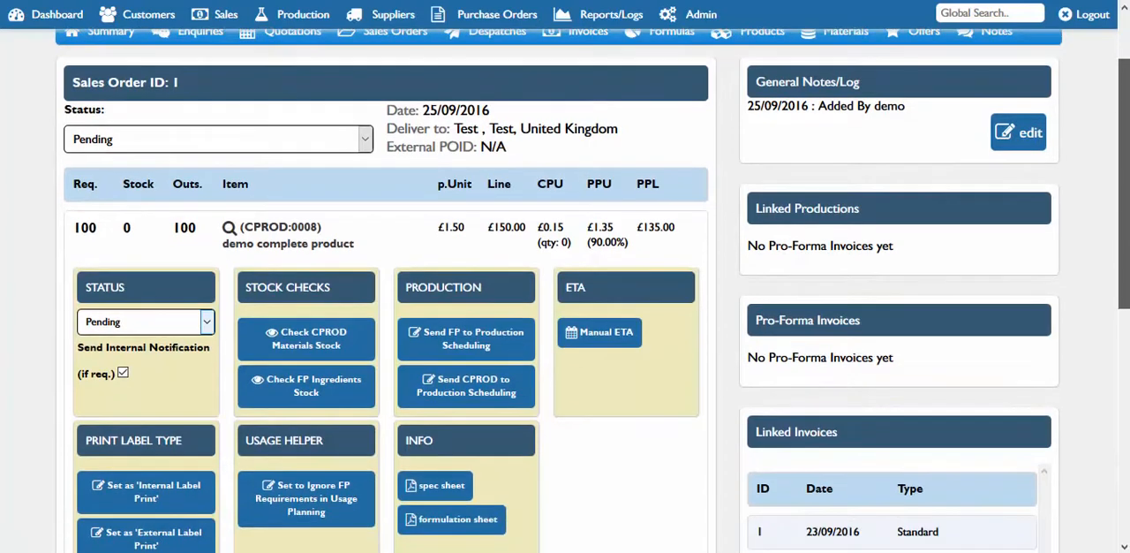
{"action": "scroll", "coordinate": [565, 291], "scroll_direction": "down", "scroll_amount": 1}
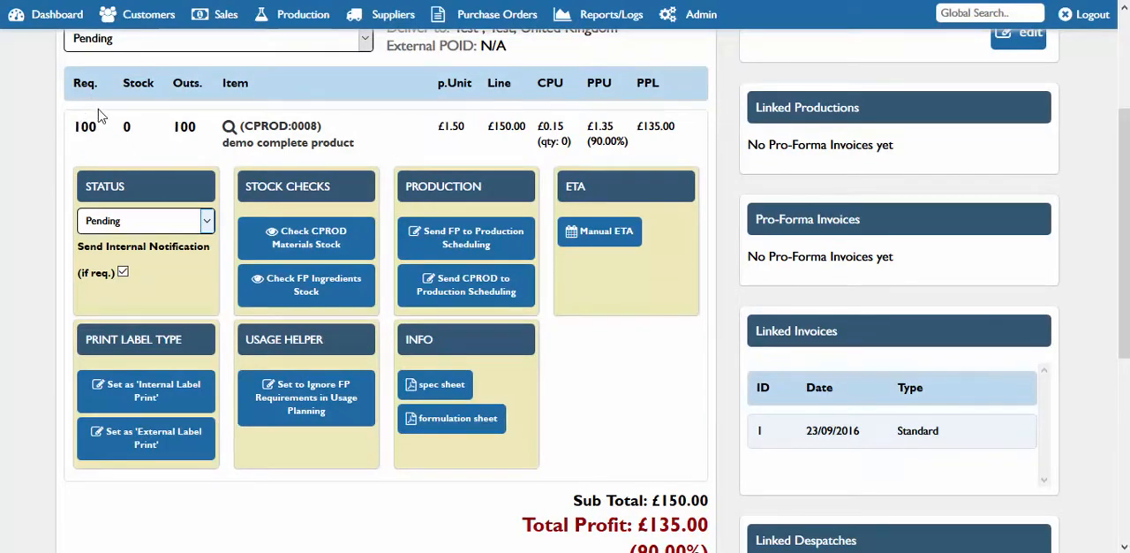
{"action": "left_click_drag", "start_coordinate": [97, 127], "coordinate": [81, 126]}
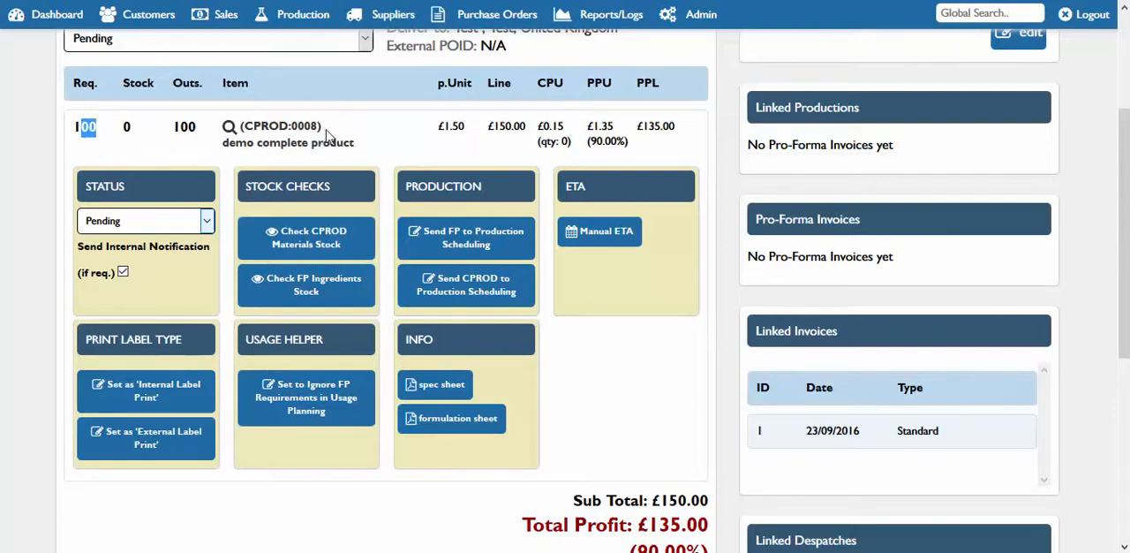
{"action": "left_click_drag", "start_coordinate": [323, 127], "coordinate": [247, 132]}
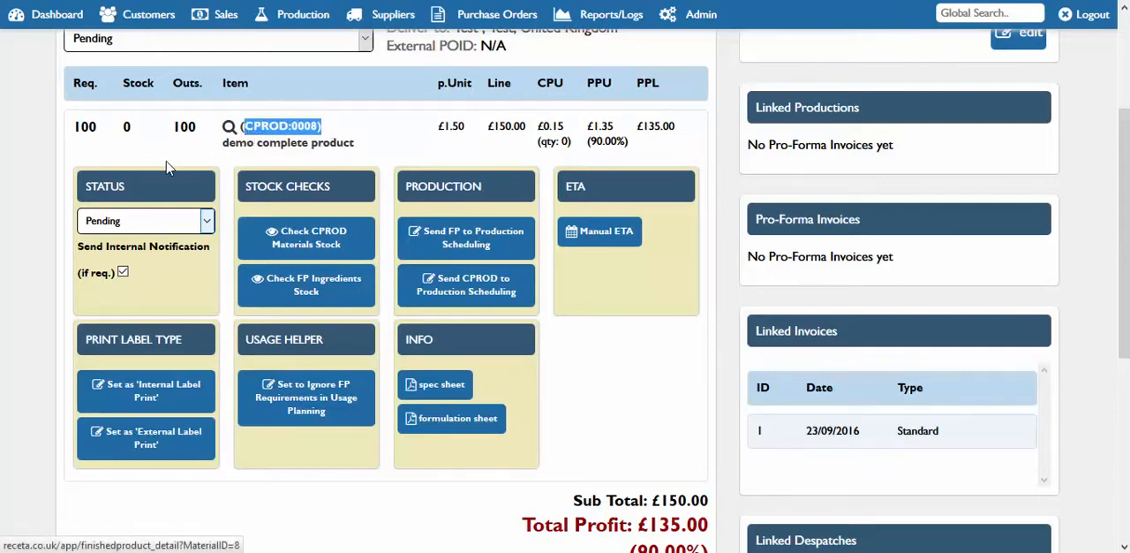
{"action": "left_click", "coordinate": [182, 134]}
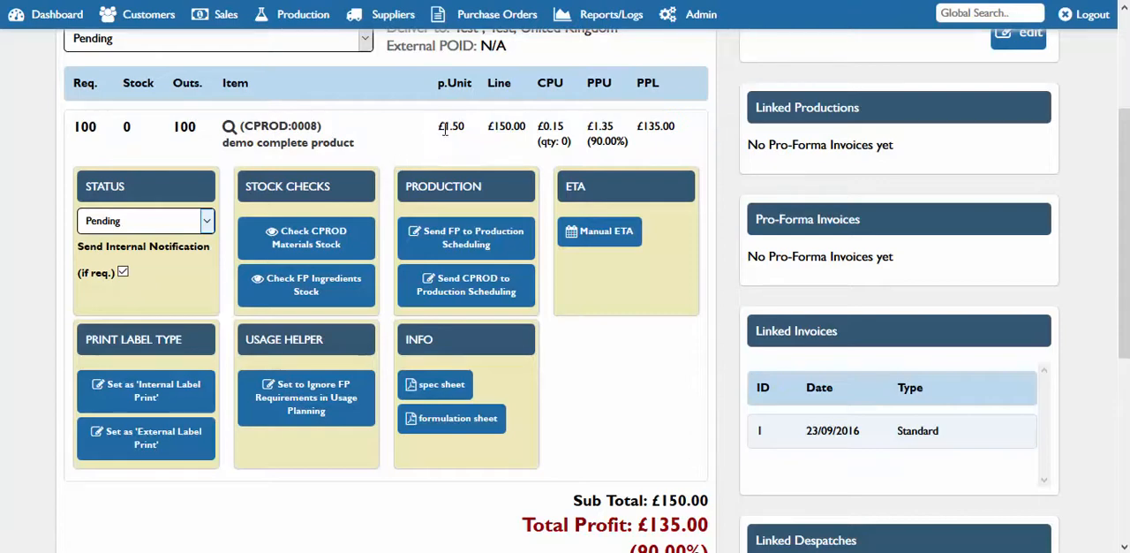
{"action": "left_click_drag", "start_coordinate": [445, 131], "coordinate": [592, 131]}
{"action": "left_click", "coordinate": [478, 151]}
Check the complete product's materials stock and the formula's ingredients stock for the order line, closing each stock overview
{"action": "left_click", "coordinate": [327, 245]}
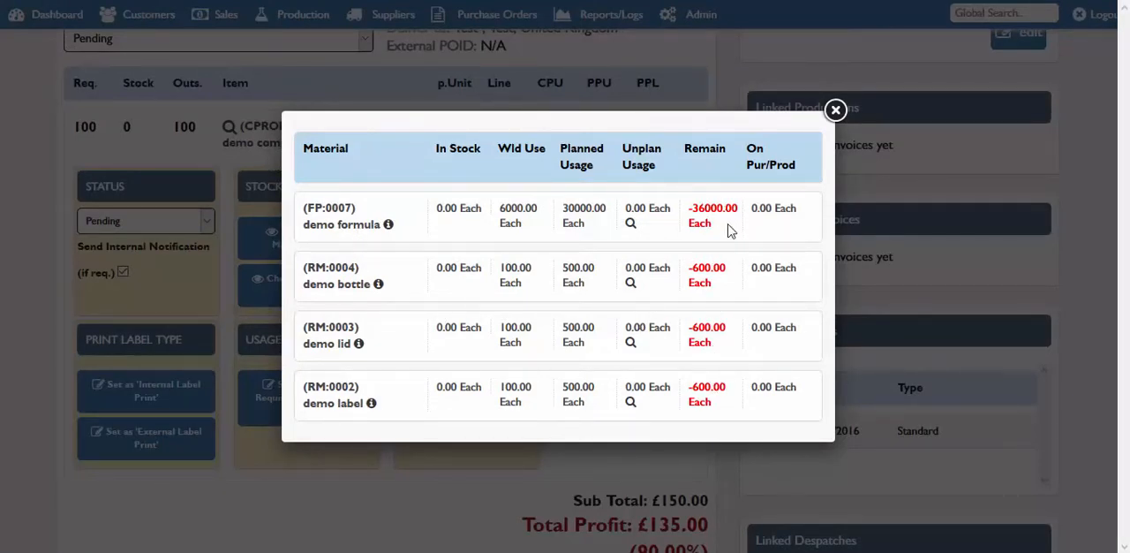
{"action": "left_click", "coordinate": [834, 109]}
{"action": "left_click", "coordinate": [331, 290]}
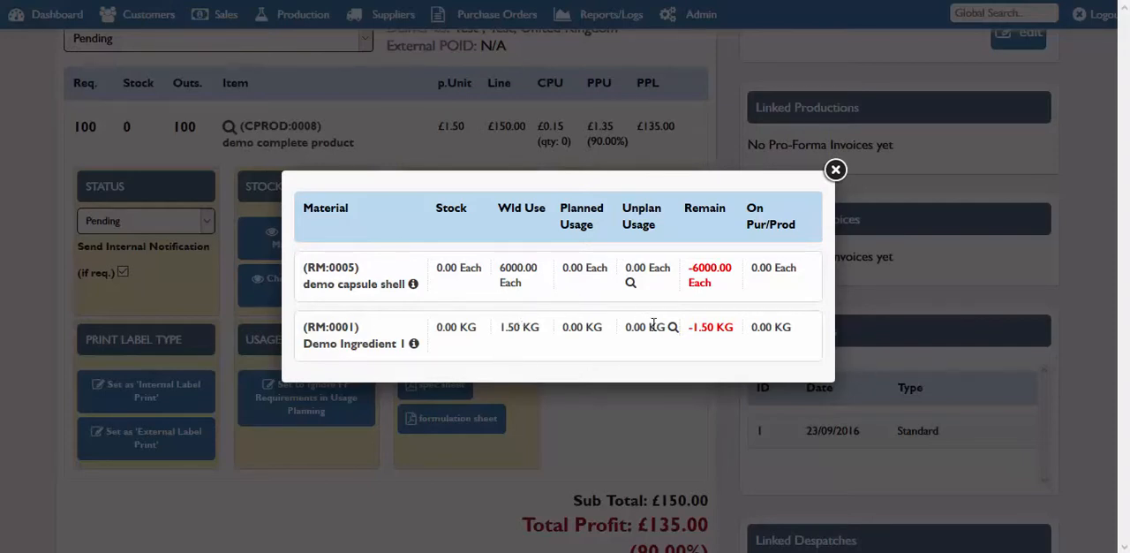
{"action": "left_click", "coordinate": [834, 171]}
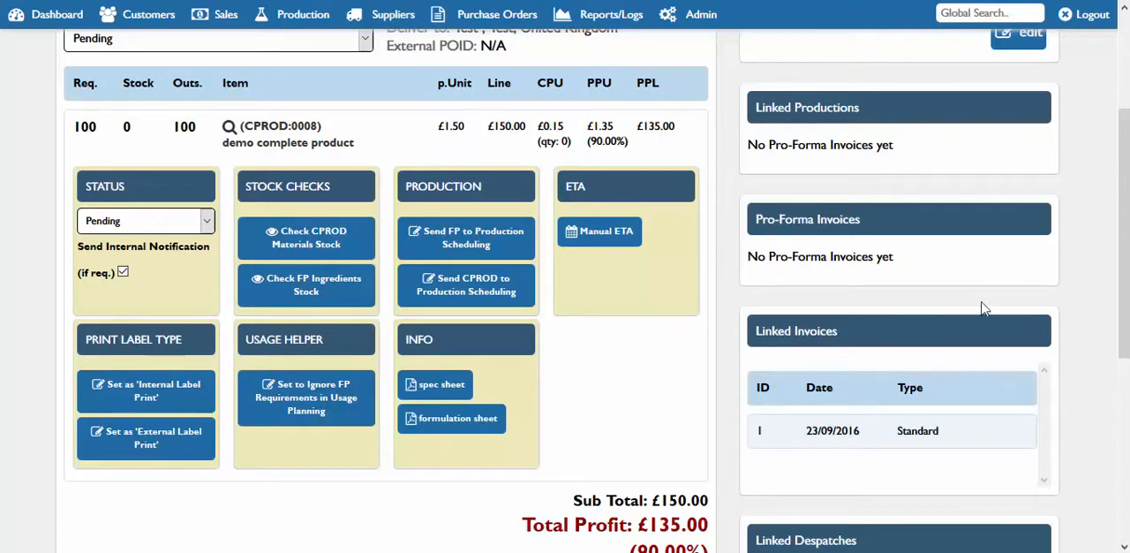
Open the demo complete product's spec sheet, review its product code and constituent parts, and return to the sales order
{"action": "left_click_drag", "start_coordinate": [1127, 261], "coordinate": [1126, 331]}
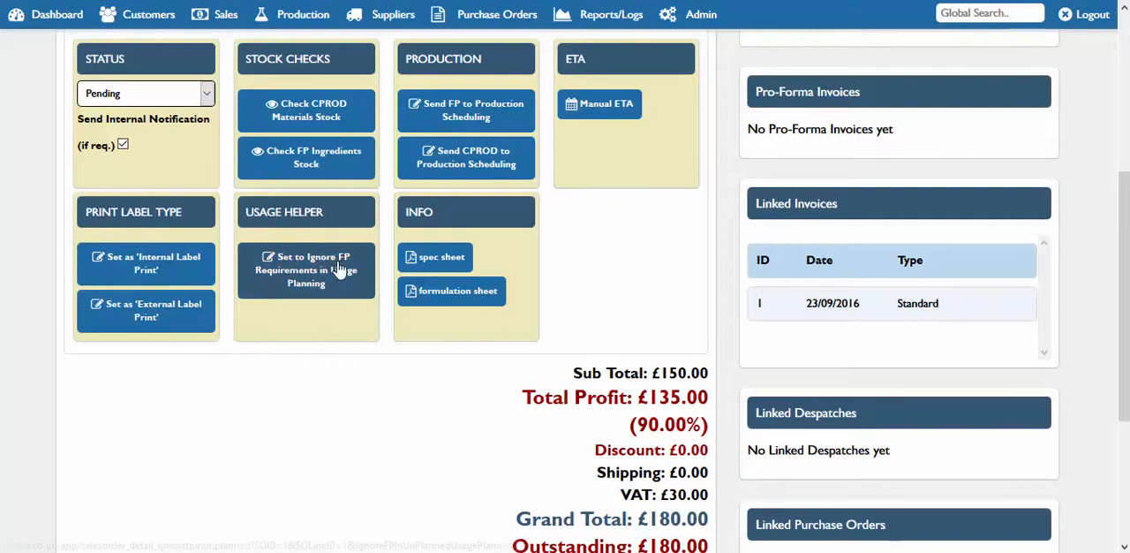
{"action": "left_click", "coordinate": [449, 261]}
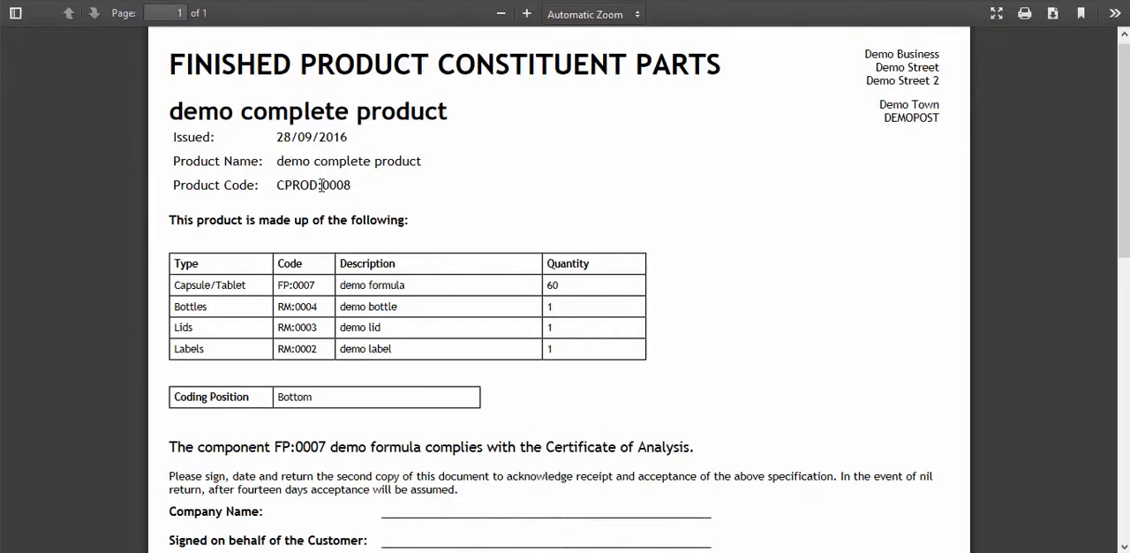
{"action": "left_click_drag", "start_coordinate": [321, 184], "coordinate": [294, 203]}
{"action": "left_click_drag", "start_coordinate": [381, 285], "coordinate": [356, 344]}
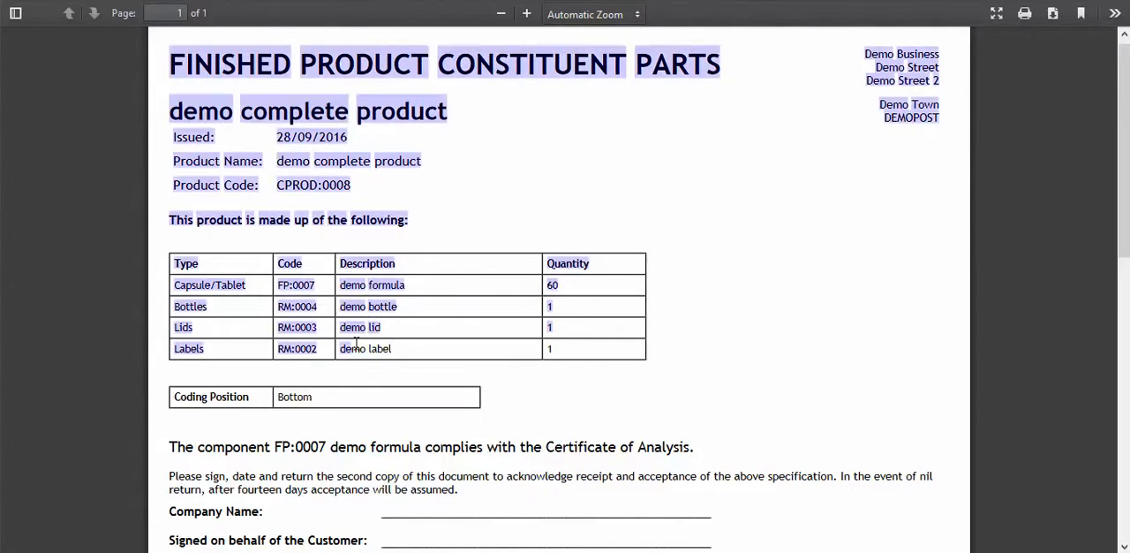
{"action": "left_click", "coordinate": [348, 0]}
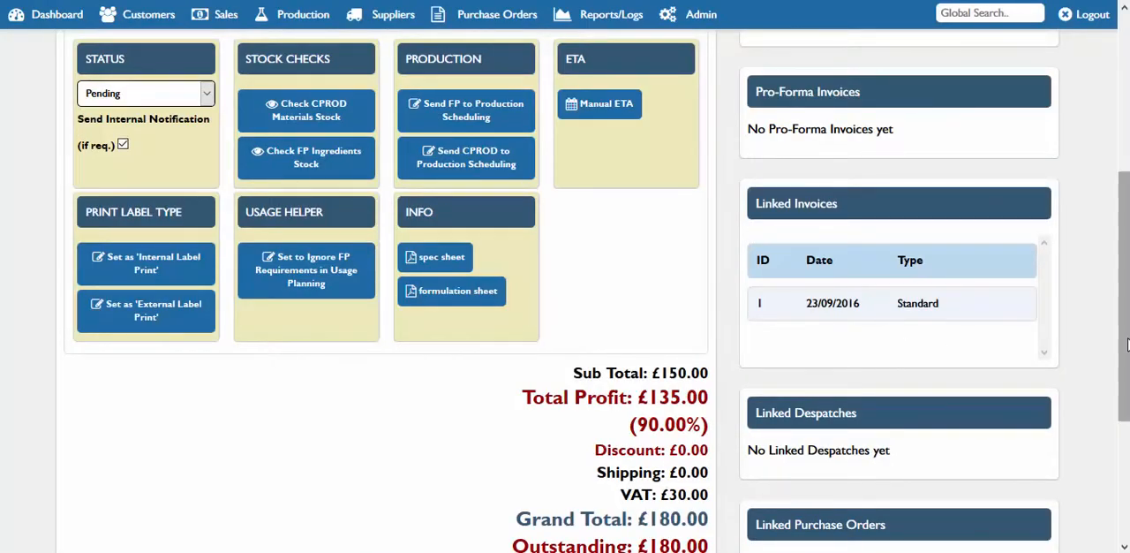
Open the formulation sheet for the order line, review the product formulation certificate, and return to the sales order
{"action": "scroll", "coordinate": [1059, 336], "scroll_direction": "up", "scroll_amount": 1}
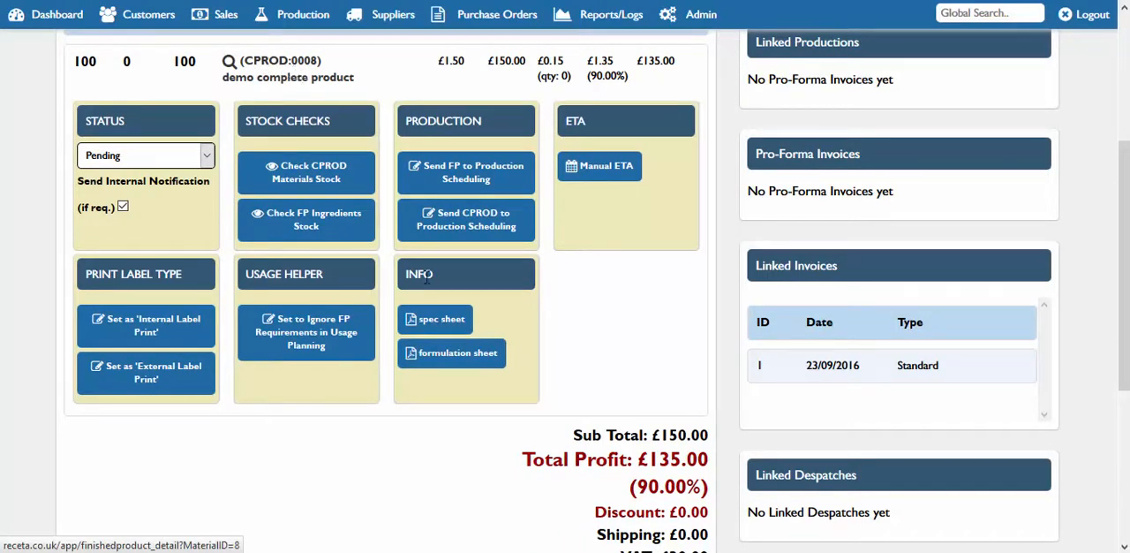
{"action": "left_click", "coordinate": [469, 358]}
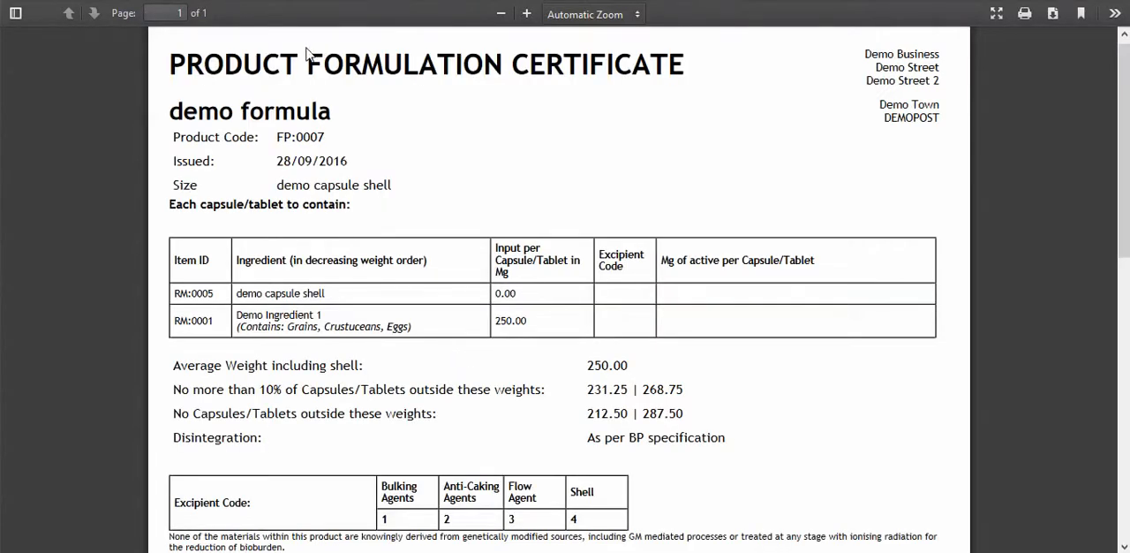
{"action": "left_click", "coordinate": [309, 1]}
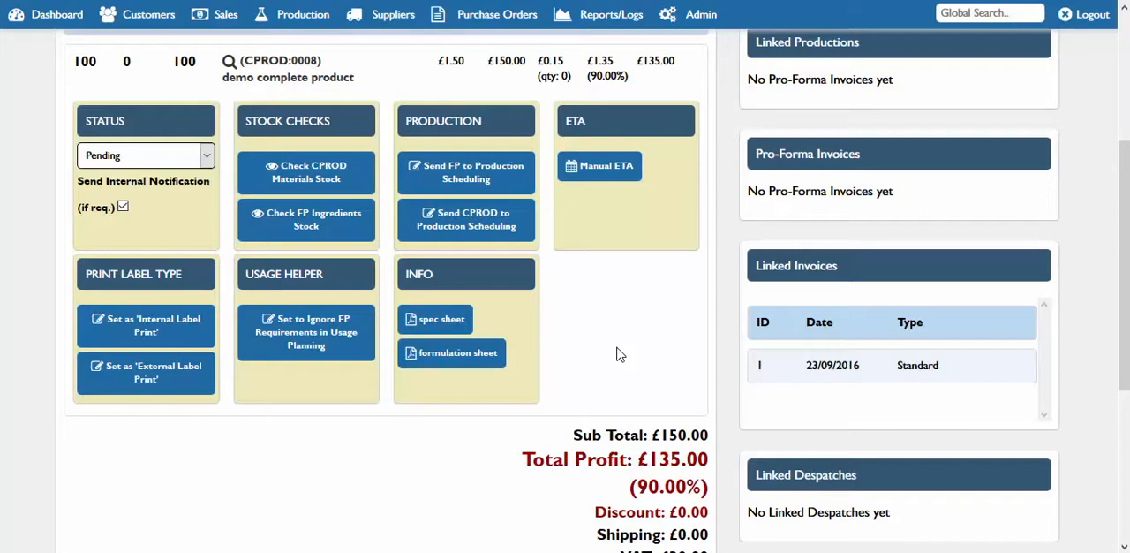
Review the sales order down to its totals and examine the Customer Order Upload File section
{"action": "left_click_drag", "start_coordinate": [1123, 282], "coordinate": [1123, 196]}
{"action": "left_click_drag", "start_coordinate": [1128, 239], "coordinate": [1128, 244]}
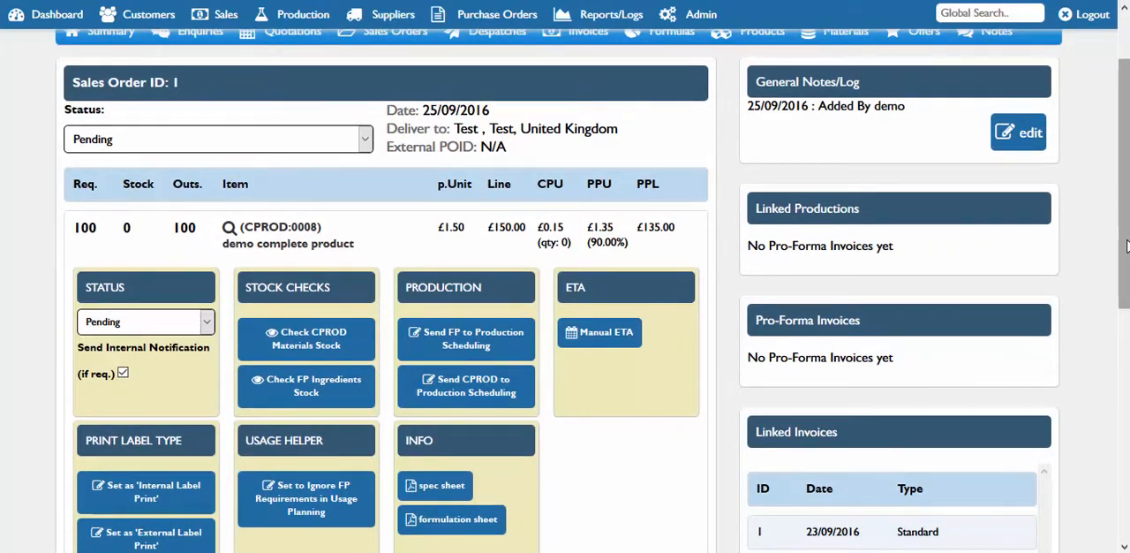
{"action": "left_click_drag", "start_coordinate": [1126, 253], "coordinate": [1126, 484]}
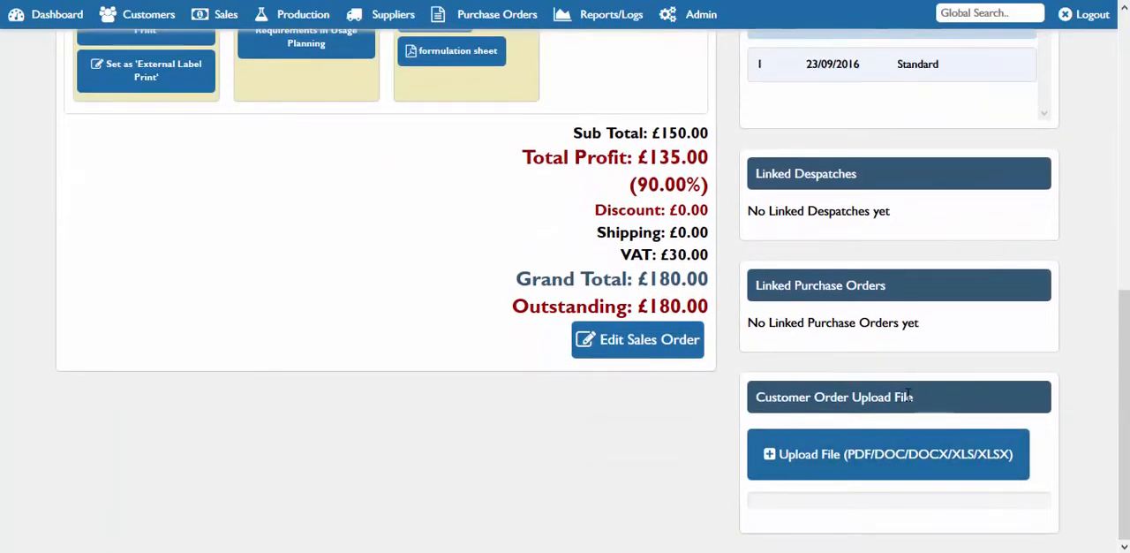
{"action": "left_click_drag", "start_coordinate": [908, 396], "coordinate": [857, 397]}
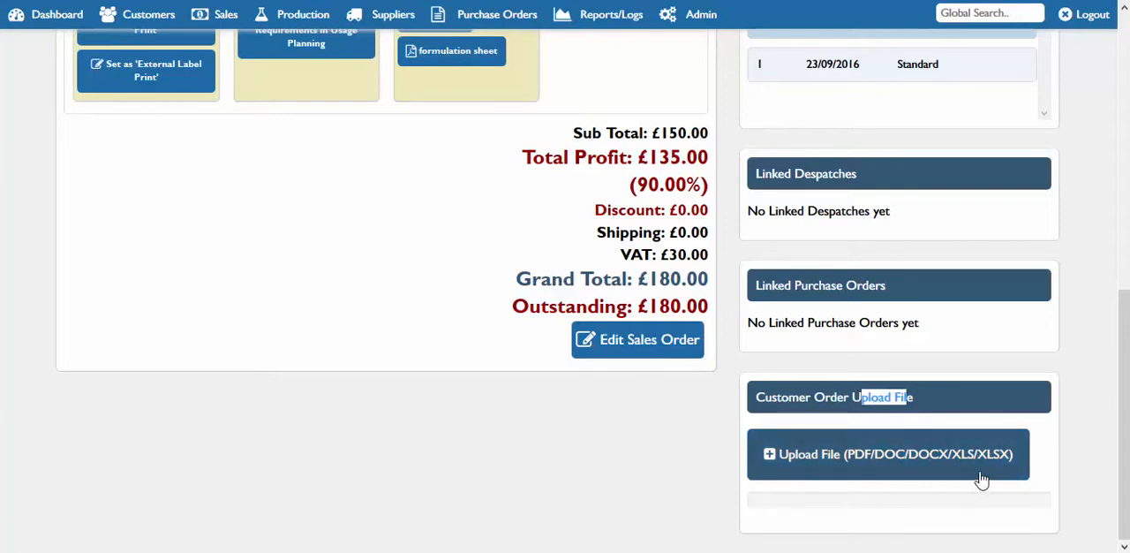
{"action": "left_click", "coordinate": [947, 402]}
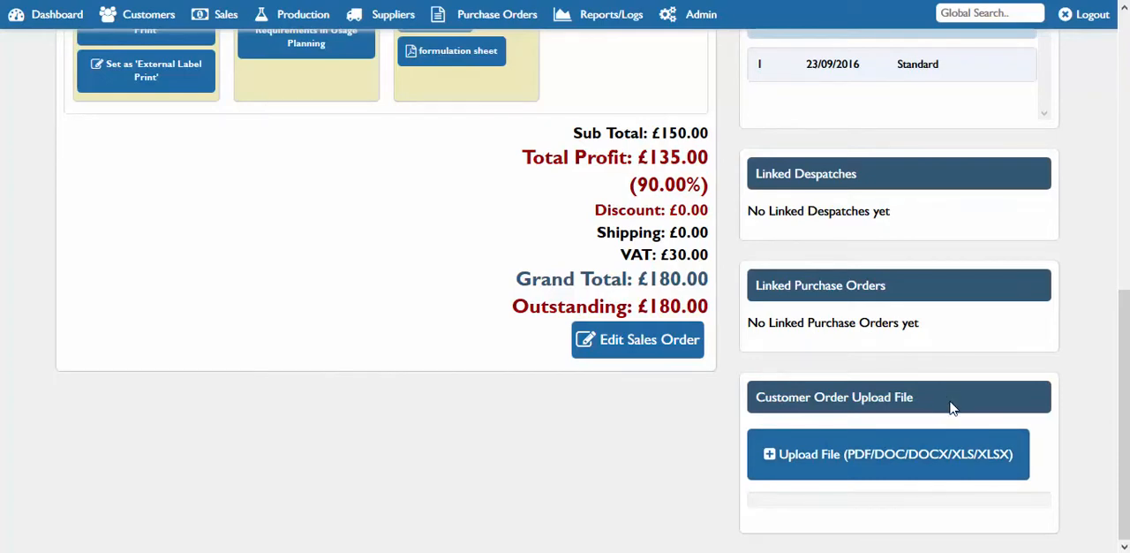
{"action": "mouse_move", "coordinate": [915, 397]}
{"action": "left_mouse_down"}
{"action": "mouse_move", "coordinate": [807, 397]}
{"action": "mouse_move", "coordinate": [914, 400]}
{"action": "left_mouse_up"}
{"action": "left_click", "coordinate": [770, 397]}
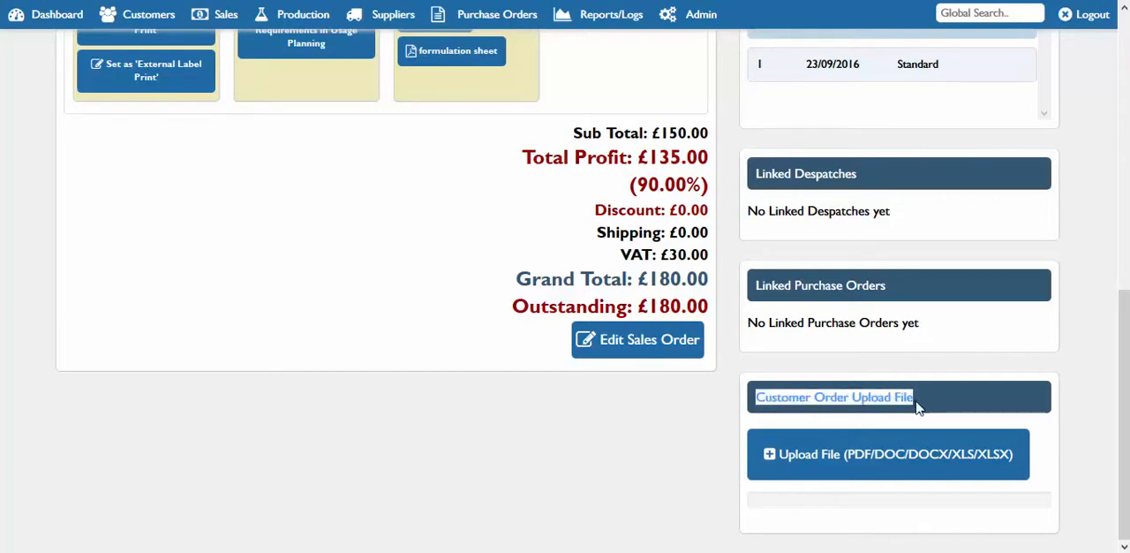
{"action": "left_click", "coordinate": [928, 405]}
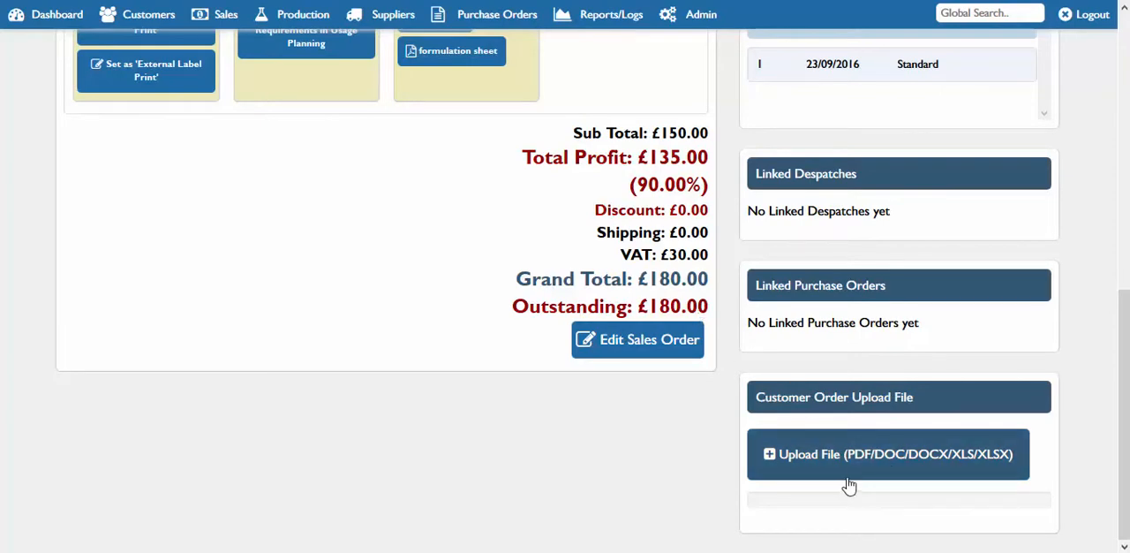
Examine the order's linked purchase orders, linked despatches and linked invoices
{"action": "scroll", "coordinate": [1127, 393], "scroll_direction": "up", "scroll_amount": 1}
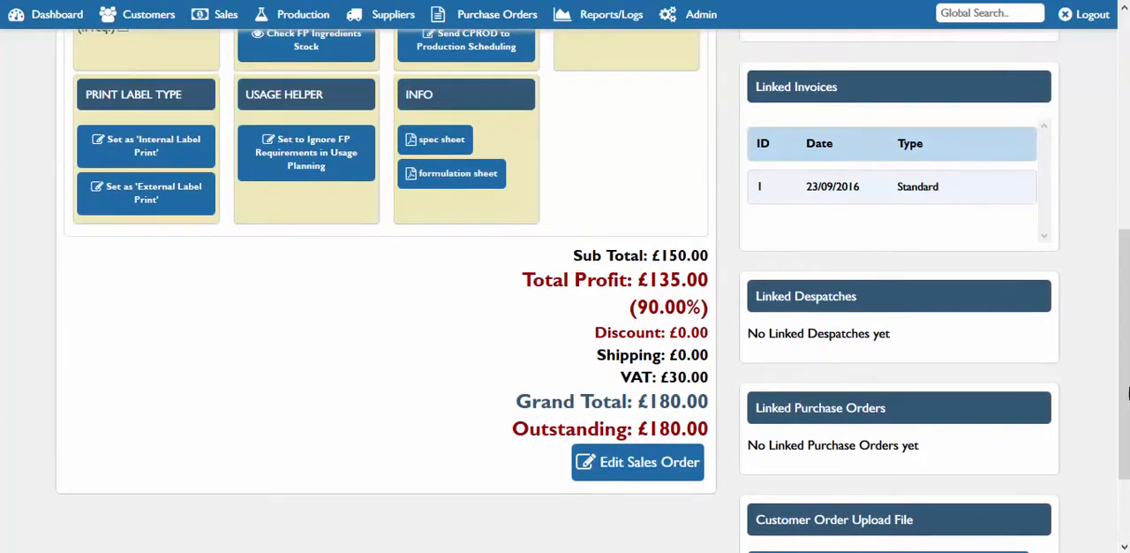
{"action": "left_click_drag", "start_coordinate": [884, 407], "coordinate": [833, 411]}
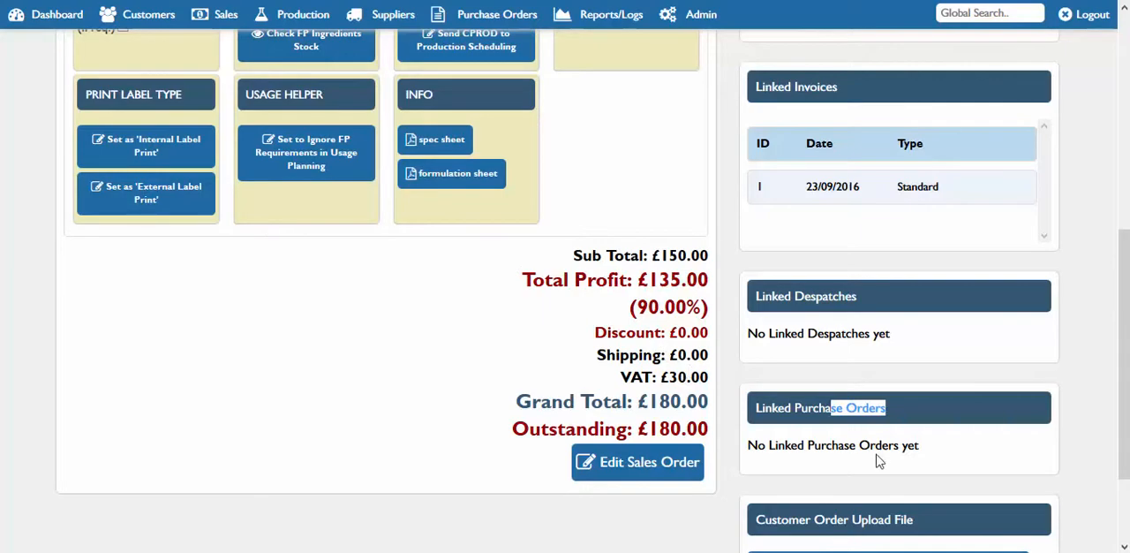
{"action": "left_click_drag", "start_coordinate": [856, 296], "coordinate": [798, 305]}
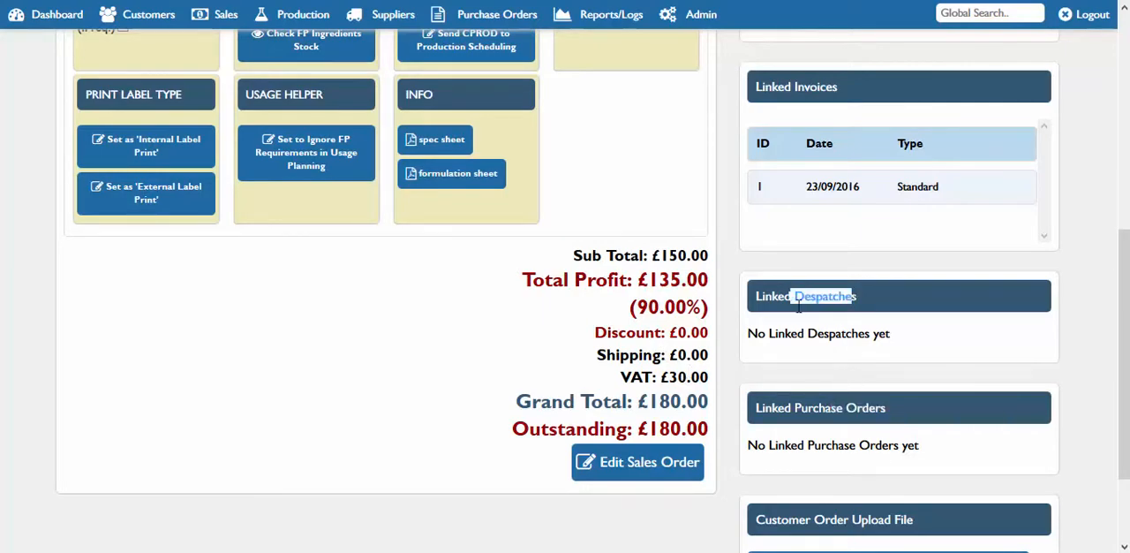
{"action": "scroll", "coordinate": [798, 304], "scroll_direction": "up", "scroll_amount": 3}
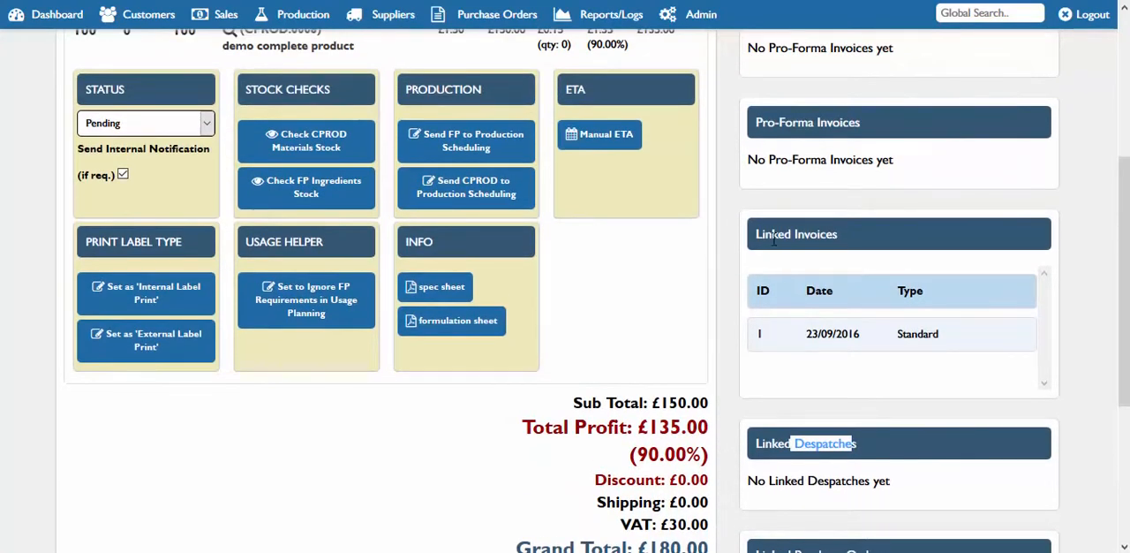
{"action": "left_click_drag", "start_coordinate": [835, 234], "coordinate": [796, 235]}
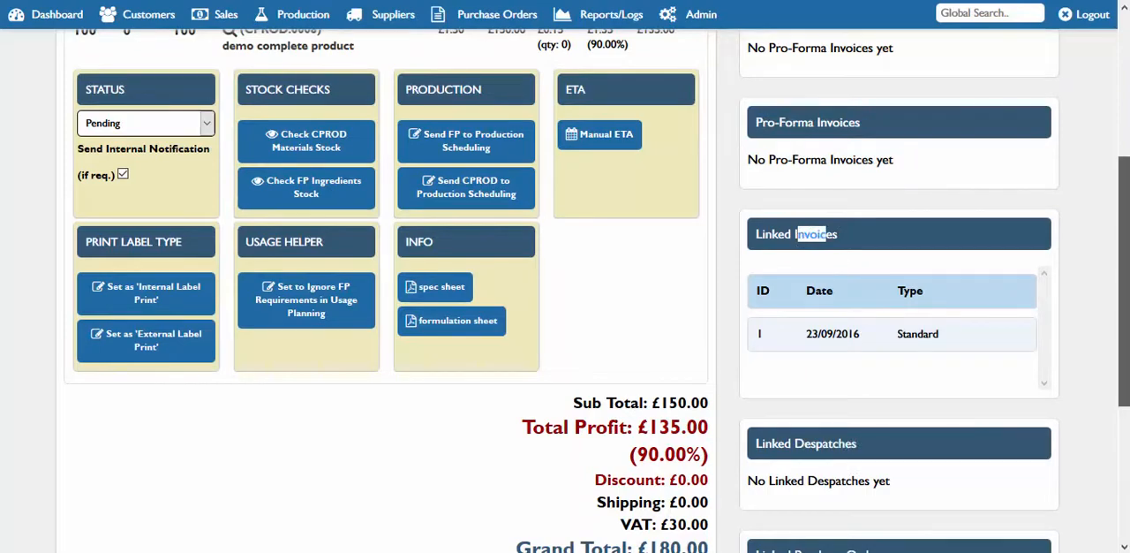
{"action": "scroll", "coordinate": [1123, 282], "scroll_direction": "up", "scroll_amount": 4}
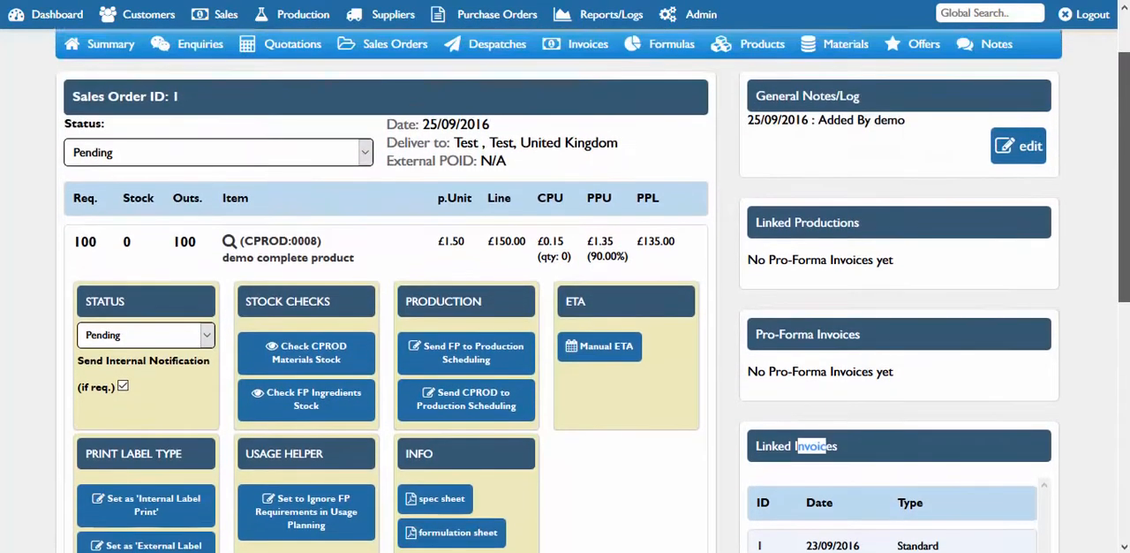
{"action": "scroll", "coordinate": [1123, 282], "scroll_direction": "up", "scroll_amount": 2}
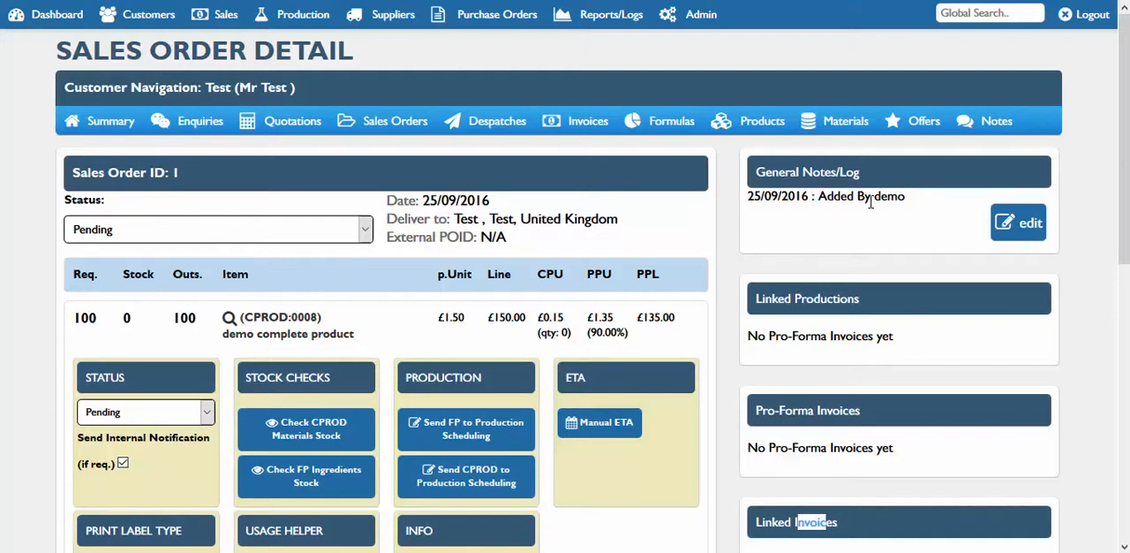
Check the stock figure of the sales order line and open the page for adding a new despatch
{"action": "left_click", "coordinate": [224, 14]}
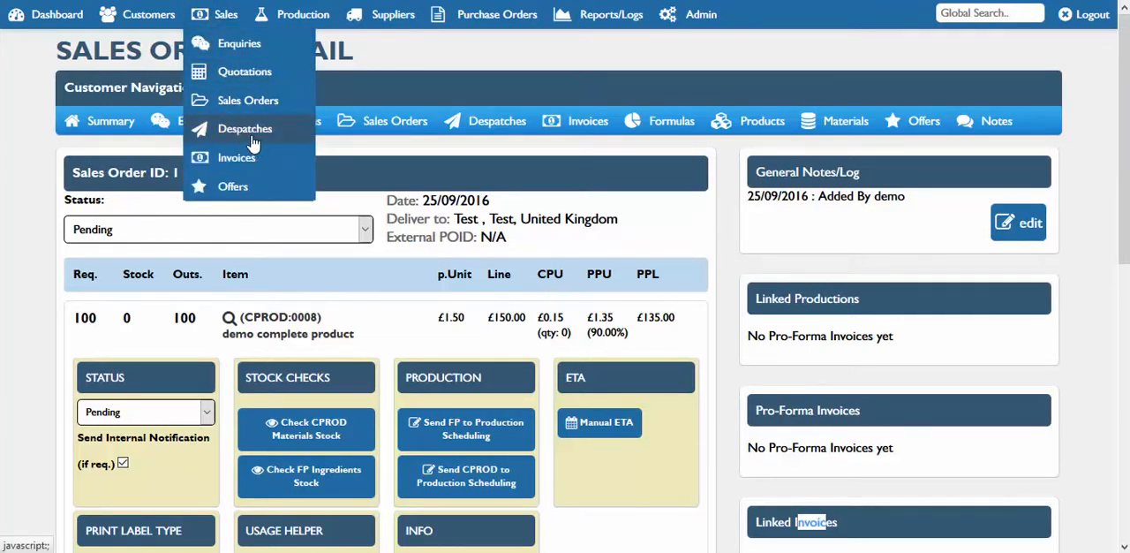
{"action": "double_click", "coordinate": [126, 317]}
{"action": "mouse_move", "coordinate": [239, 132]}
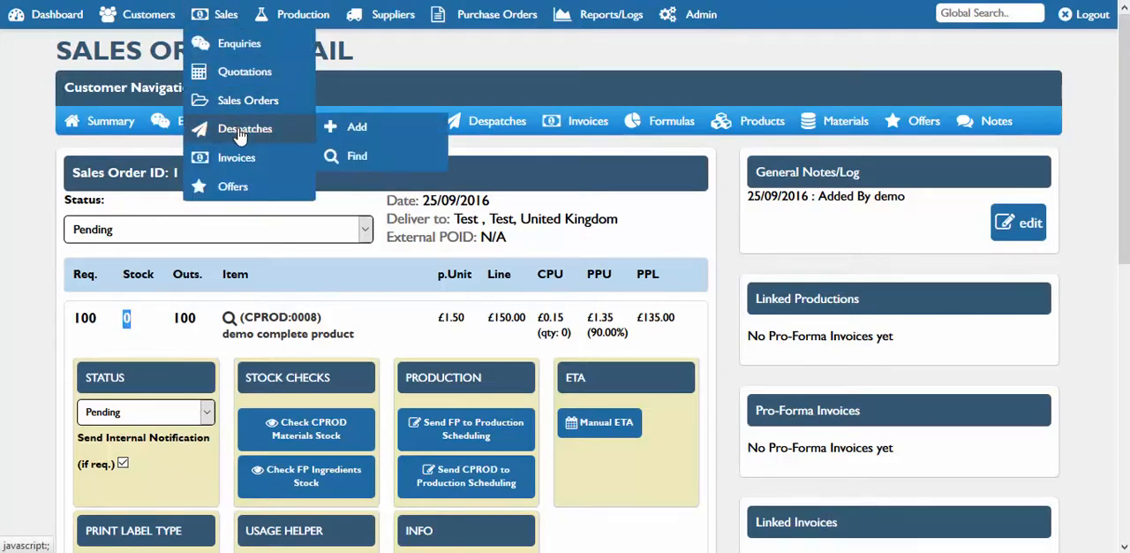
{"action": "left_click", "coordinate": [374, 132]}
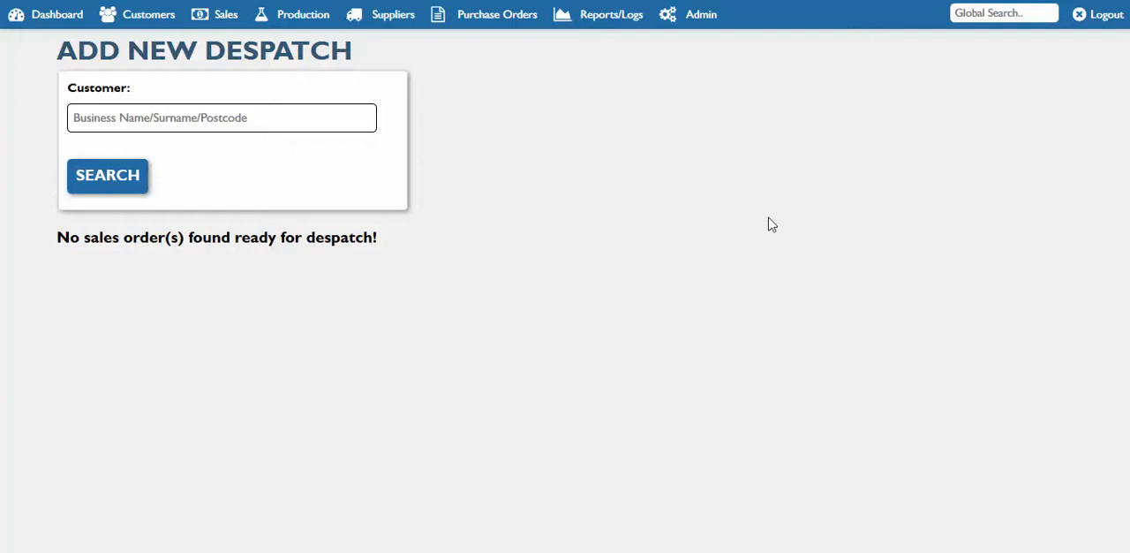
{"action": "left_click", "coordinate": [222, 17]}
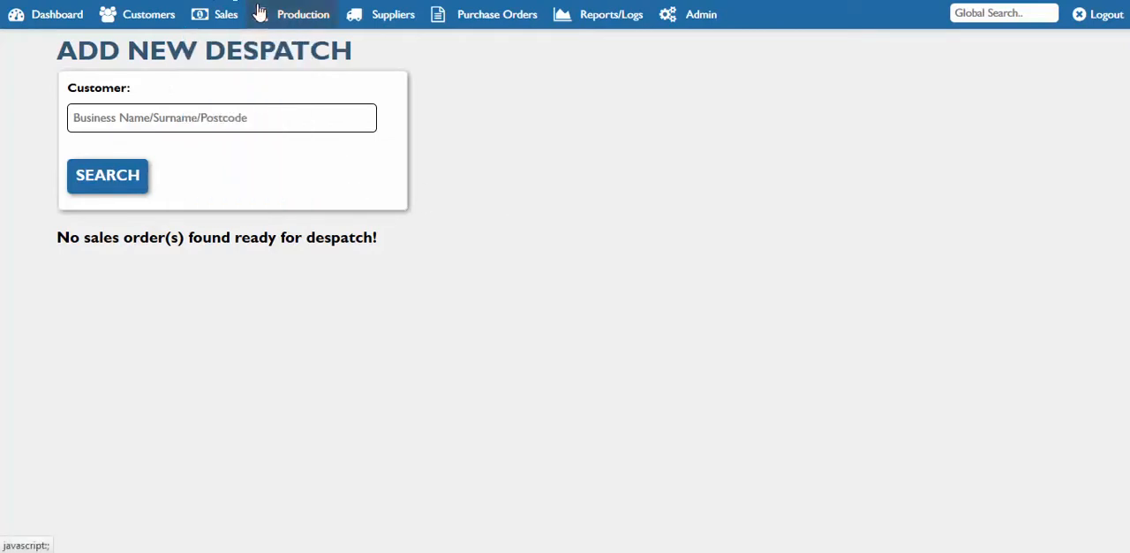
Open the form for adding a new bought-in material and look over its general and stock level fields
{"action": "mouse_move", "coordinate": [304, 25]}
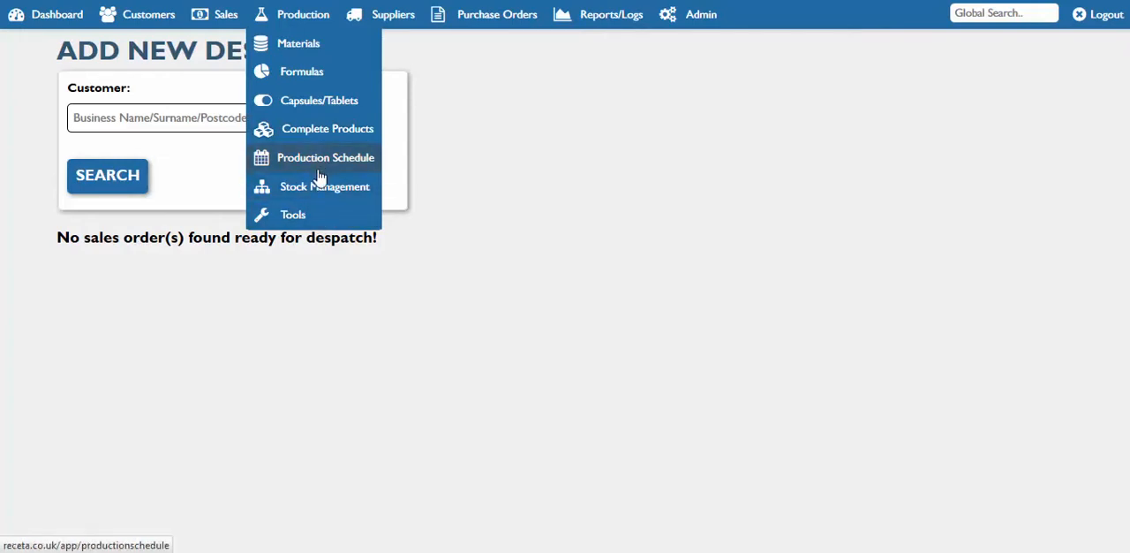
{"action": "mouse_move", "coordinate": [335, 49]}
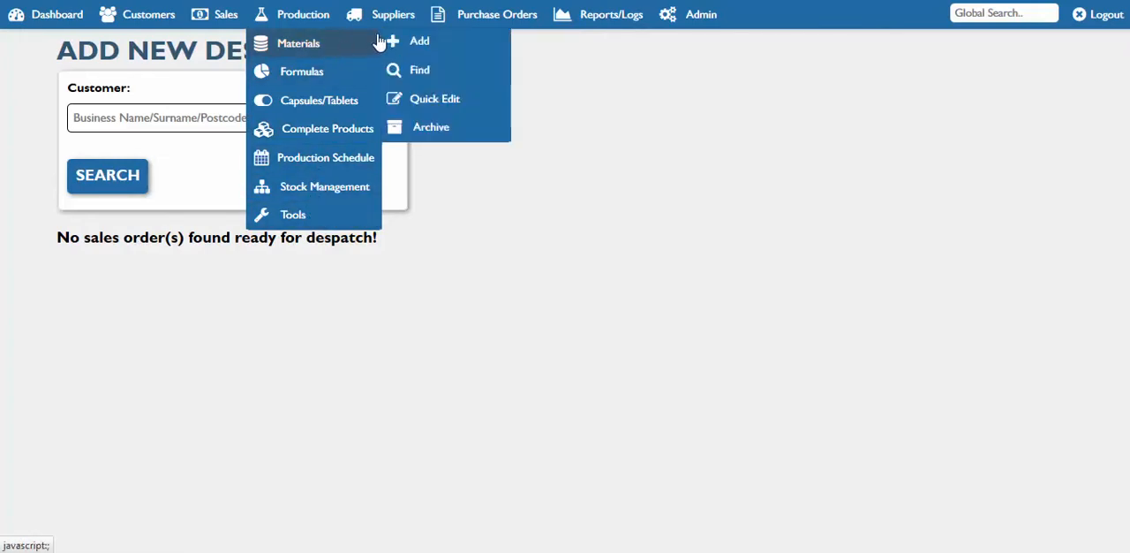
{"action": "left_click", "coordinate": [420, 46]}
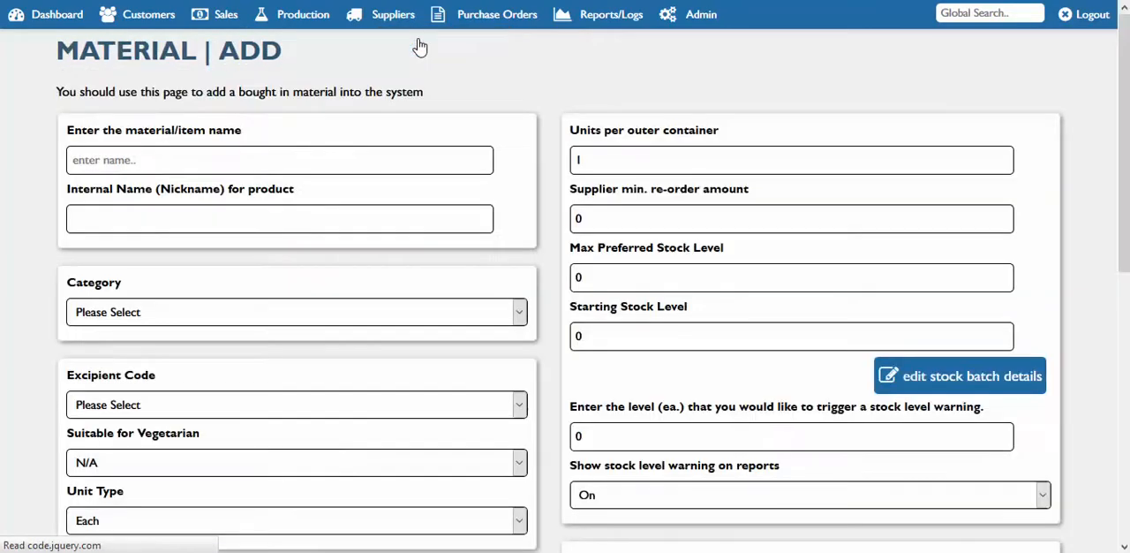
{"action": "mouse_move", "coordinate": [1123, 192]}
{"action": "left_mouse_down"}
{"action": "mouse_move", "coordinate": [1124, 235]}
{"action": "mouse_move", "coordinate": [1123, 187]}
{"action": "left_mouse_up"}
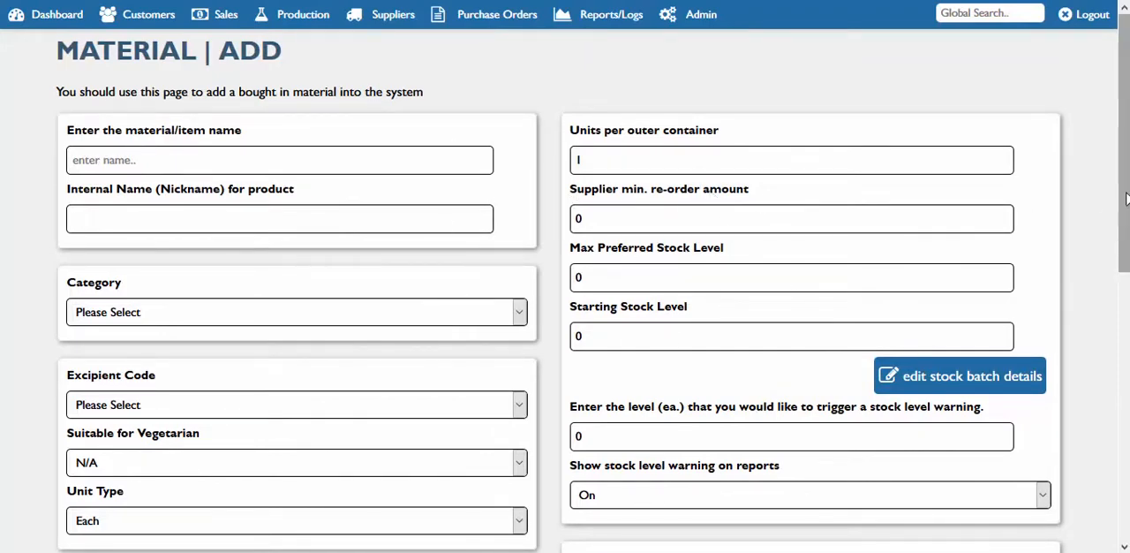
{"action": "left_click_drag", "start_coordinate": [1125, 196], "coordinate": [1126, 276]}
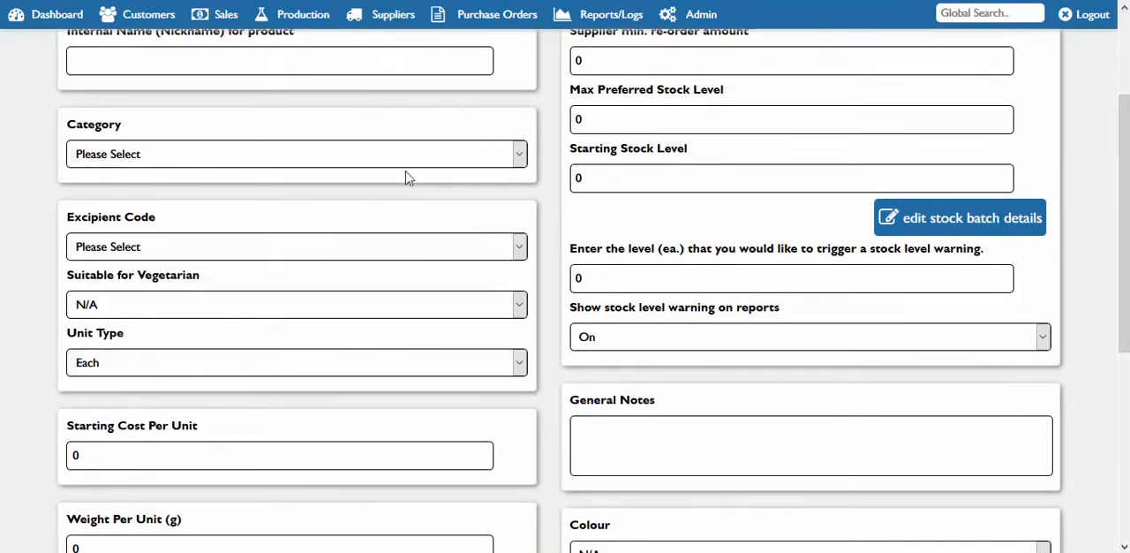
Set the new material's category to Ingredients and examine the ingredient-specific fields, including Purity %
{"action": "left_click", "coordinate": [476, 165]}
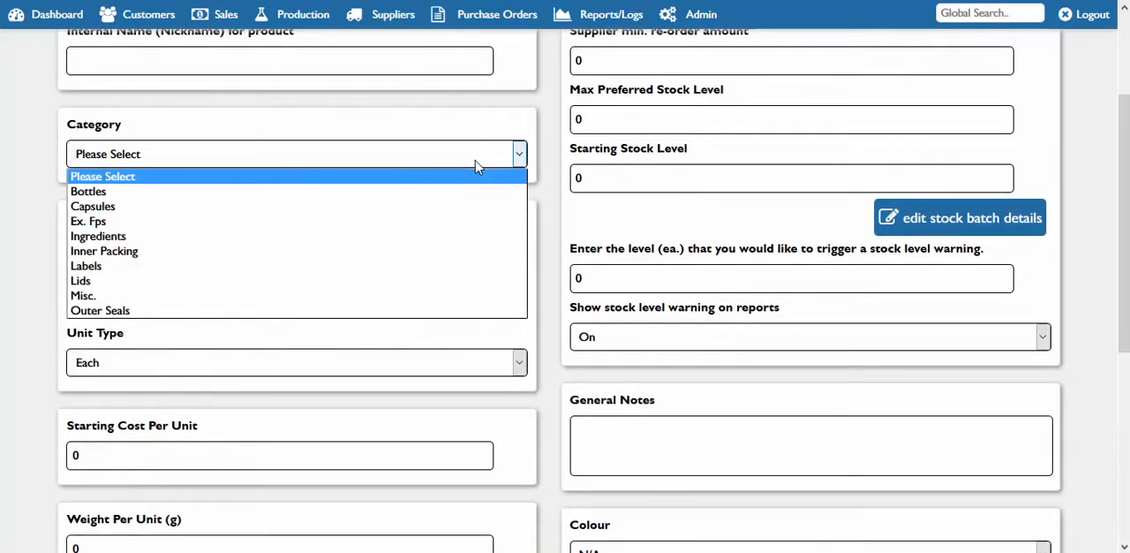
{"action": "left_click", "coordinate": [402, 236]}
{"action": "scroll", "coordinate": [1118, 203], "scroll_direction": "down", "scroll_amount": 1}
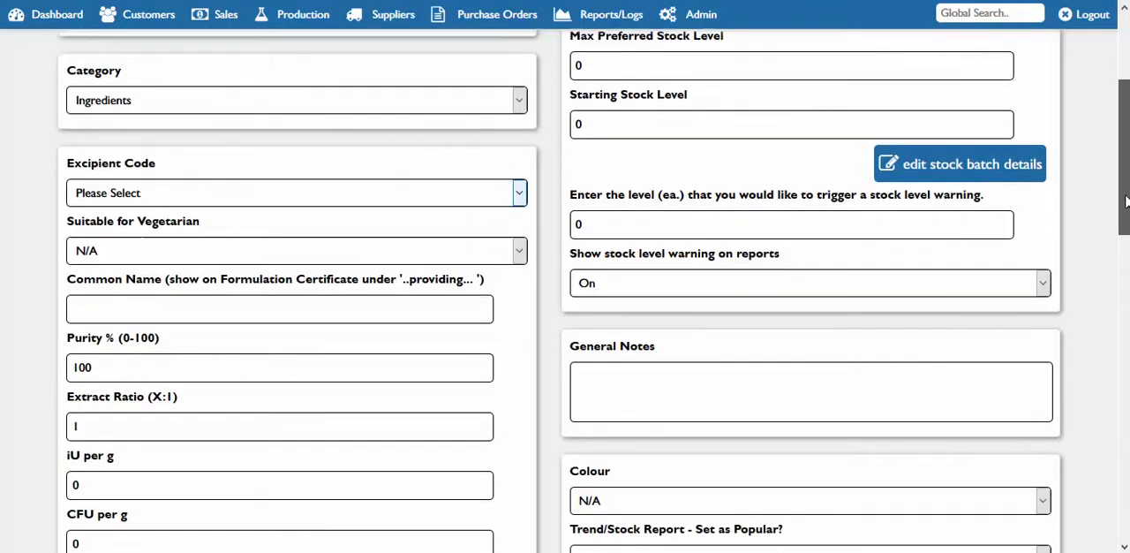
{"action": "scroll", "coordinate": [1125, 201], "scroll_direction": "down", "scroll_amount": 2}
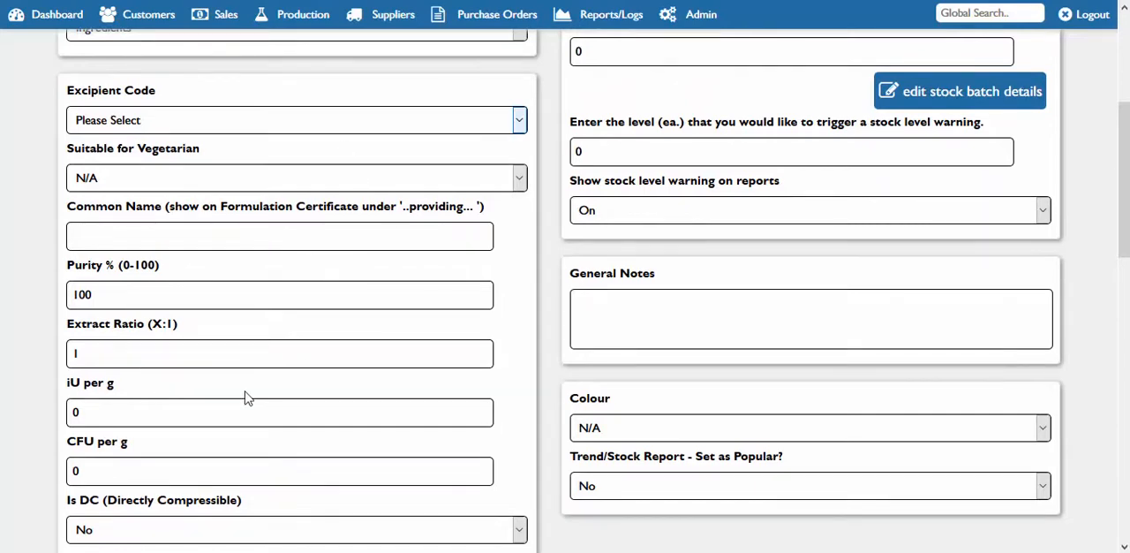
{"action": "scroll", "coordinate": [1122, 195], "scroll_direction": "down", "scroll_amount": 1}
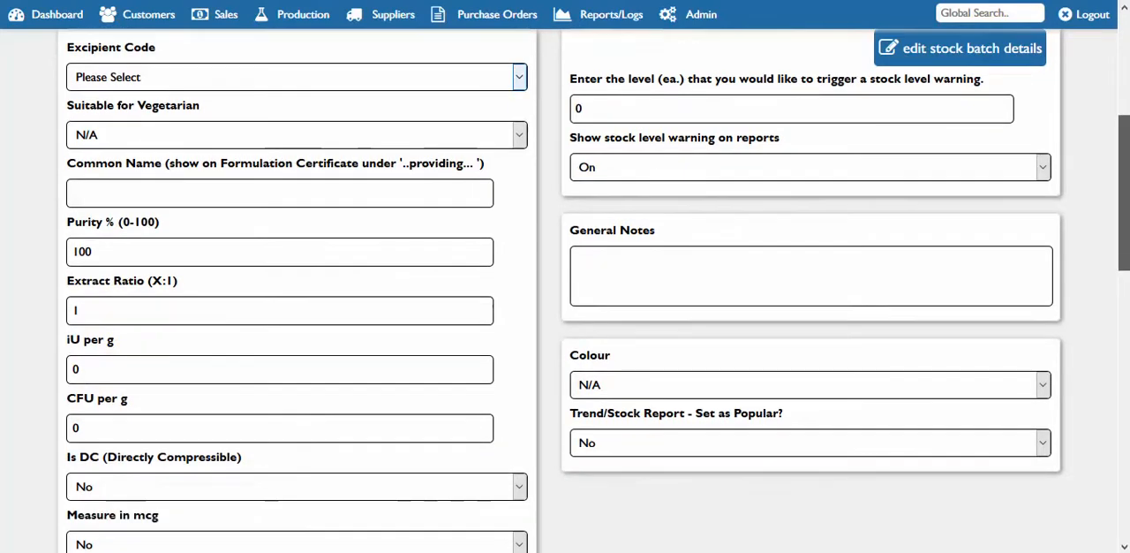
{"action": "scroll", "coordinate": [1123, 194], "scroll_direction": "down", "scroll_amount": 2}
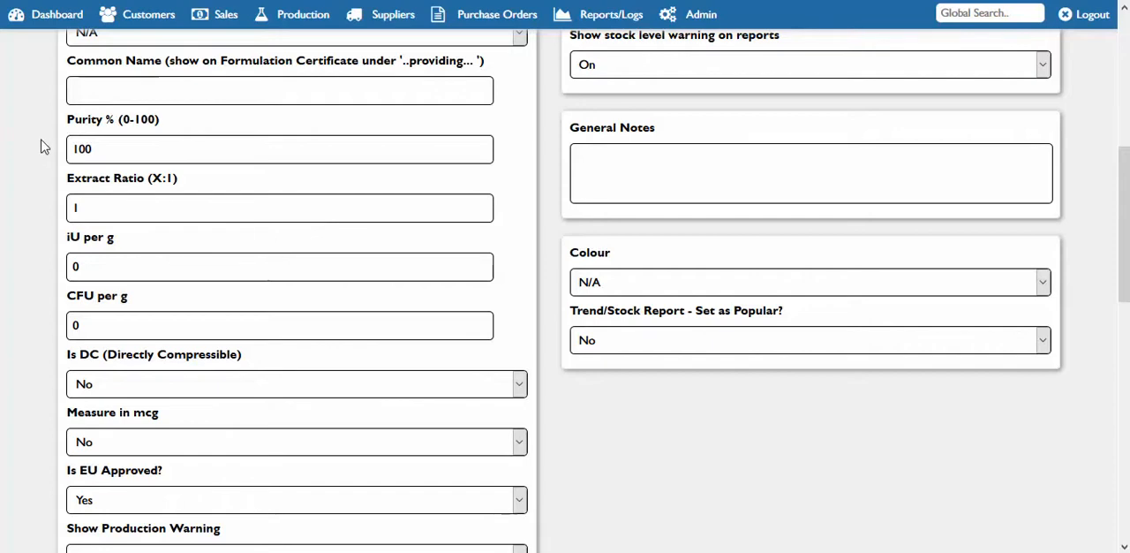
{"action": "left_click_drag", "start_coordinate": [108, 151], "coordinate": [72, 150]}
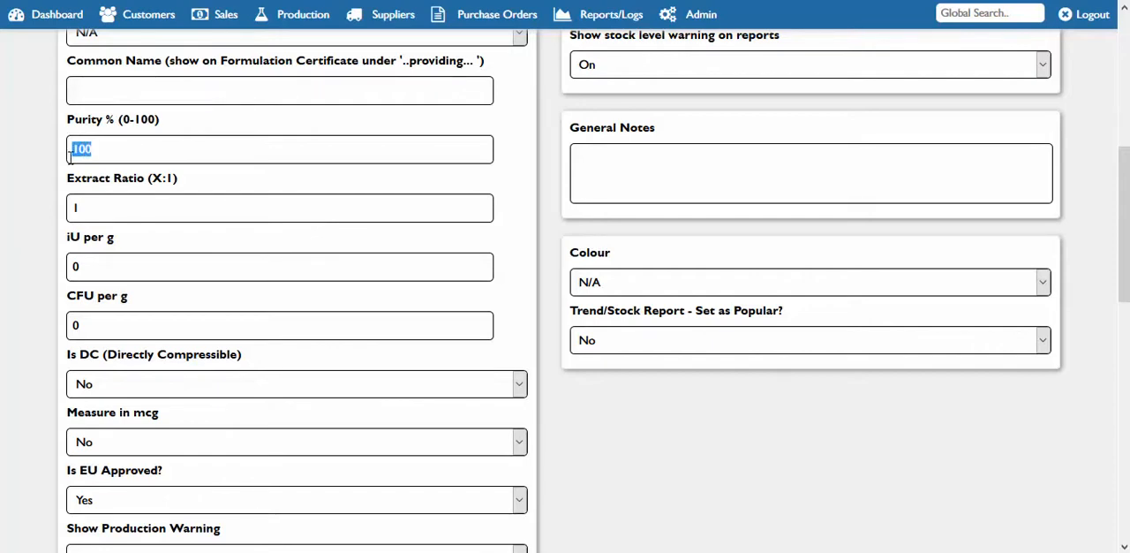
{"action": "left_click", "coordinate": [128, 154]}
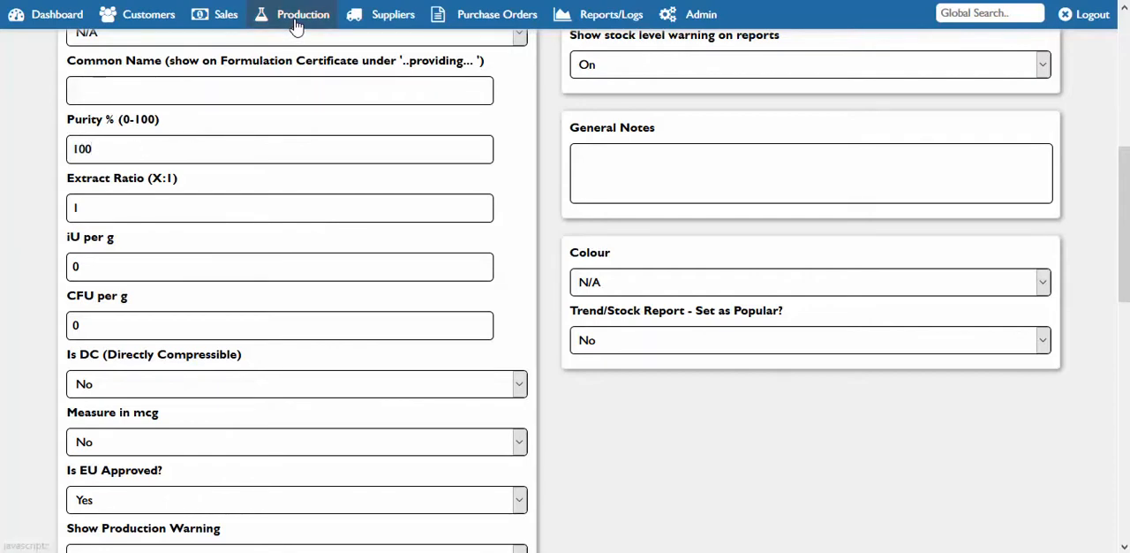
Review the rest of the material form, from extract ratio and allergens to unit cost, exclusive customer and initial supplier
{"action": "mouse_move", "coordinate": [291, 16]}
{"action": "mouse_move", "coordinate": [291, 71]}
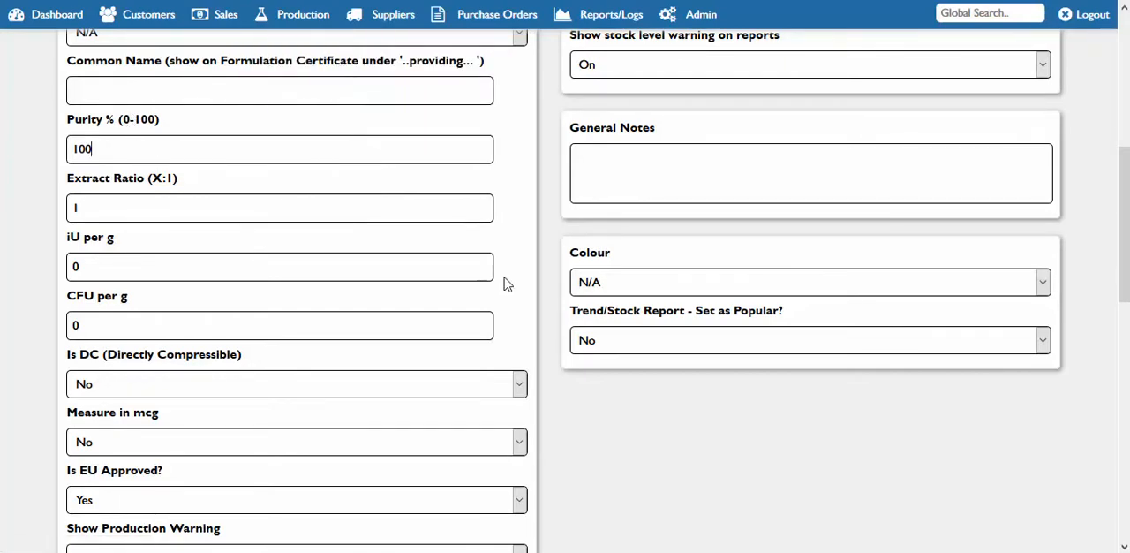
{"action": "mouse_move", "coordinate": [1123, 265]}
{"action": "left_mouse_down"}
{"action": "mouse_move", "coordinate": [1123, 296]}
{"action": "mouse_move", "coordinate": [1127, 250]}
{"action": "left_mouse_up"}
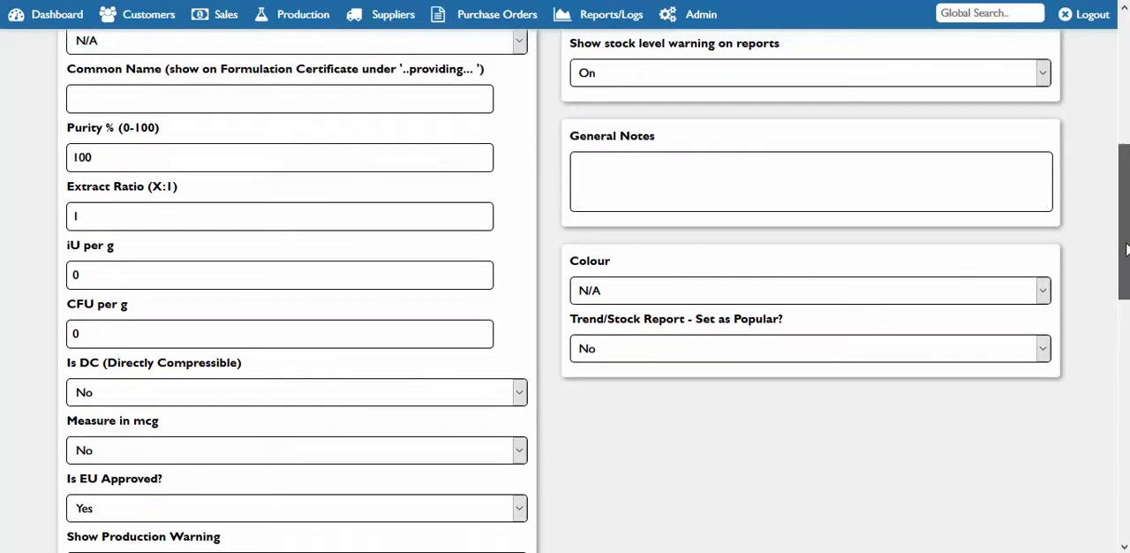
{"action": "scroll", "coordinate": [1127, 250], "scroll_direction": "down", "scroll_amount": 1}
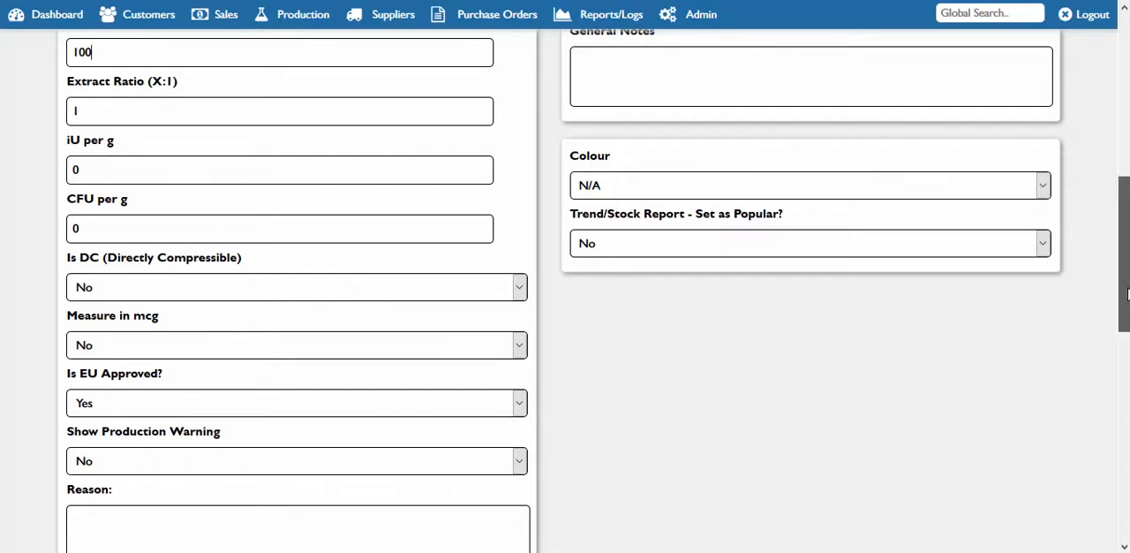
{"action": "scroll", "coordinate": [1127, 293], "scroll_direction": "down", "scroll_amount": 2}
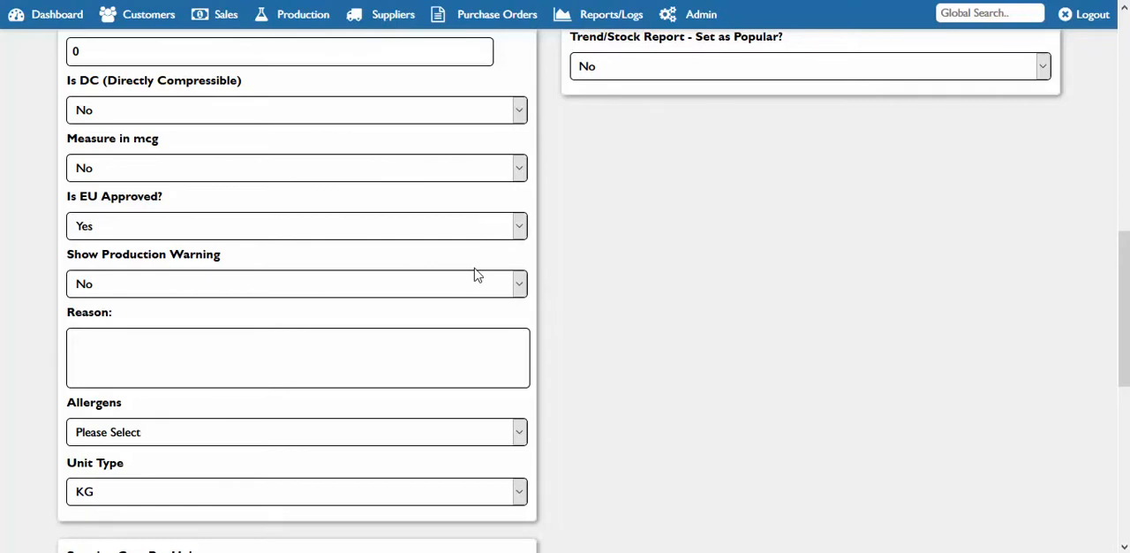
{"action": "left_click_drag", "start_coordinate": [1125, 366], "coordinate": [1126, 452]}
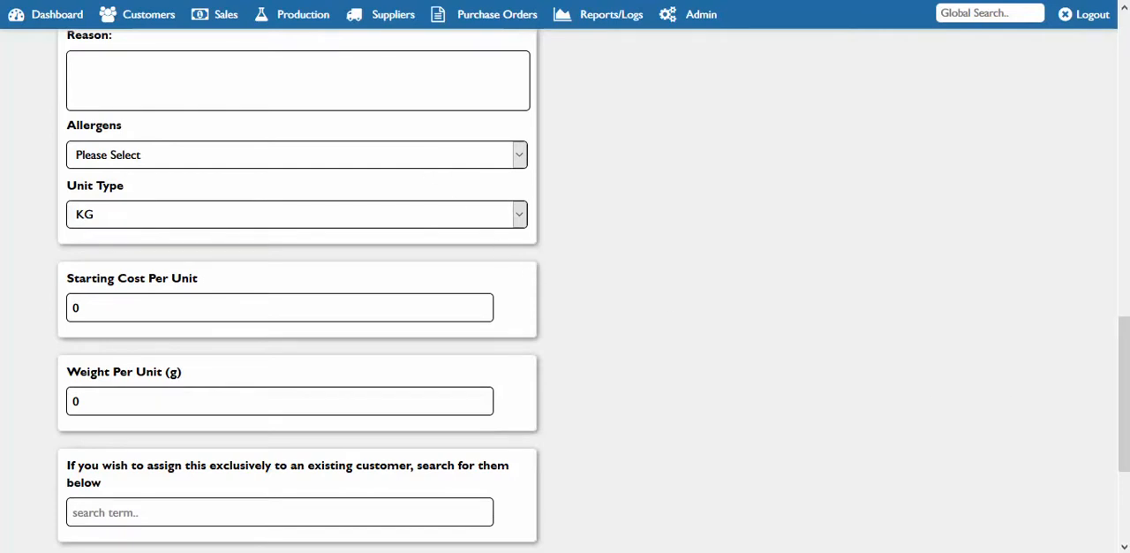
{"action": "left_click_drag", "start_coordinate": [1127, 428], "coordinate": [1127, 468]}
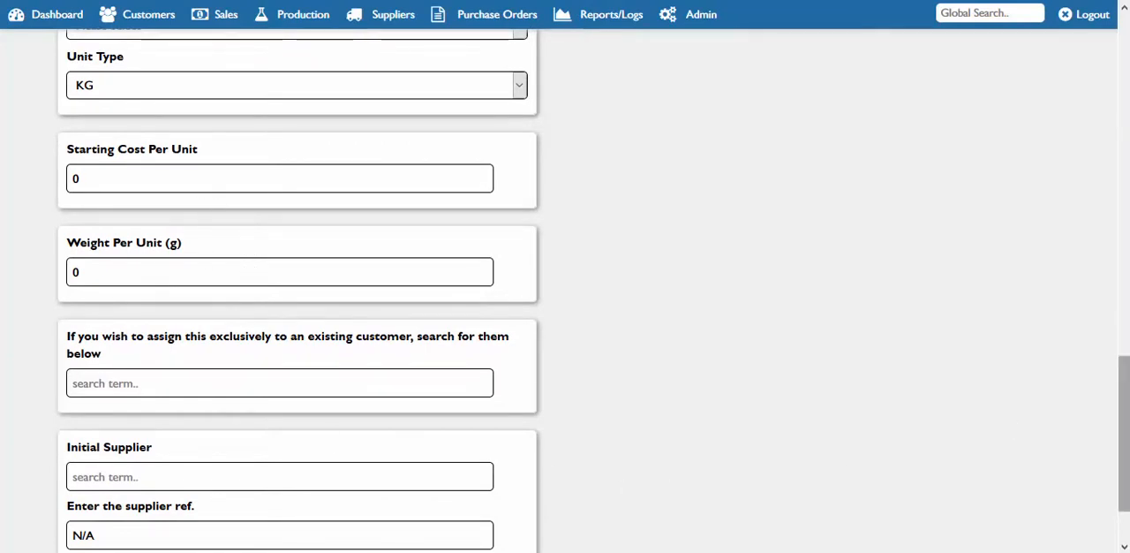
{"action": "left_click_drag", "start_coordinate": [1124, 433], "coordinate": [1124, 461]}
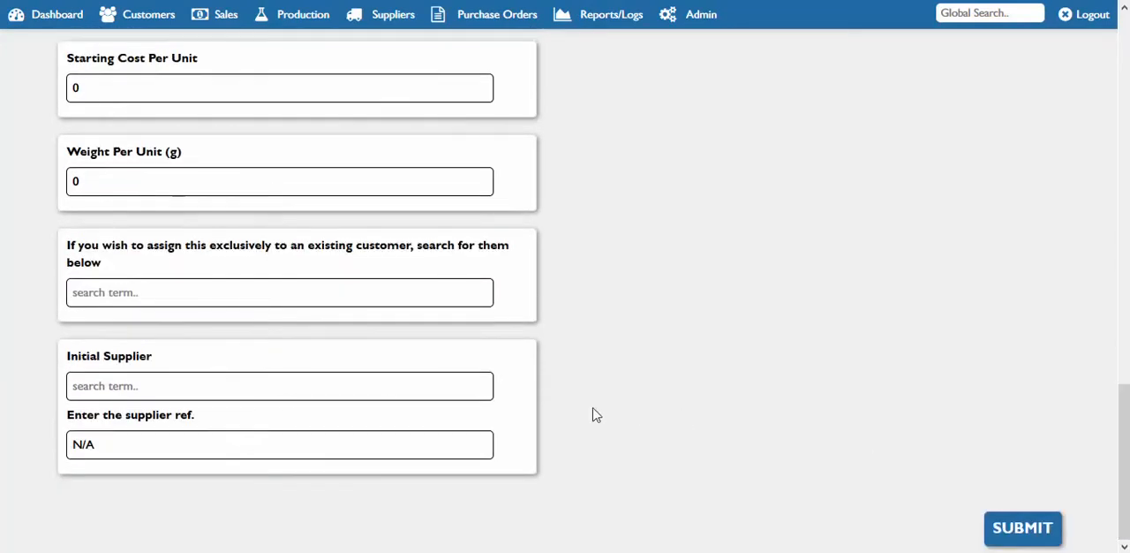
{"action": "left_click_drag", "start_coordinate": [1127, 502], "coordinate": [1126, 326]}
{"action": "left_click_drag", "start_coordinate": [1127, 270], "coordinate": [1125, 304]}
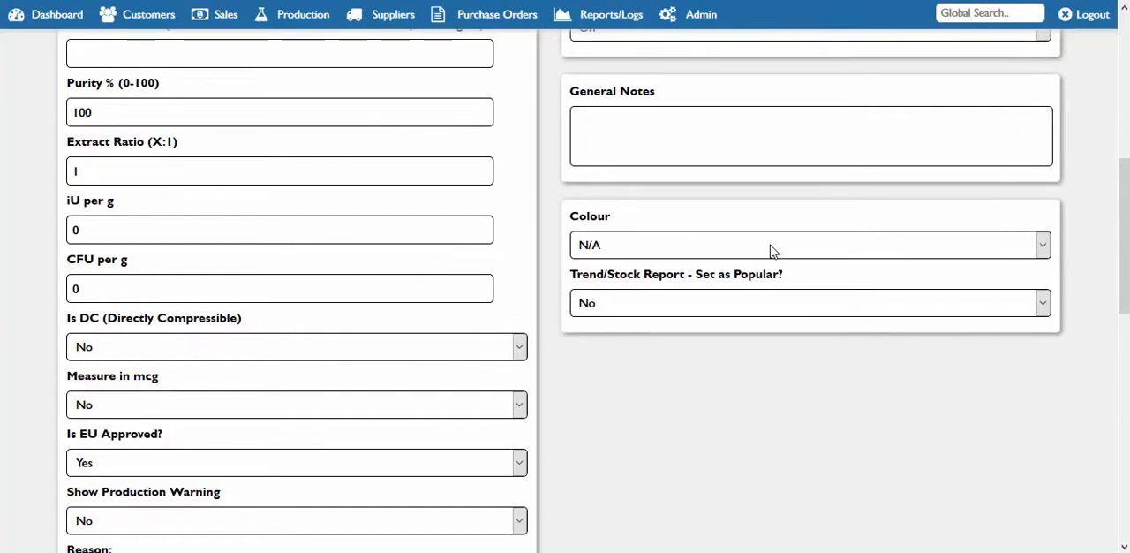
Find the existing materials and open the record of Demo Ingredient 1 (RM:0001)
{"action": "left_click", "coordinate": [294, 18]}
{"action": "mouse_move", "coordinate": [298, 45]}
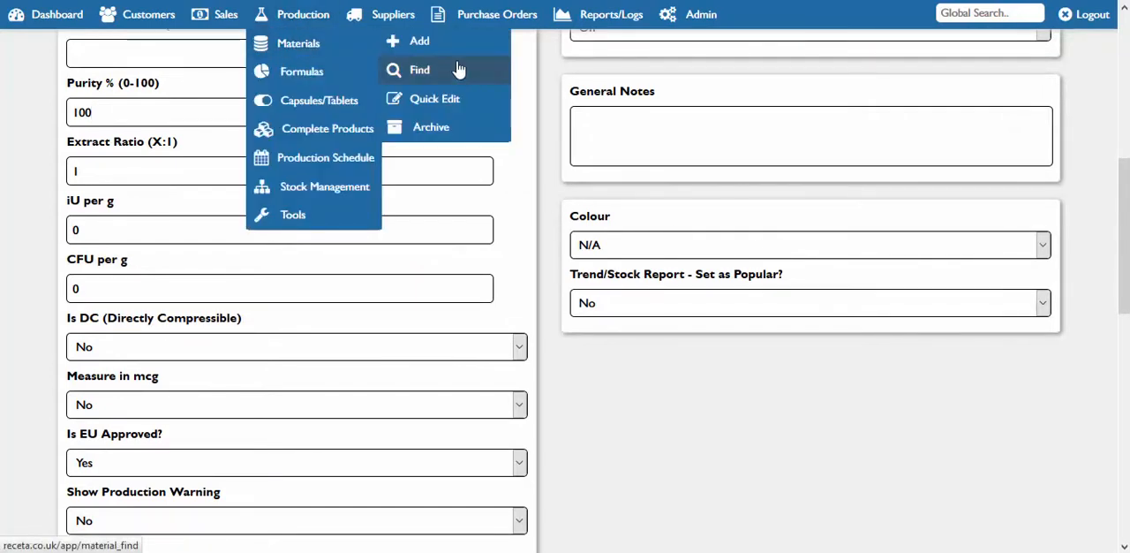
{"action": "left_click", "coordinate": [462, 72]}
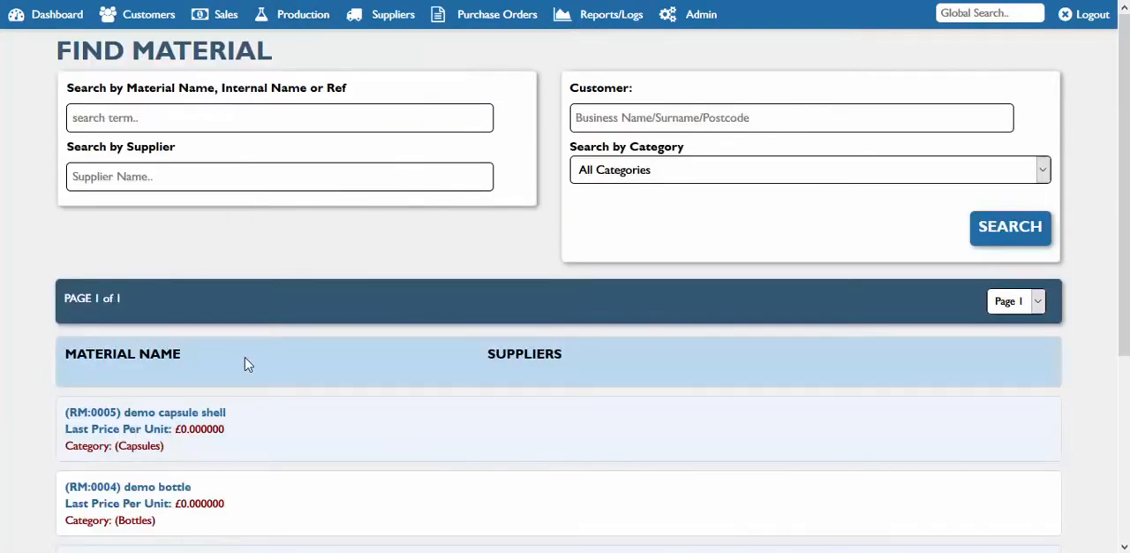
{"action": "left_click_drag", "start_coordinate": [1124, 269], "coordinate": [1124, 440]}
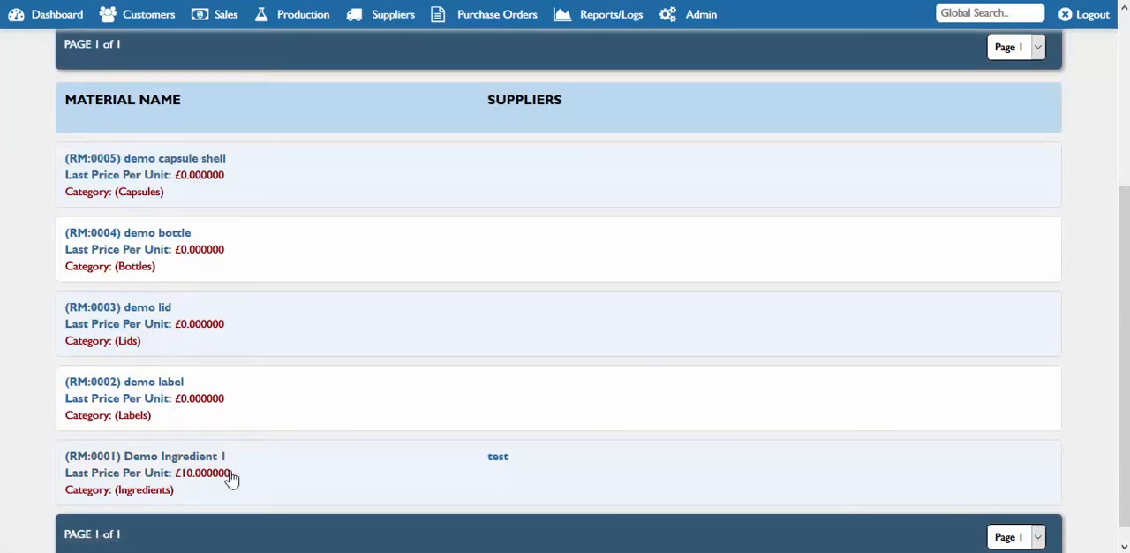
{"action": "left_click", "coordinate": [191, 459]}
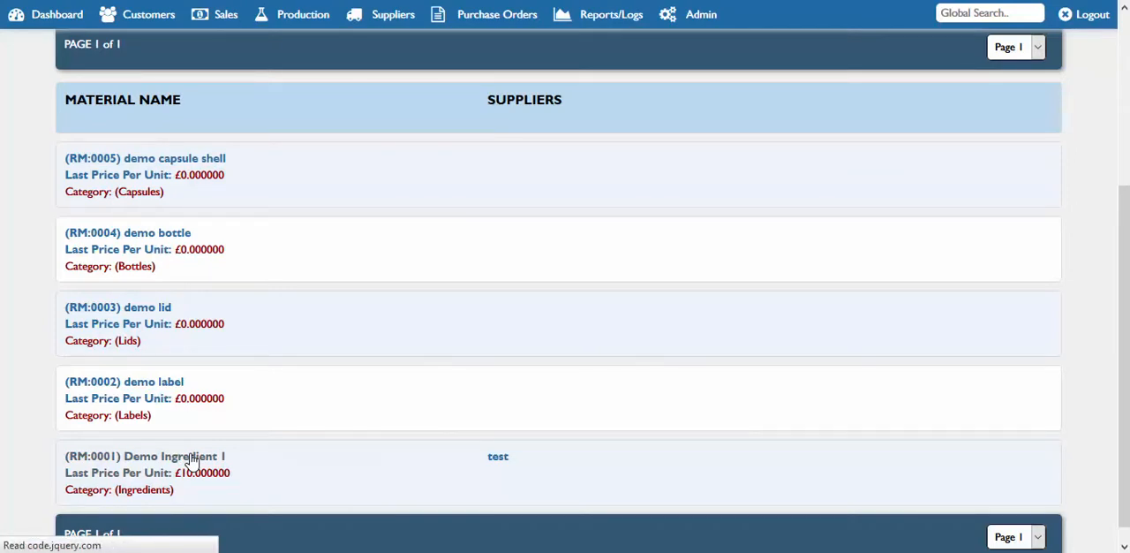
Review Demo Ingredient 1's details, including its allergens, cost per unit and the Stock Levels section
{"action": "scroll", "coordinate": [565, 291], "scroll_direction": "down", "scroll_amount": 1}
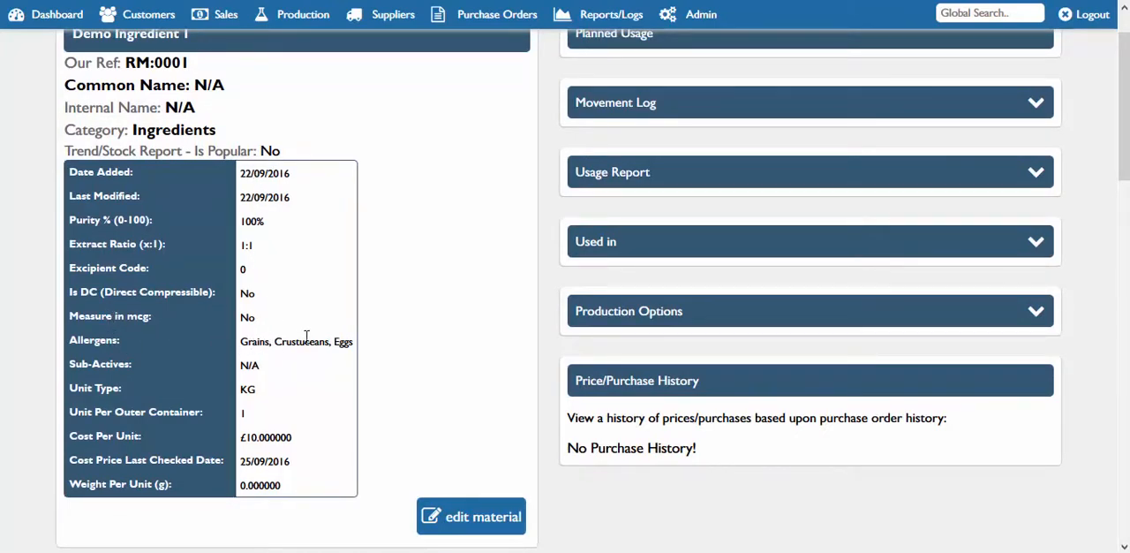
{"action": "left_click_drag", "start_coordinate": [319, 341], "coordinate": [269, 344]}
{"action": "left_click_drag", "start_coordinate": [293, 436], "coordinate": [261, 473]}
{"action": "left_click_drag", "start_coordinate": [1123, 151], "coordinate": [1123, 234]}
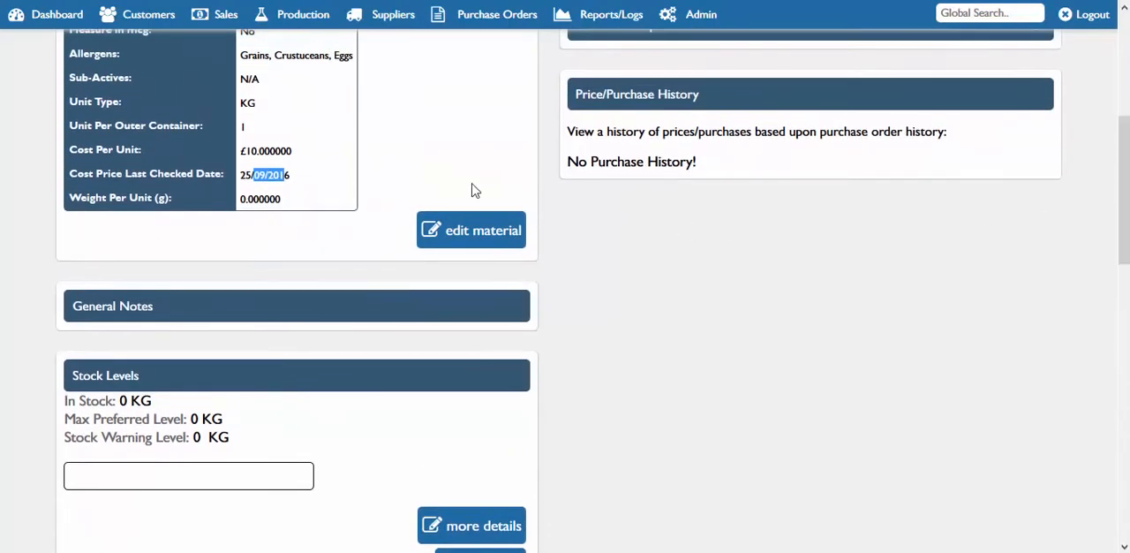
{"action": "left_click", "coordinate": [309, 176]}
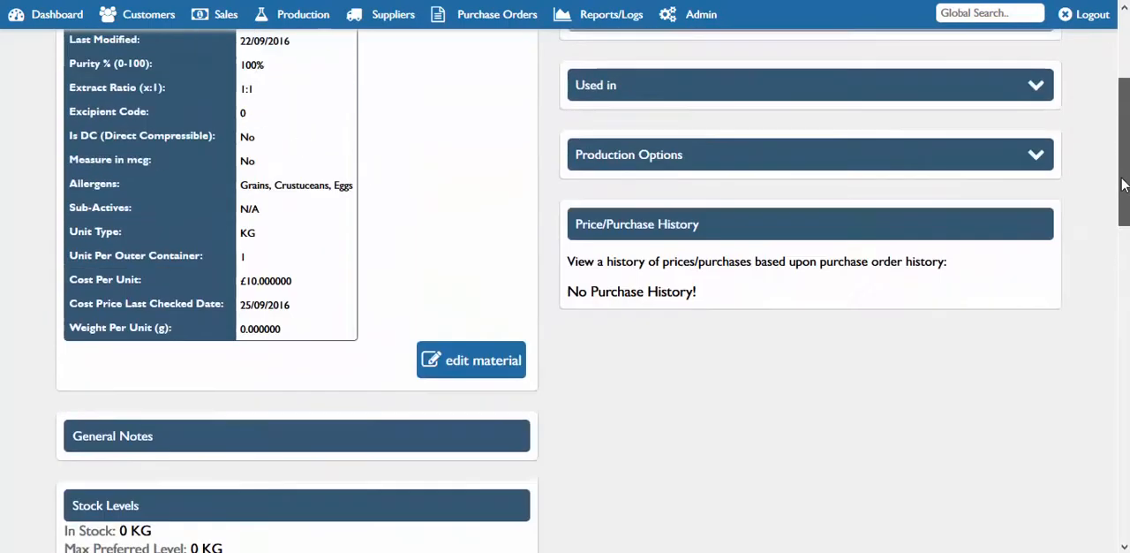
Return to the ingredient's details table and examine the Cost Price Last Checked Date beside its cost per unit
{"action": "left_click_drag", "start_coordinate": [1123, 234], "coordinate": [1123, 177]}
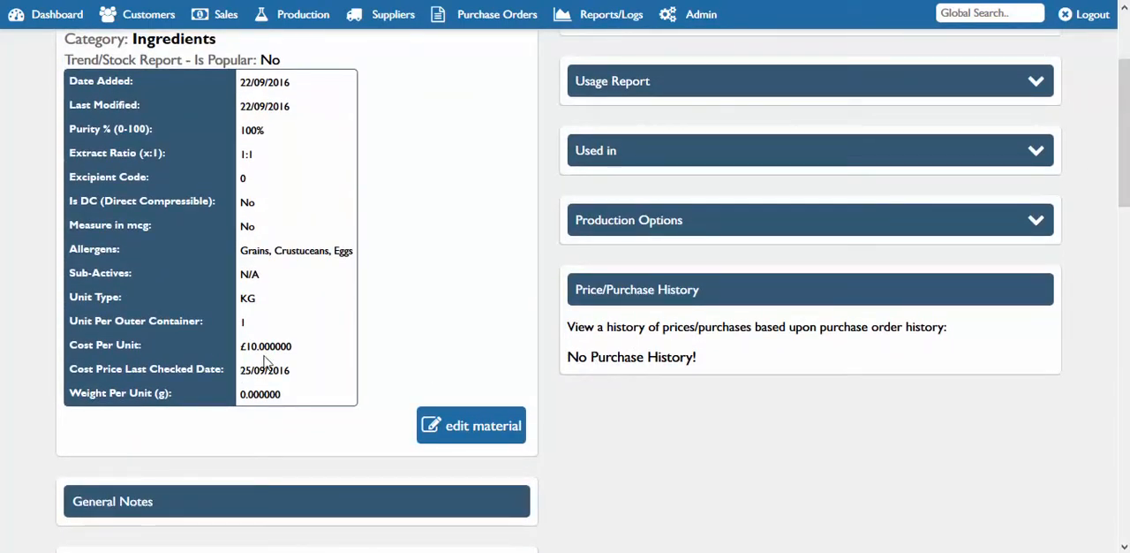
{"action": "left_click_drag", "start_coordinate": [294, 371], "coordinate": [253, 371]}
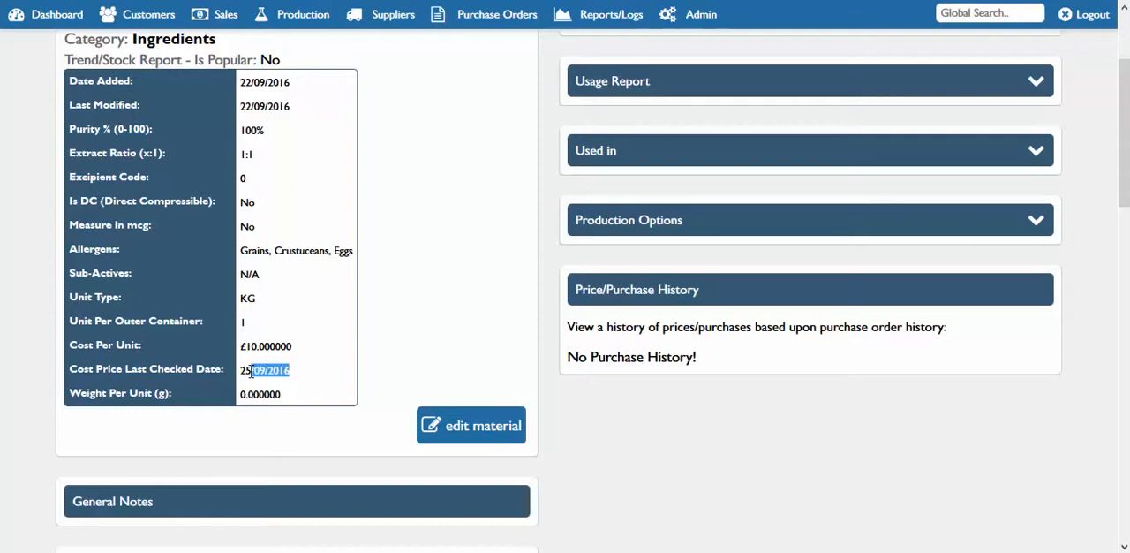
{"action": "left_click", "coordinate": [295, 386]}
{"action": "left_click_drag", "start_coordinate": [290, 372], "coordinate": [245, 372]}
{"action": "left_click", "coordinate": [277, 344]}
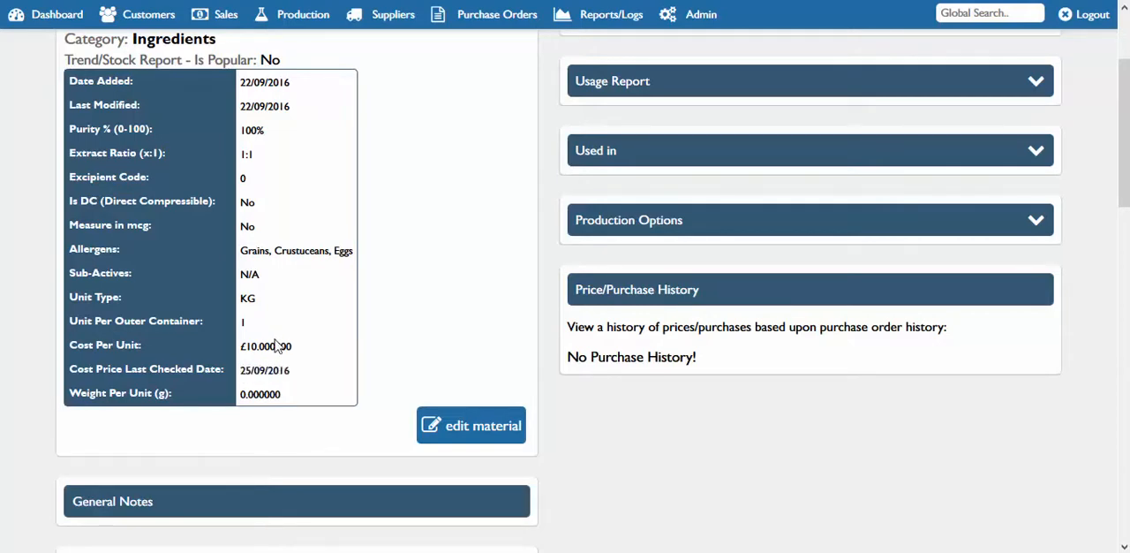
{"action": "left_click_drag", "start_coordinate": [278, 371], "coordinate": [247, 371]}
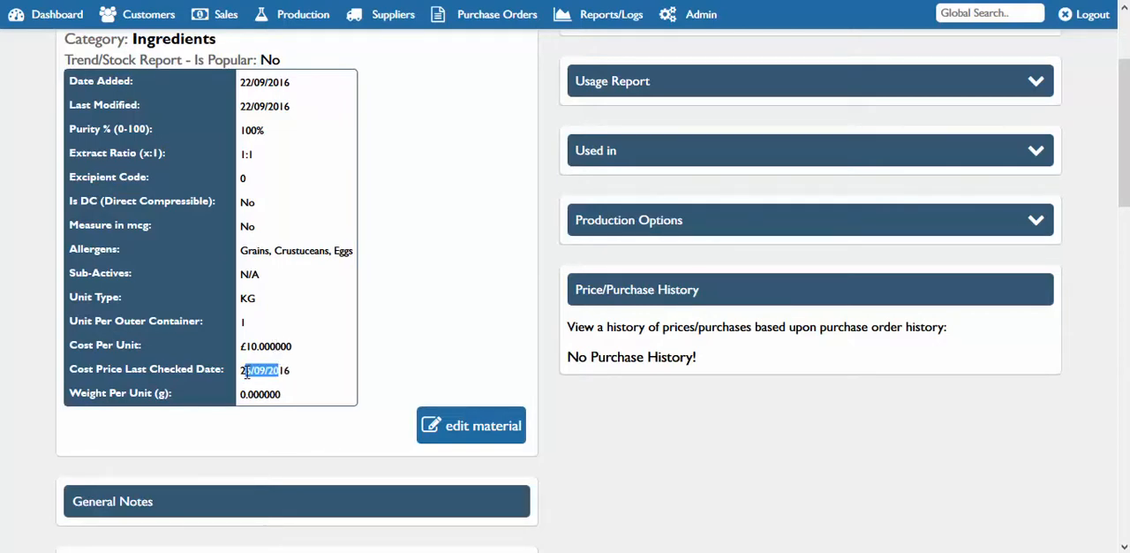
{"action": "left_click", "coordinate": [281, 369]}
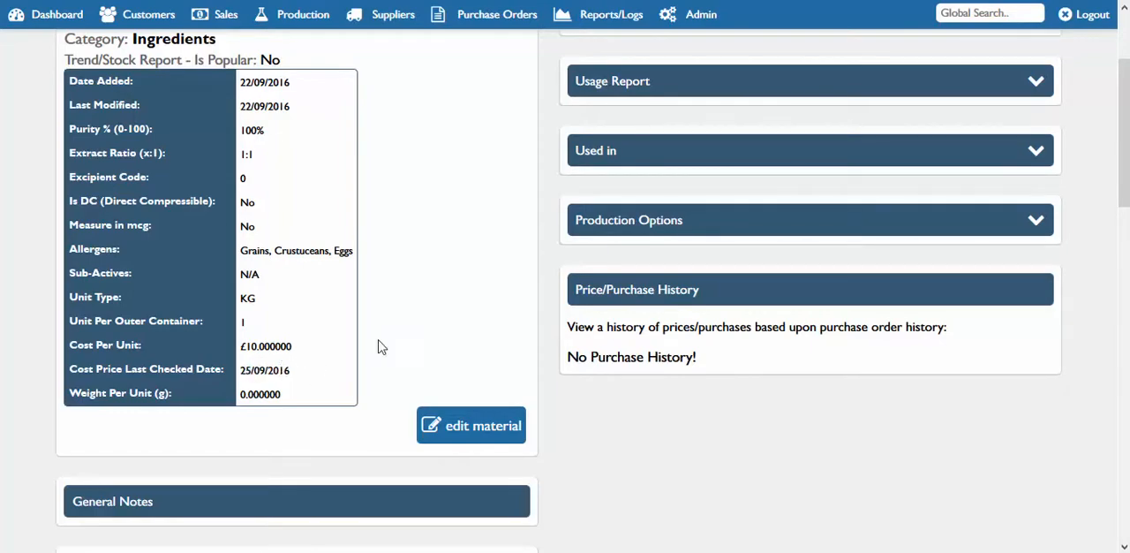
Examine the rest of Demo Ingredient 1's record, including its linked supplier, photo, MSDS documentation and alternative materials
{"action": "left_click_drag", "start_coordinate": [1123, 168], "coordinate": [1124, 436]}
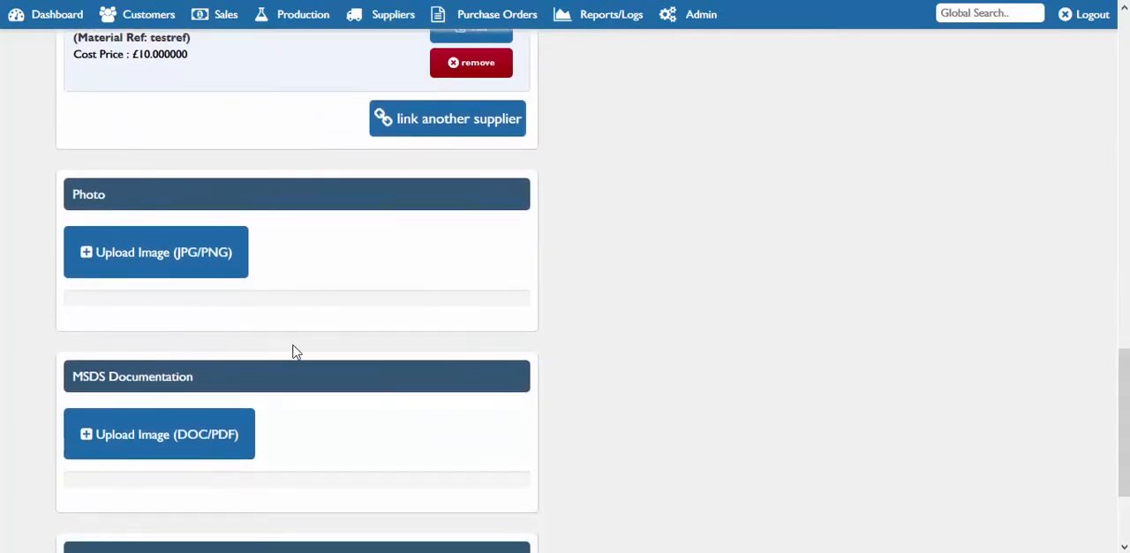
{"action": "left_click_drag", "start_coordinate": [1126, 453], "coordinate": [1124, 497]}
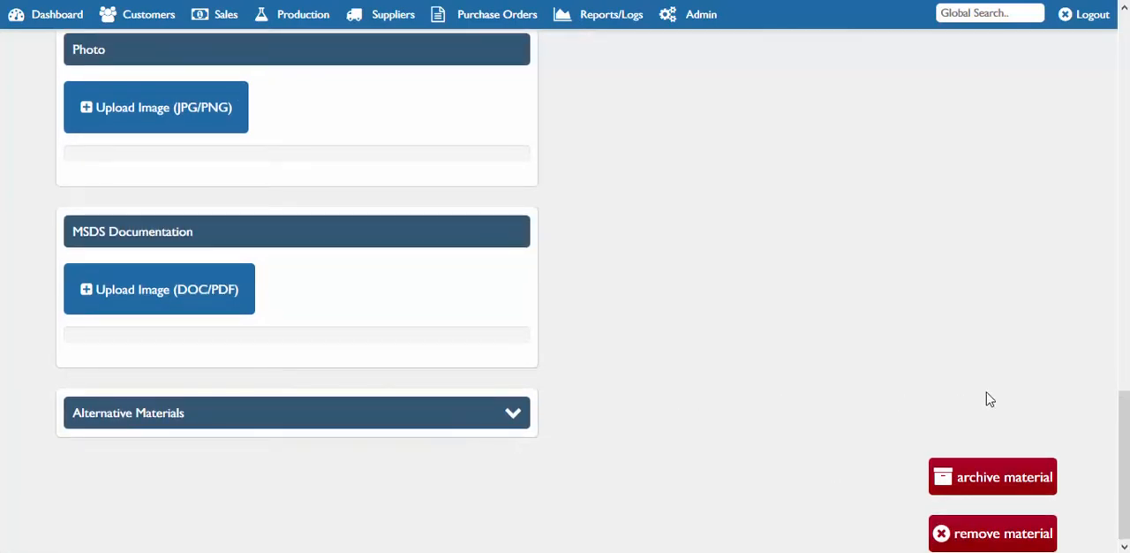
{"action": "left_click_drag", "start_coordinate": [1124, 459], "coordinate": [1124, 86]}
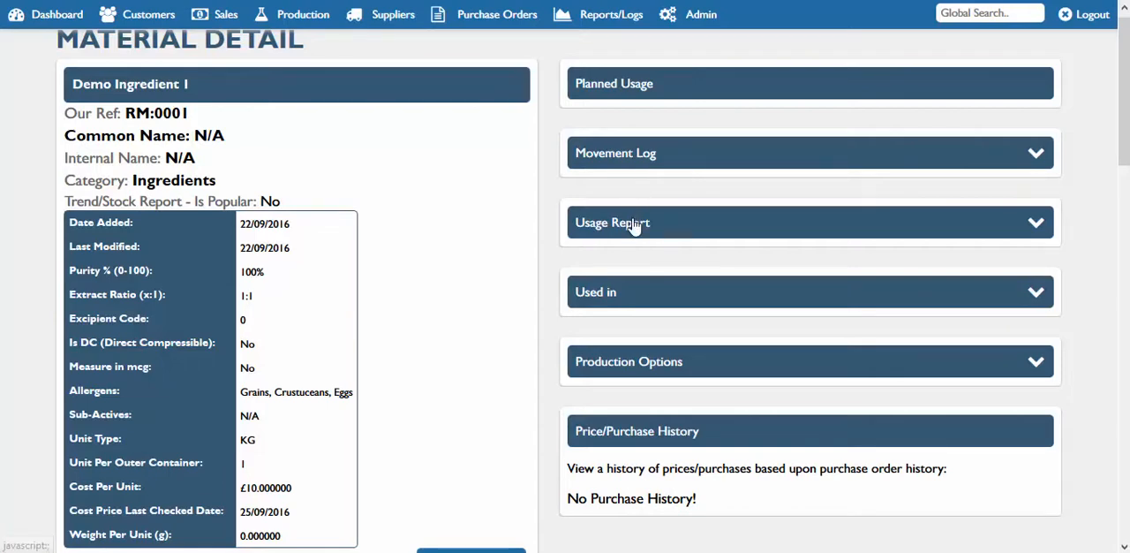
Check which formulas Demo Ingredient 1 is used in and examine its price/purchase history
{"action": "left_click", "coordinate": [630, 299]}
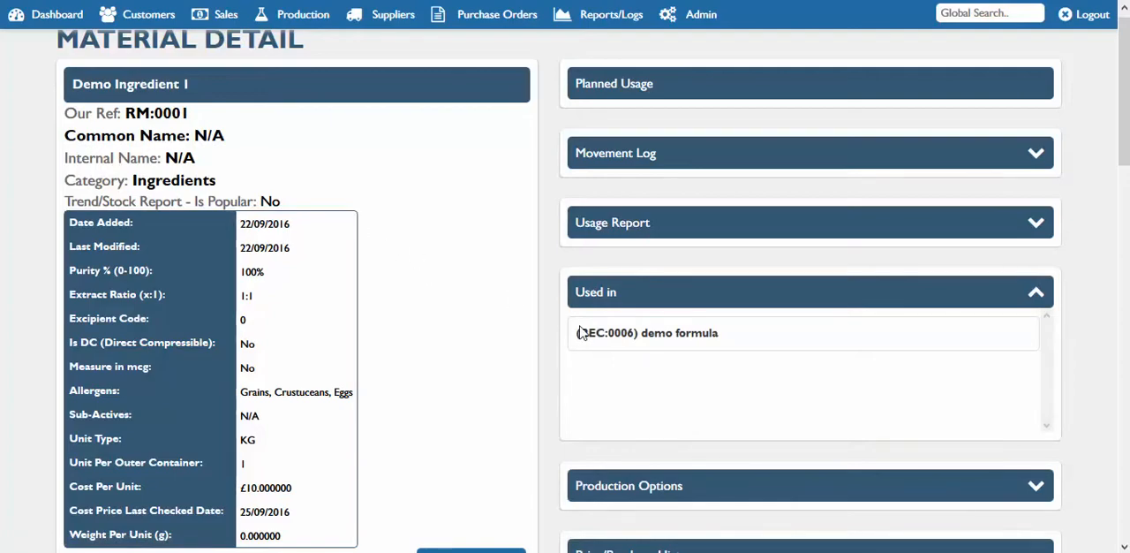
{"action": "left_click", "coordinate": [703, 303]}
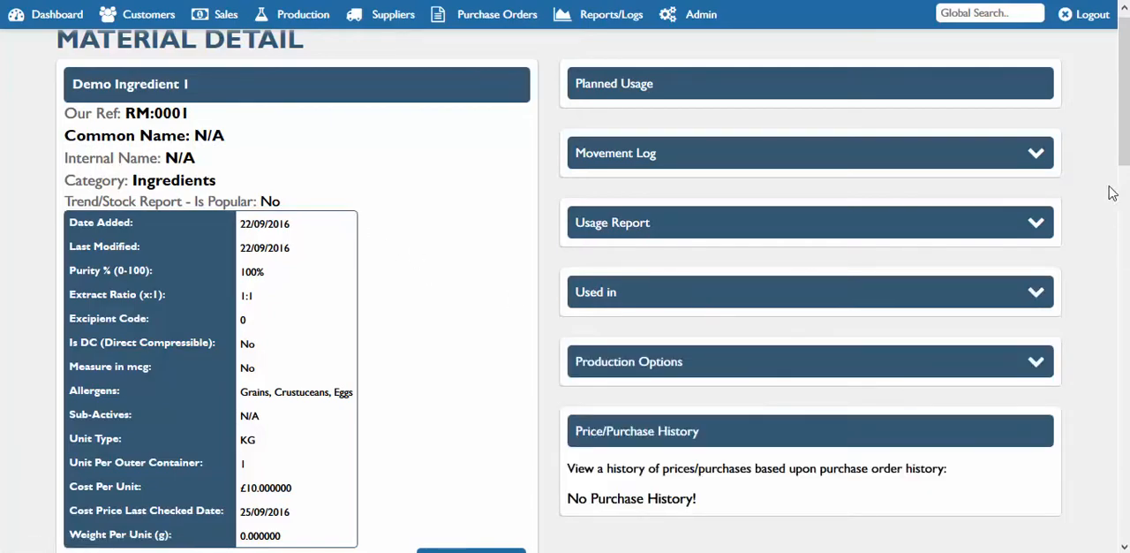
{"action": "left_click_drag", "start_coordinate": [1125, 168], "coordinate": [1128, 220]}
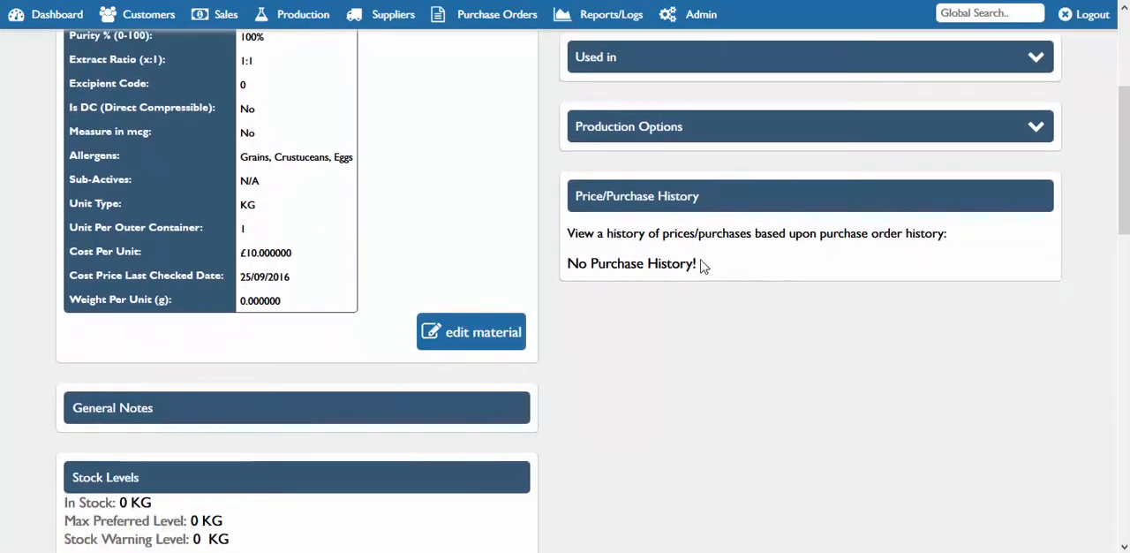
{"action": "left_click_drag", "start_coordinate": [697, 263], "coordinate": [642, 263]}
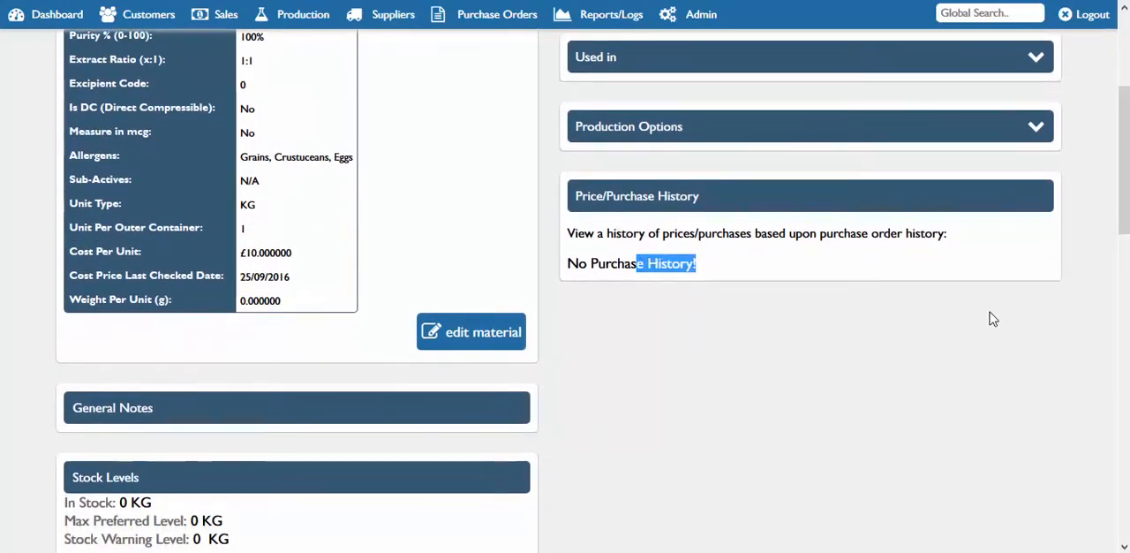
{"action": "scroll", "coordinate": [1121, 159], "scroll_direction": "up", "scroll_amount": 2}
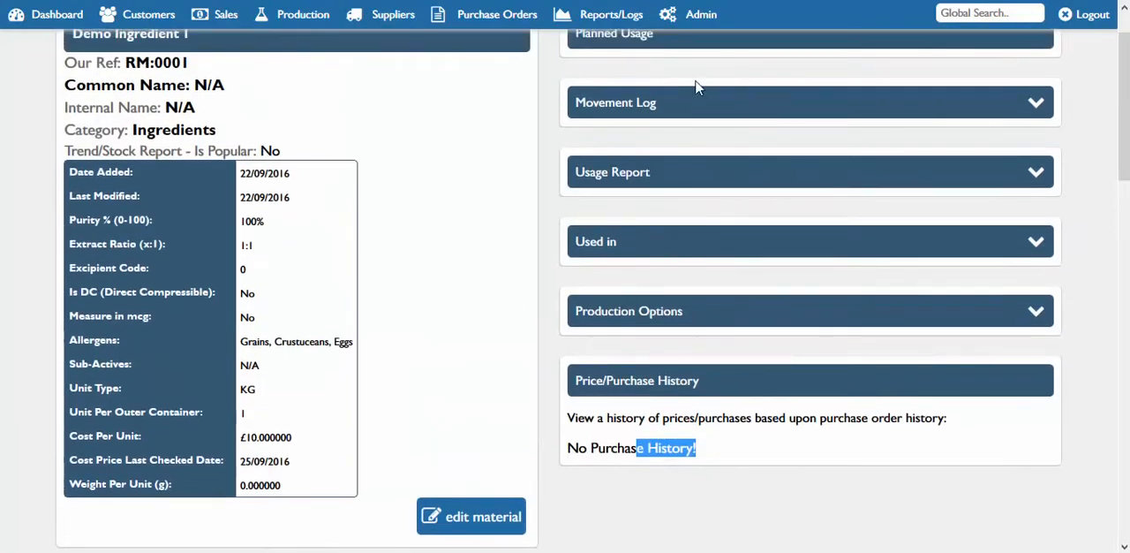
Start adding a new production formula and name it "tf"
{"action": "left_click", "coordinate": [300, 14]}
{"action": "mouse_move", "coordinate": [300, 74]}
{"action": "left_click", "coordinate": [426, 69]}
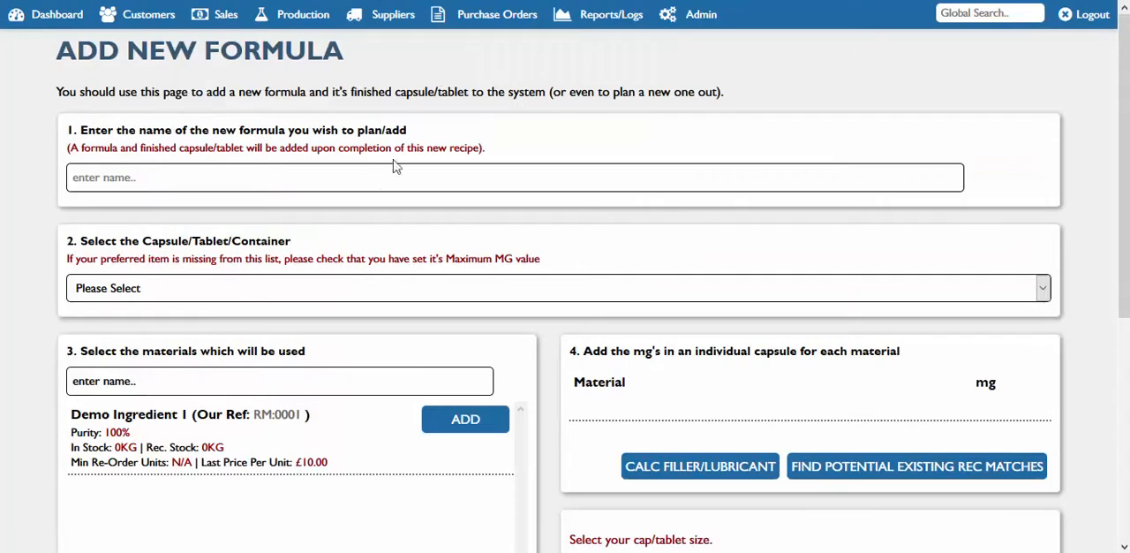
{"action": "left_click", "coordinate": [796, 183]}
{"action": "type", "text": "d"}
Set the formula's container type to Capsule and enter "demo capsule shell" as the capsule
{"action": "left_click", "coordinate": [287, 295]}
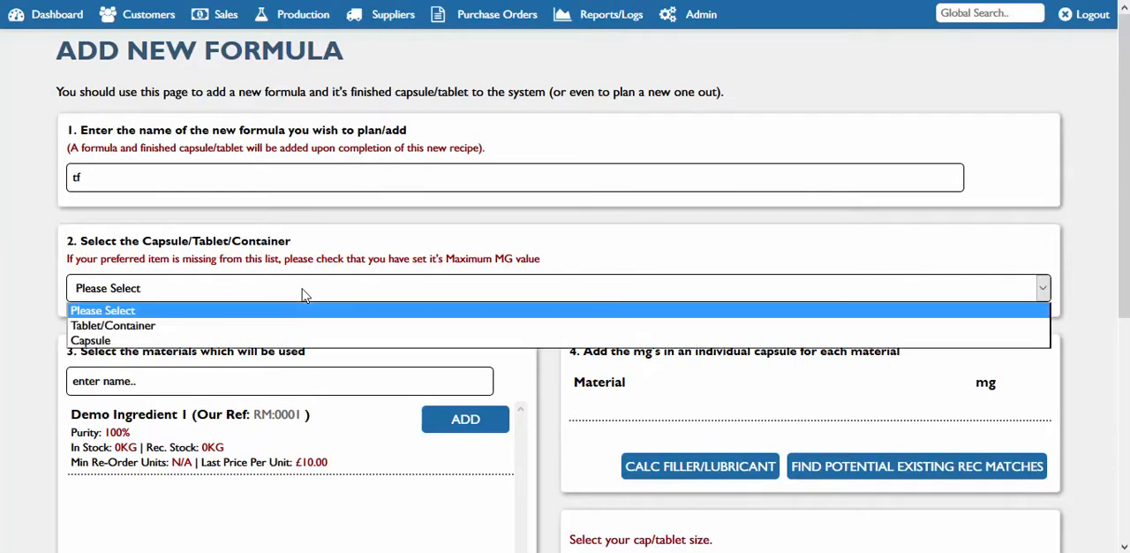
{"action": "left_click", "coordinate": [240, 340]}
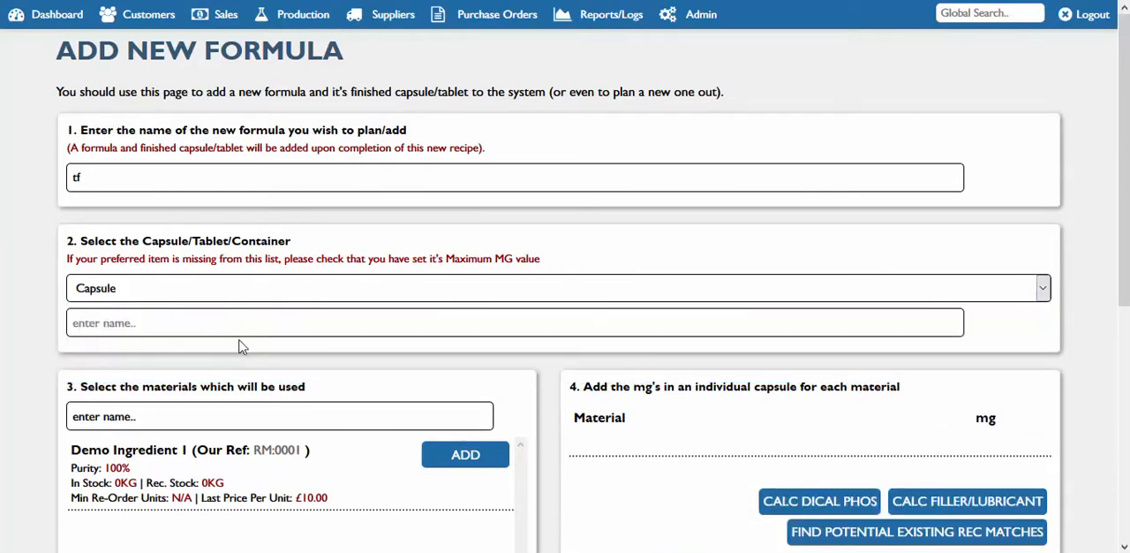
{"action": "left_click", "coordinate": [126, 325]}
{"action": "type", "text": "demo capsule shell"}
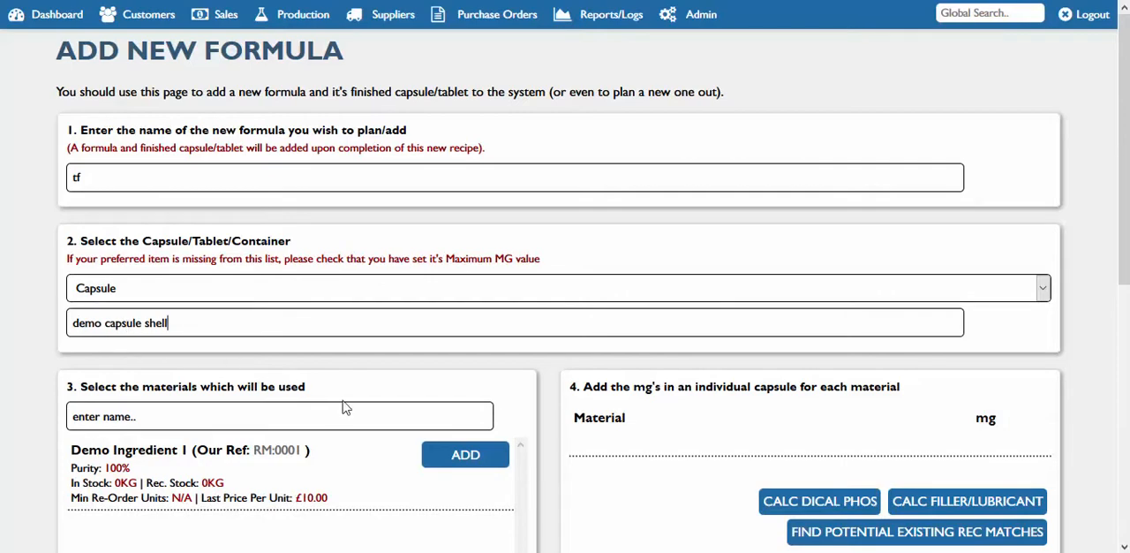
Add Demo Ingredient 1 to the formula with an active amount of 100 mg per capsule
{"action": "scroll", "coordinate": [1122, 221], "scroll_direction": "down", "scroll_amount": 3}
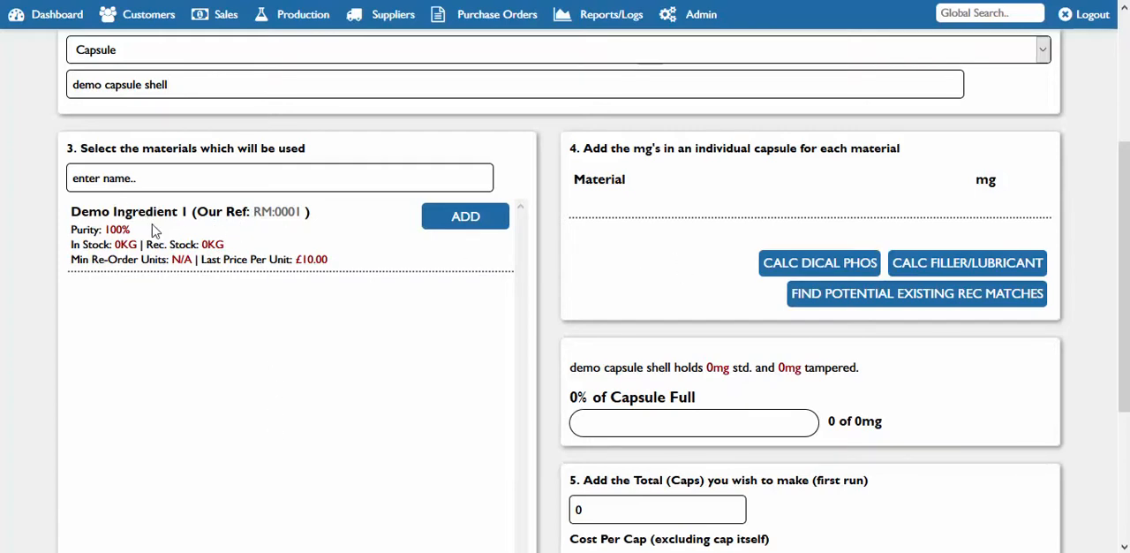
{"action": "left_click", "coordinate": [457, 219]}
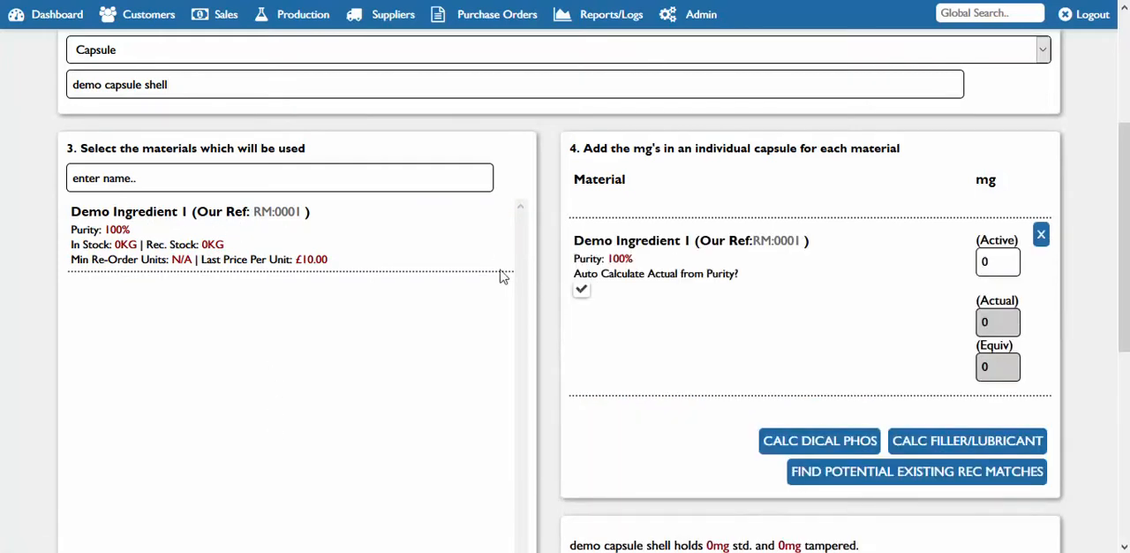
{"action": "left_click", "coordinate": [157, 179]}
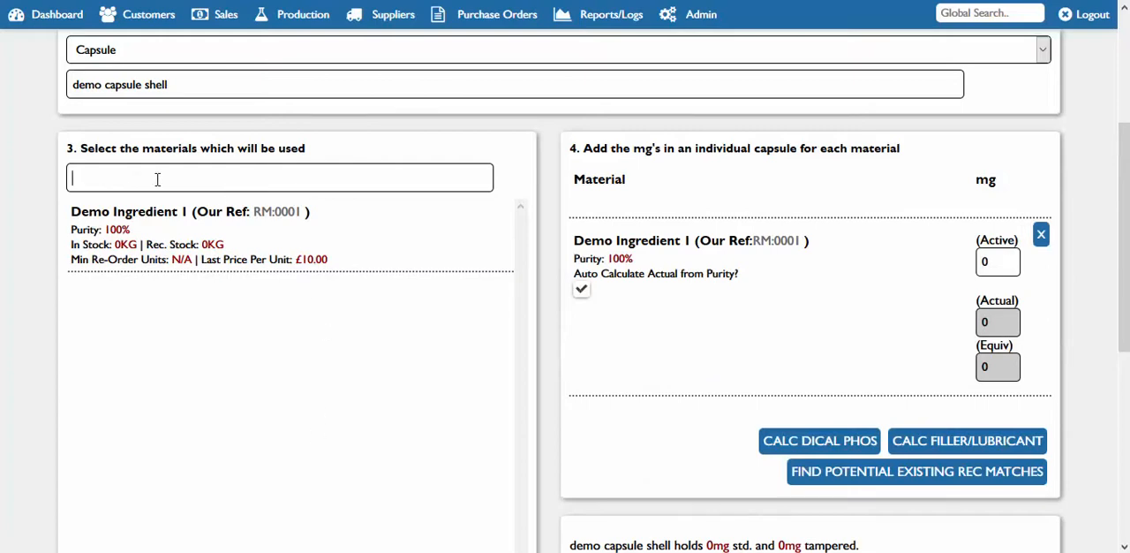
{"action": "scroll", "coordinate": [466, 320], "scroll_direction": "down", "scroll_amount": 1}
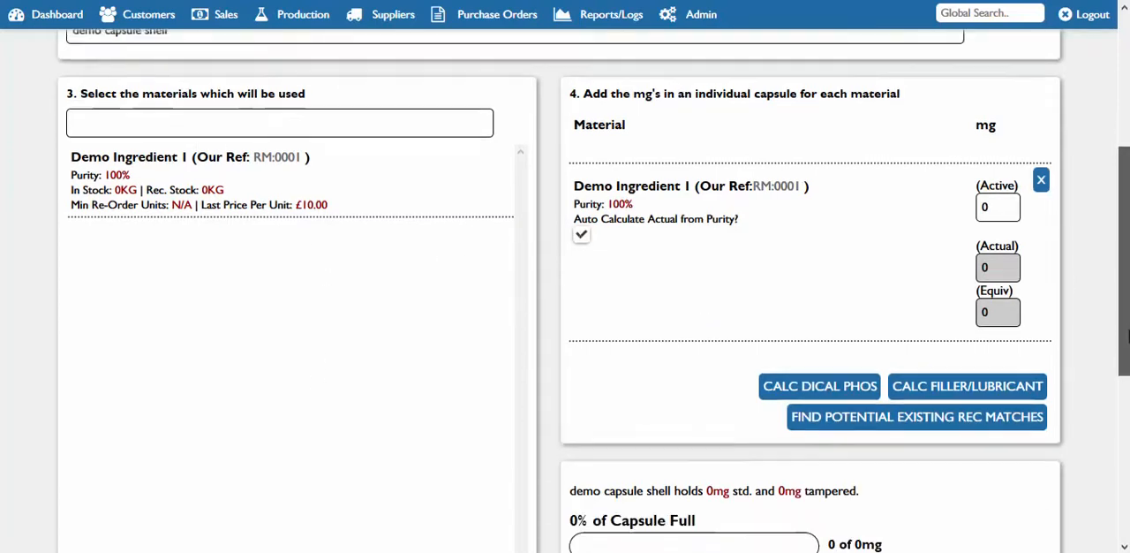
{"action": "left_click", "coordinate": [997, 180]}
{"action": "type", "text": "100"}
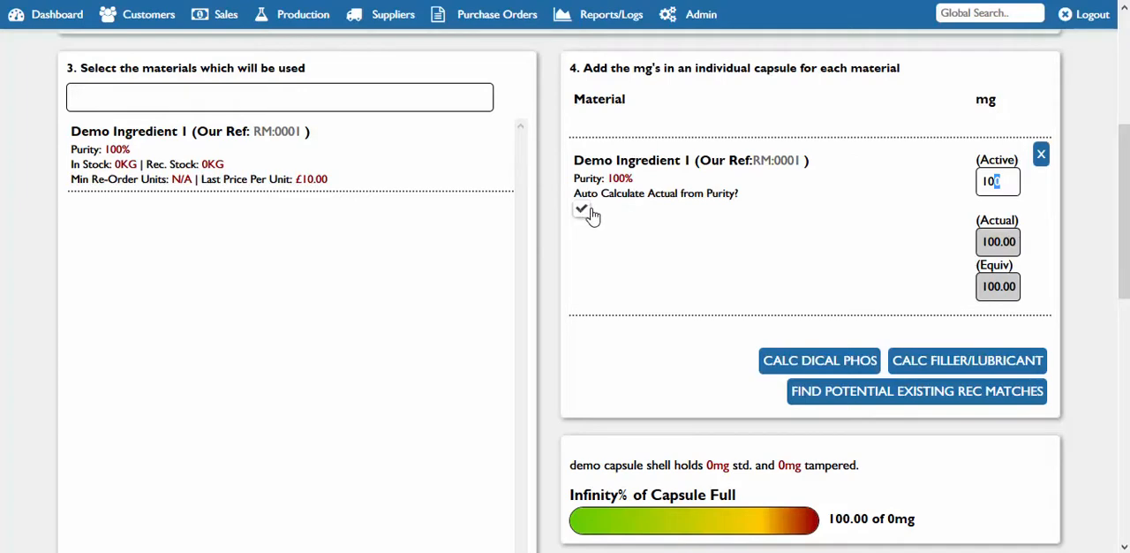
Examine the added ingredient's purity, the filler/lubricant calculation options and the capsule fill indicator
{"action": "left_click_drag", "start_coordinate": [633, 183], "coordinate": [611, 179]}
{"action": "scroll", "coordinate": [1123, 291], "scroll_direction": "down", "scroll_amount": 1}
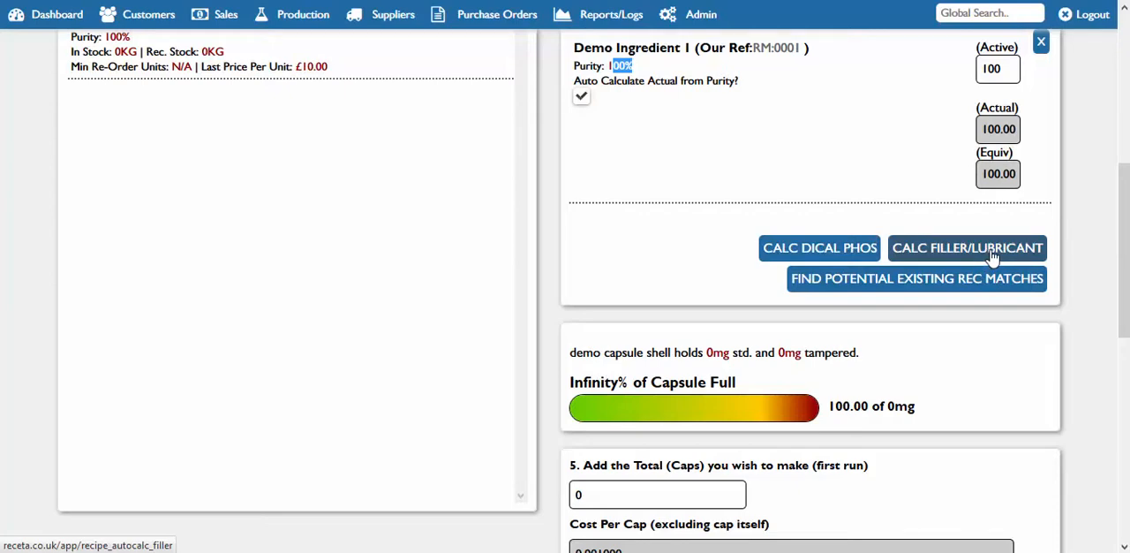
{"action": "scroll", "coordinate": [1085, 254], "scroll_direction": "up", "scroll_amount": 1}
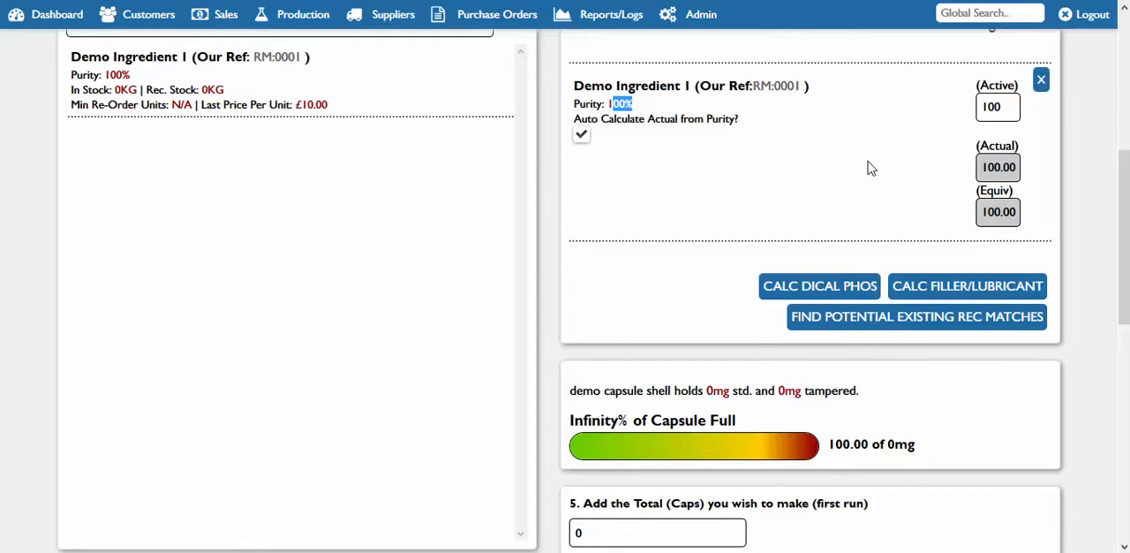
{"action": "left_click_drag", "start_coordinate": [1127, 263], "coordinate": [1128, 311]}
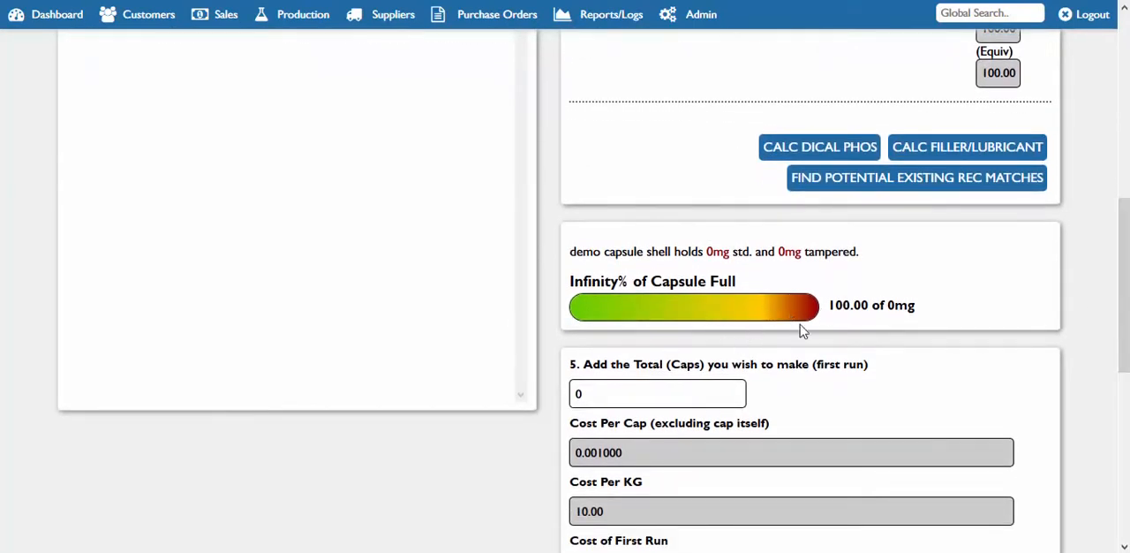
{"action": "double_click", "coordinate": [891, 305]}
{"action": "double_click", "coordinate": [848, 306]}
Review the rest of the formula form, from first-run costs and stock level to exclusive customer, spec notes and EU approval
{"action": "left_click_drag", "start_coordinate": [1126, 340], "coordinate": [1127, 439]}
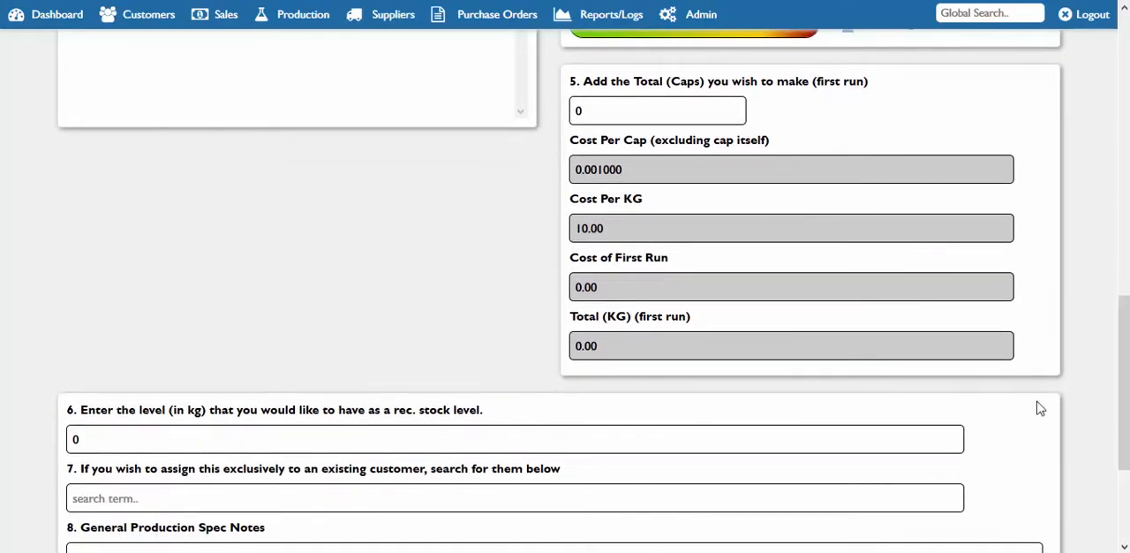
{"action": "left_click_drag", "start_coordinate": [1127, 385], "coordinate": [1127, 441]}
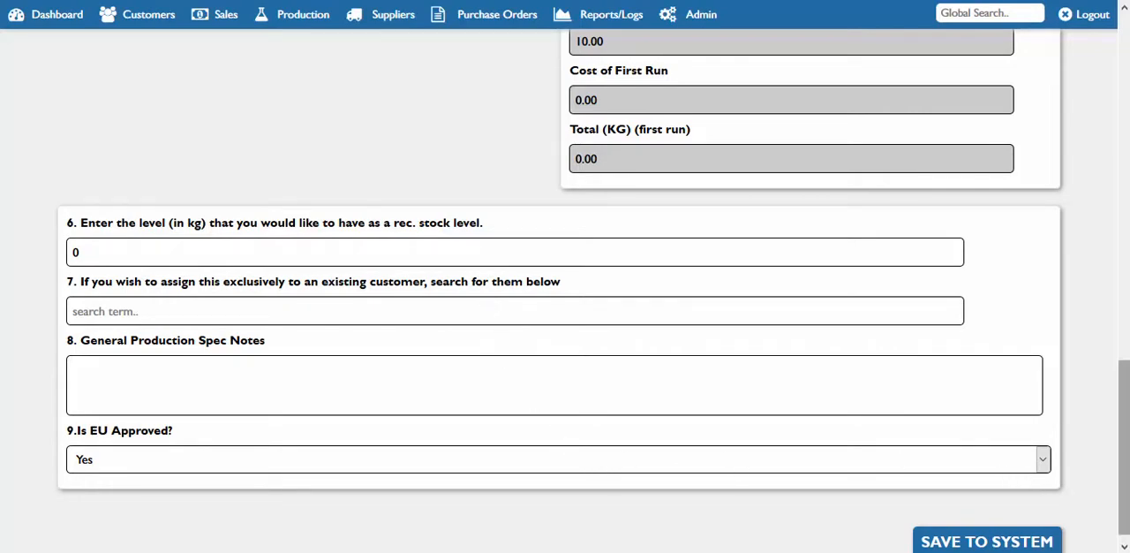
{"action": "left_click_drag", "start_coordinate": [1127, 424], "coordinate": [1126, 152]}
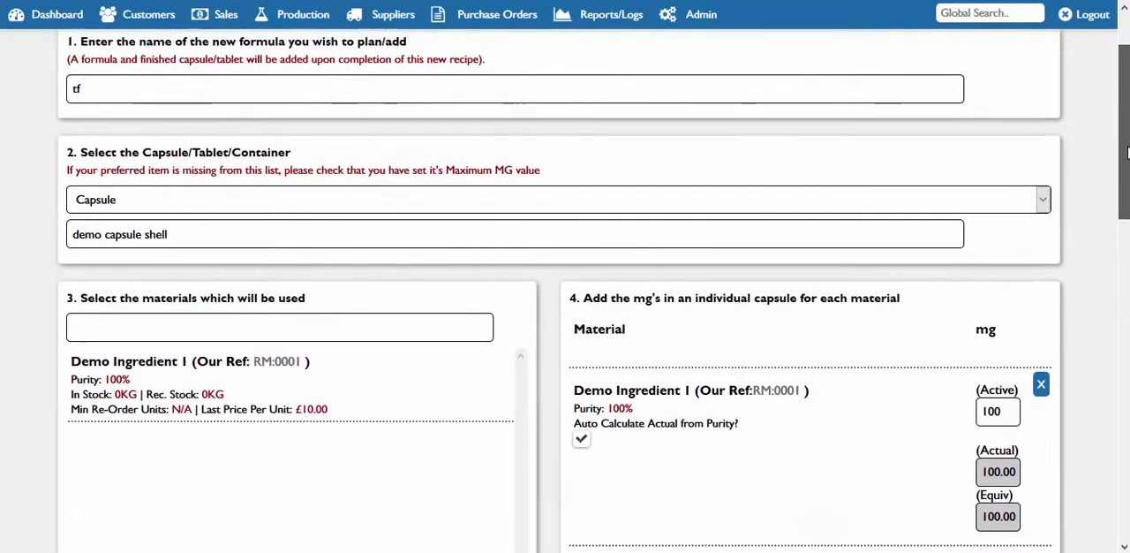
Find the existing formulas and open the demo formula (REC:0006)
{"action": "left_click", "coordinate": [287, 14]}
{"action": "mouse_move", "coordinate": [300, 78]}
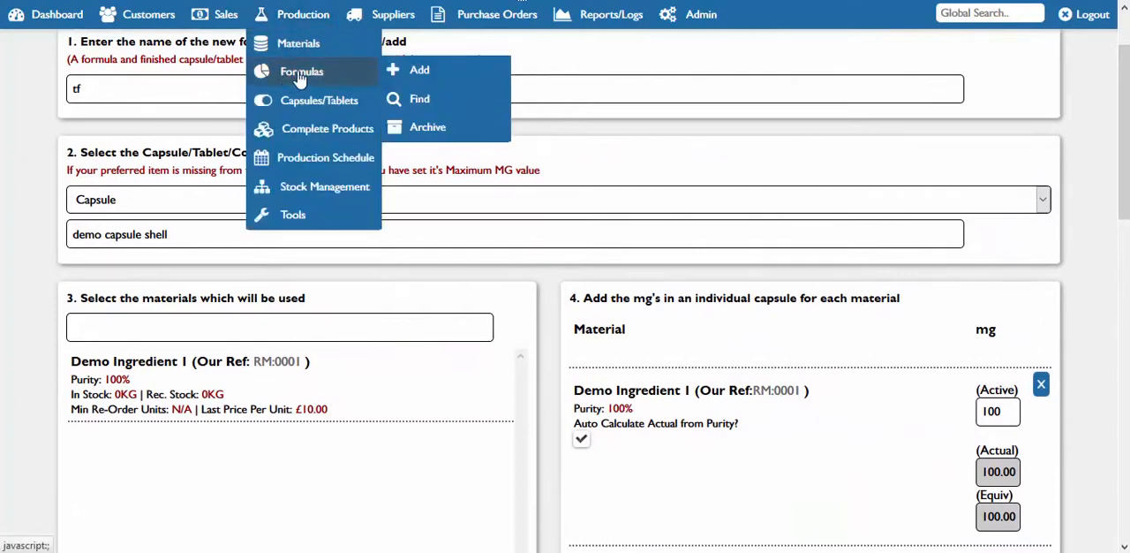
{"action": "left_click", "coordinate": [413, 98]}
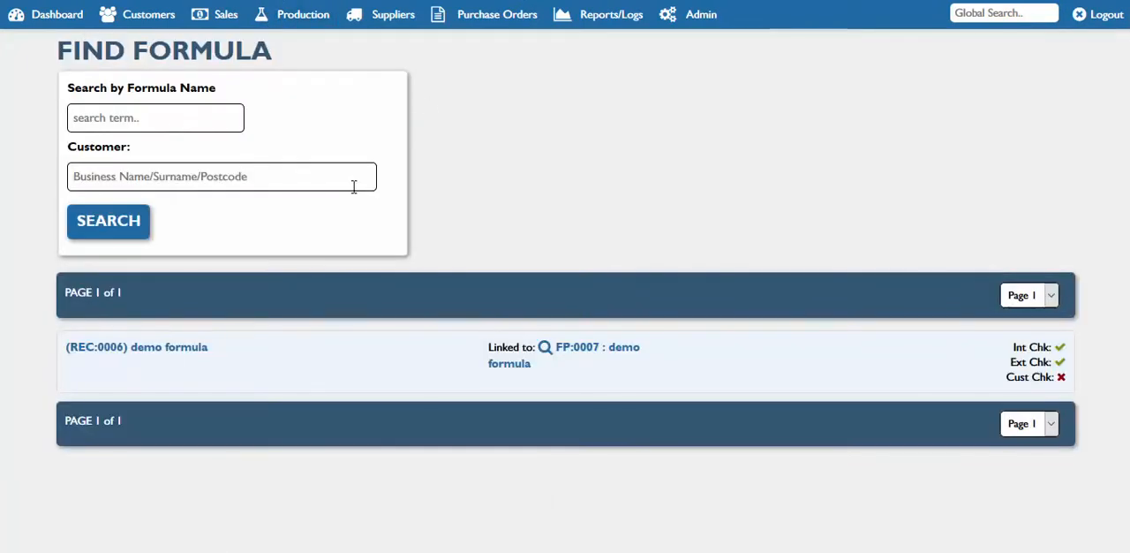
{"action": "left_click", "coordinate": [156, 351]}
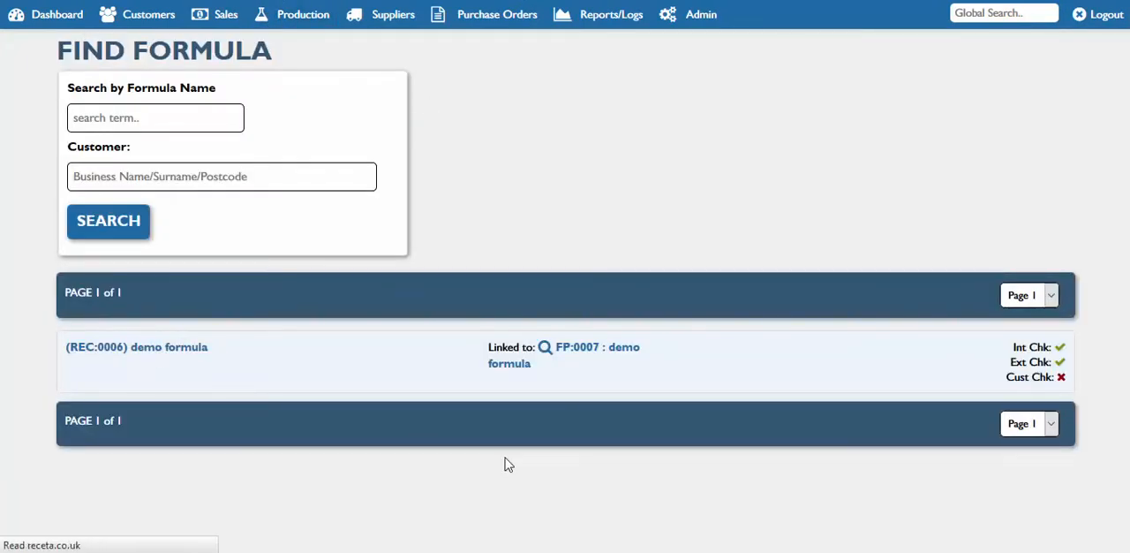
Examine the demo formula's breakdown and its internal and external approval dates
{"action": "scroll", "coordinate": [774, 433], "scroll_direction": "down", "scroll_amount": 1}
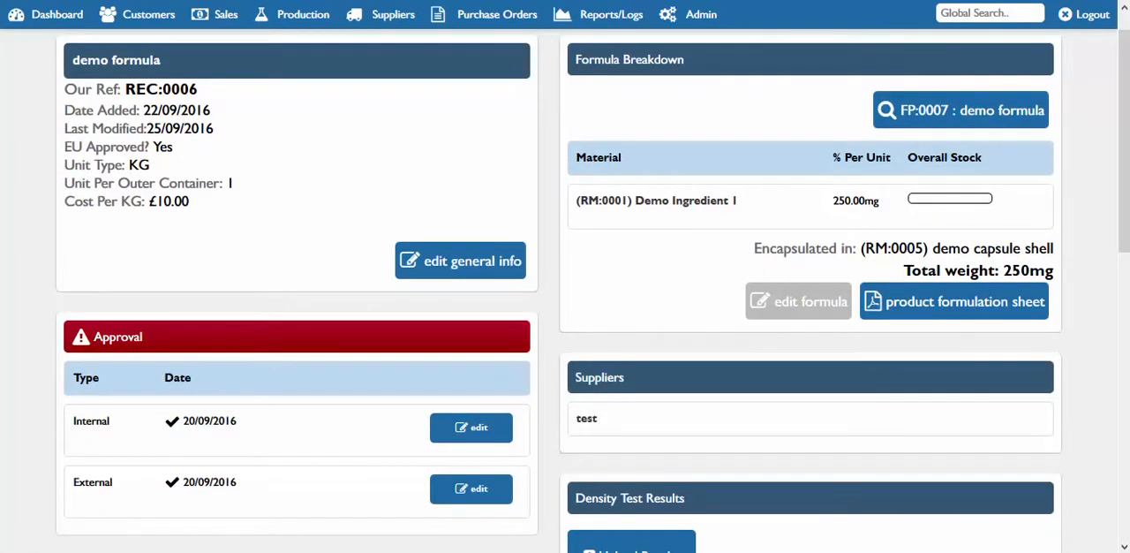
{"action": "scroll", "coordinate": [622, 223], "scroll_direction": "down", "scroll_amount": 3}
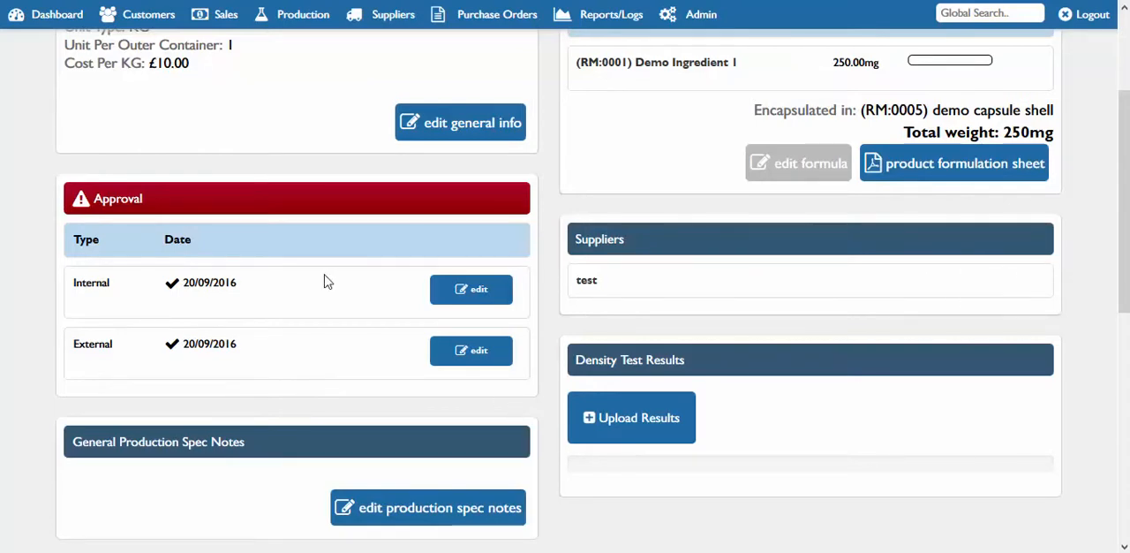
{"action": "left_click_drag", "start_coordinate": [270, 293], "coordinate": [182, 283]}
{"action": "left_click", "coordinate": [240, 287]}
{"action": "left_click_drag", "start_coordinate": [236, 339], "coordinate": [184, 344]}
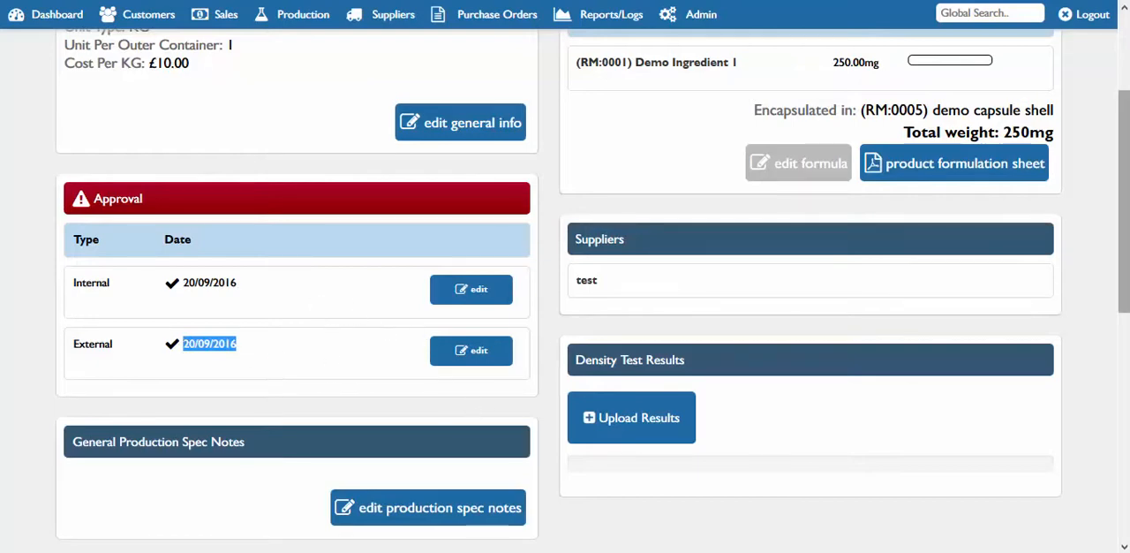
Review the demo formula's formulation sheet option, suppliers, density test results, production spec notes and stock levels
{"action": "scroll", "coordinate": [1116, 175], "scroll_direction": "up", "scroll_amount": 1}
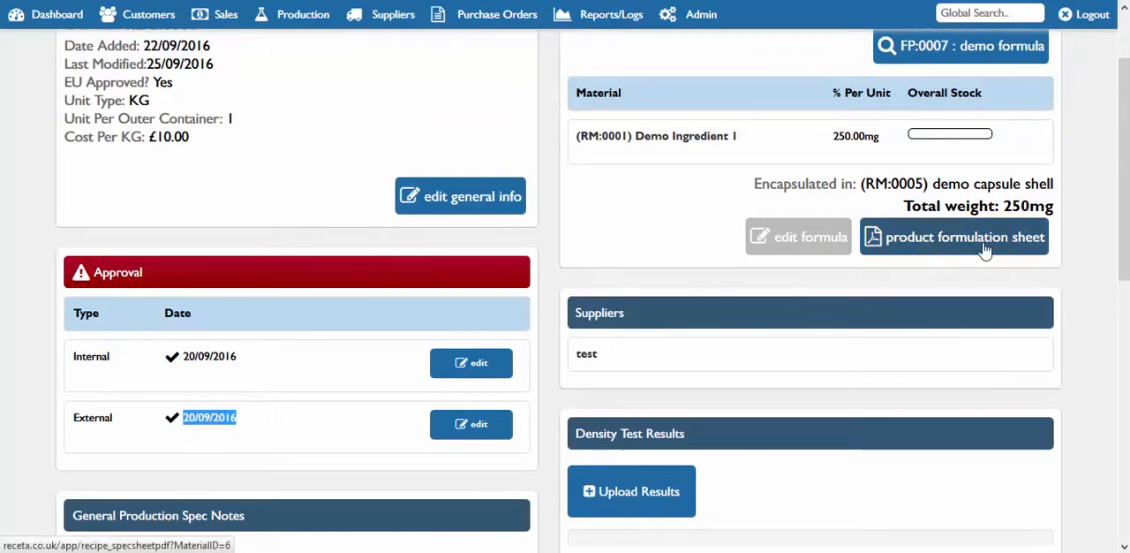
{"action": "scroll", "coordinate": [1127, 228], "scroll_direction": "down", "scroll_amount": 1}
{"action": "scroll", "coordinate": [1126, 228], "scroll_direction": "down", "scroll_amount": 3}
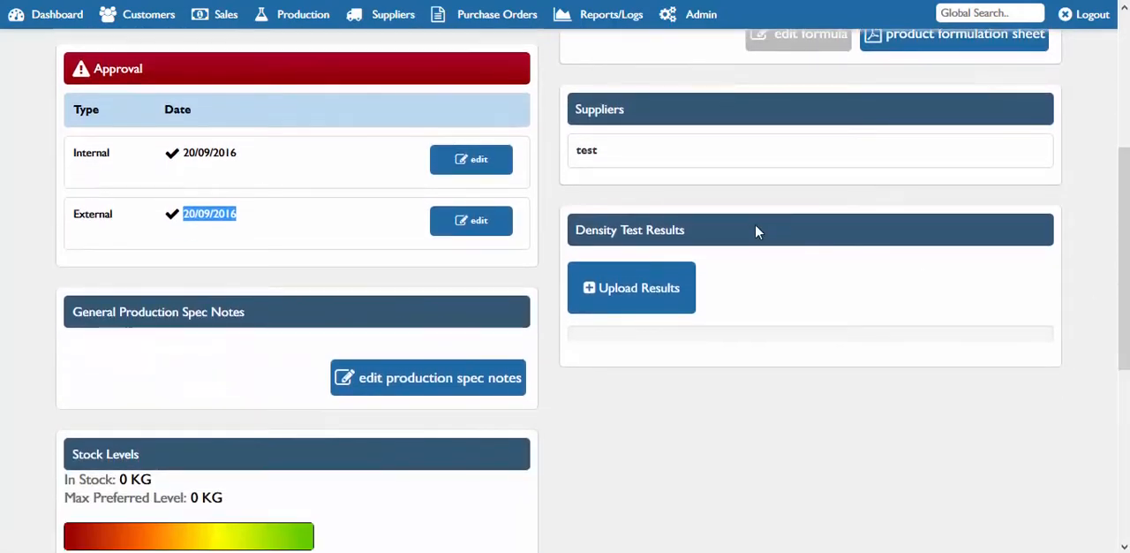
{"action": "scroll", "coordinate": [1126, 325], "scroll_direction": "down", "scroll_amount": 1}
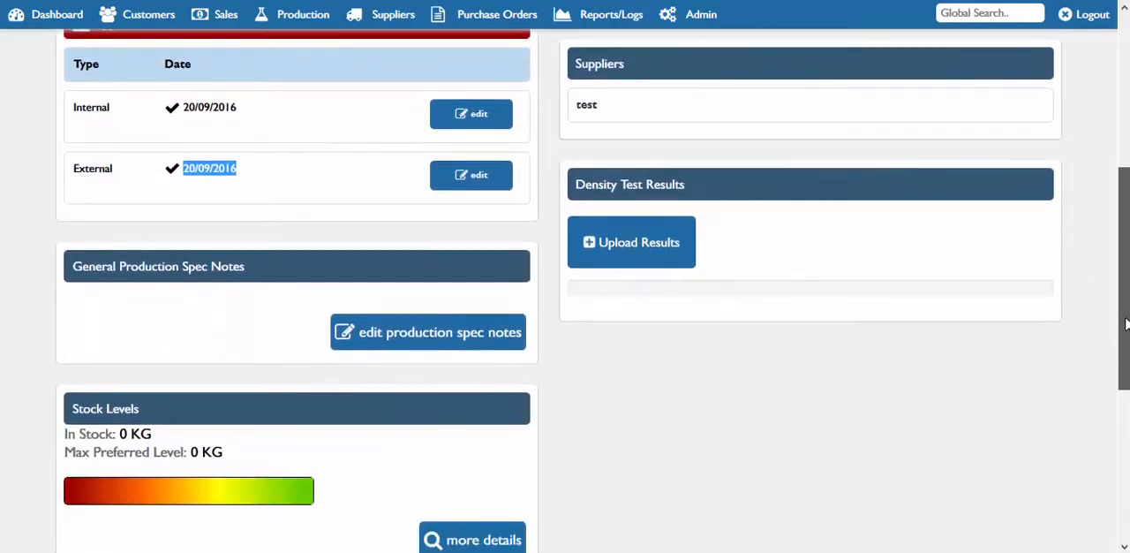
{"action": "scroll", "coordinate": [1126, 325], "scroll_direction": "down", "scroll_amount": 2}
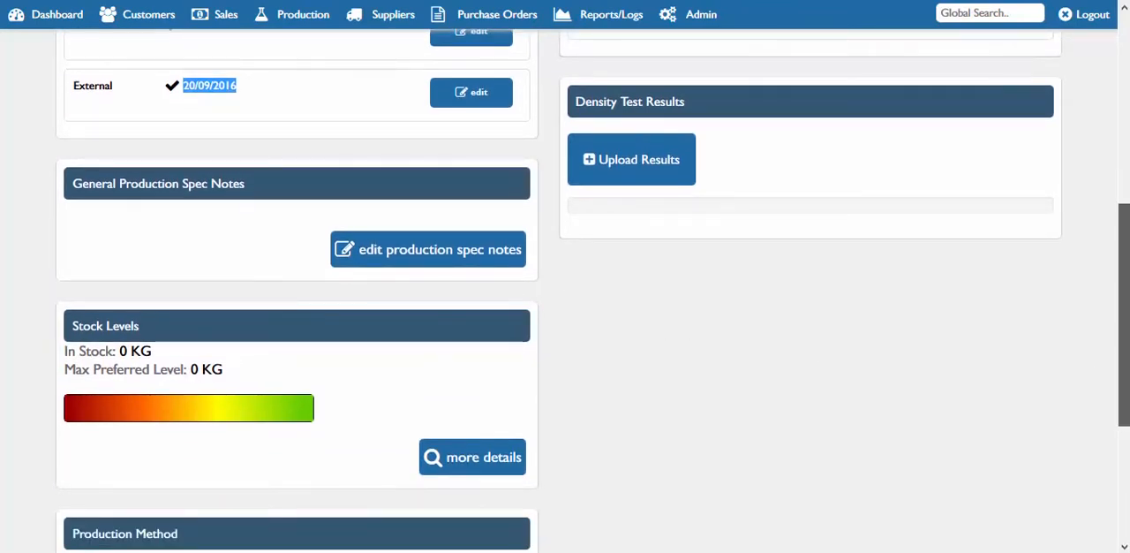
Remove the stored production method from the demo formula
{"action": "scroll", "coordinate": [1125, 317], "scroll_direction": "down", "scroll_amount": 2}
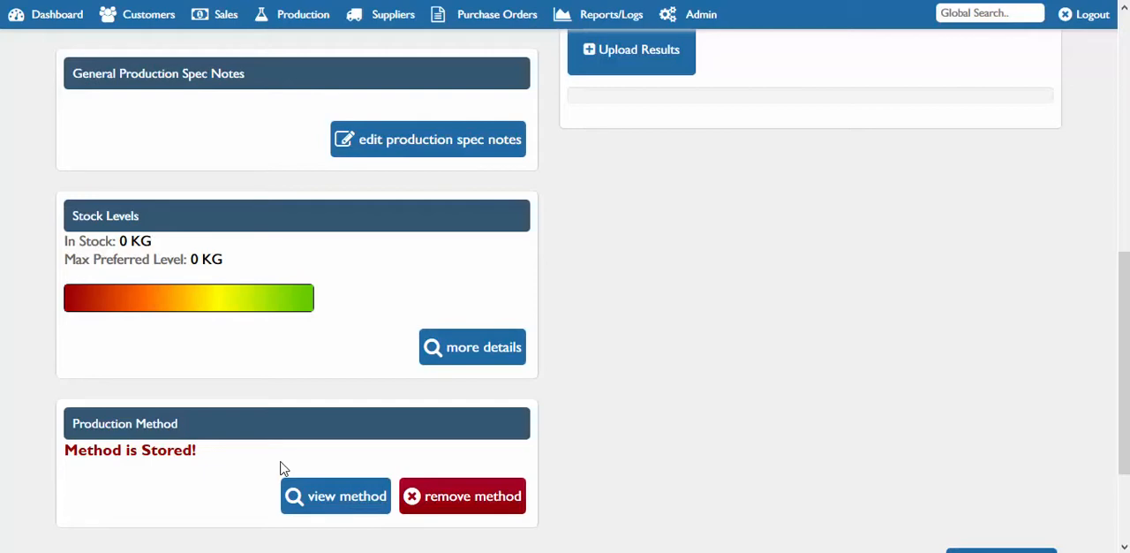
{"action": "left_click", "coordinate": [482, 511]}
{"action": "left_click", "coordinate": [621, 358]}
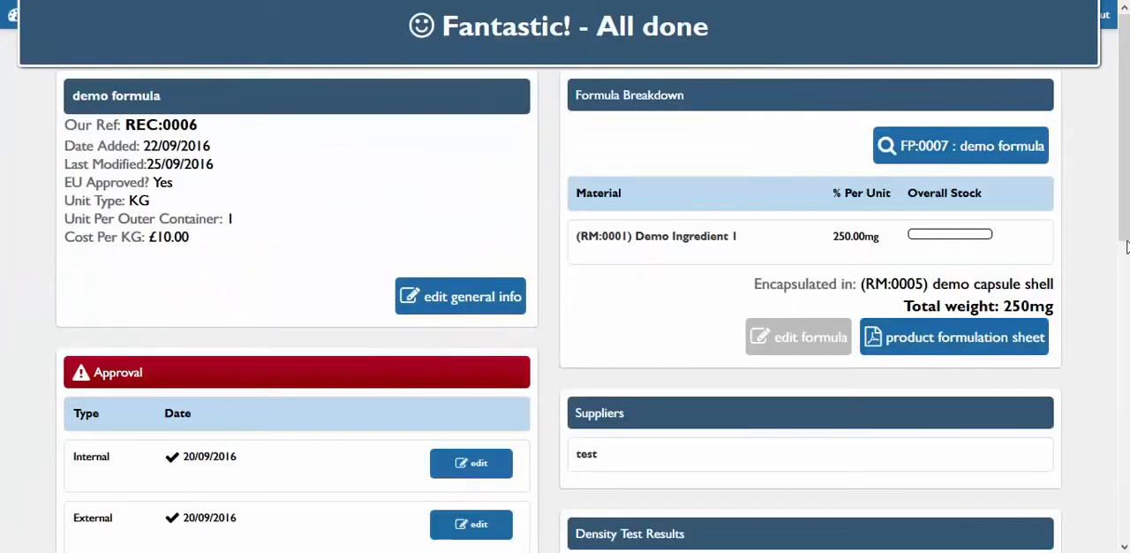
Start a new production method for the demo formula and store a Weigh/Pick Material step for Demo Ingredient 1 (100%)
{"action": "left_click_drag", "start_coordinate": [1124, 207], "coordinate": [1125, 480]}
{"action": "left_click", "coordinate": [459, 406]}
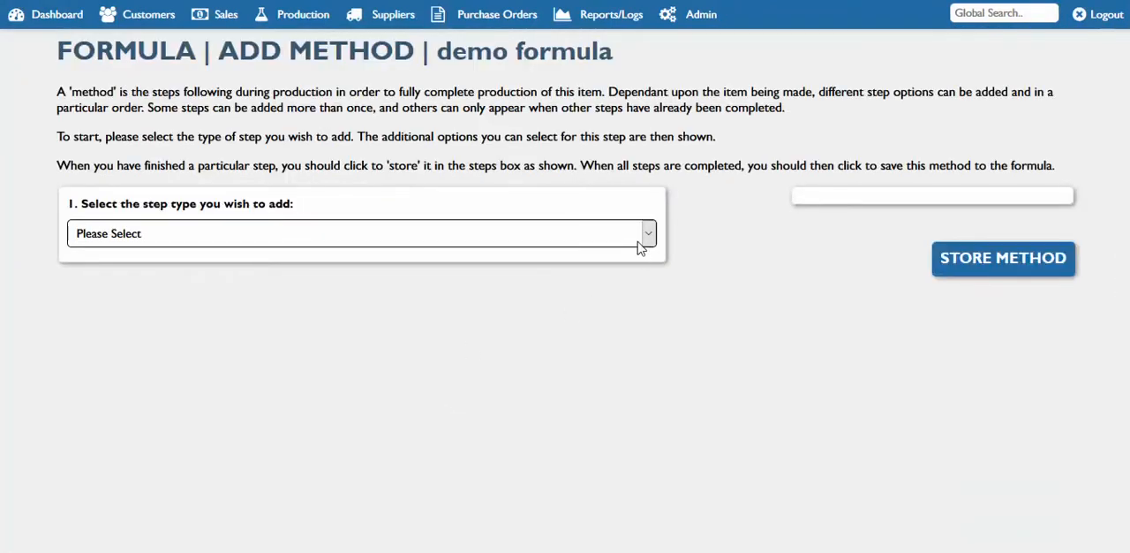
{"action": "left_click", "coordinate": [644, 238]}
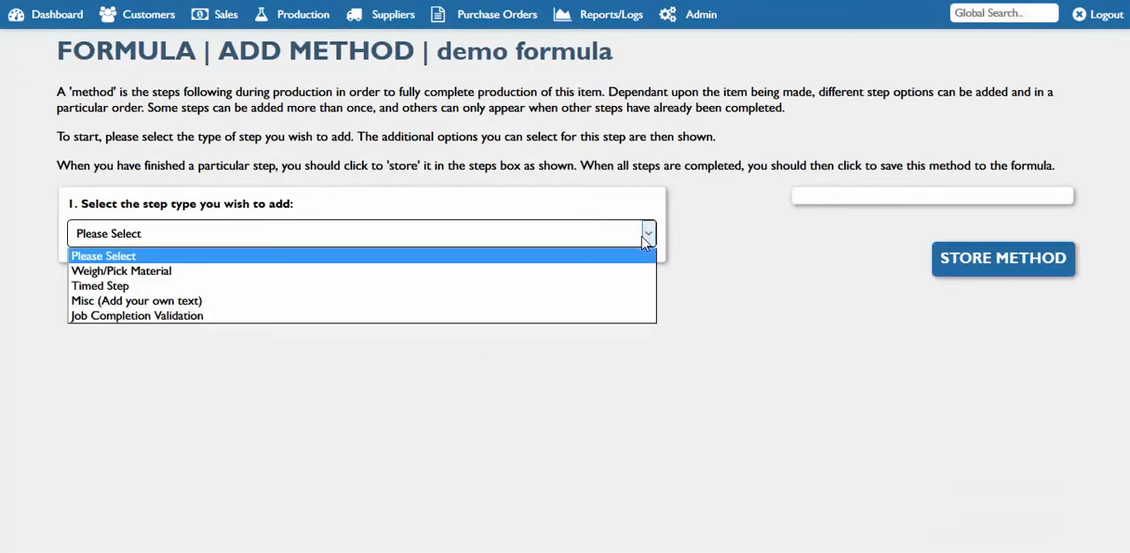
{"action": "left_click", "coordinate": [601, 273]}
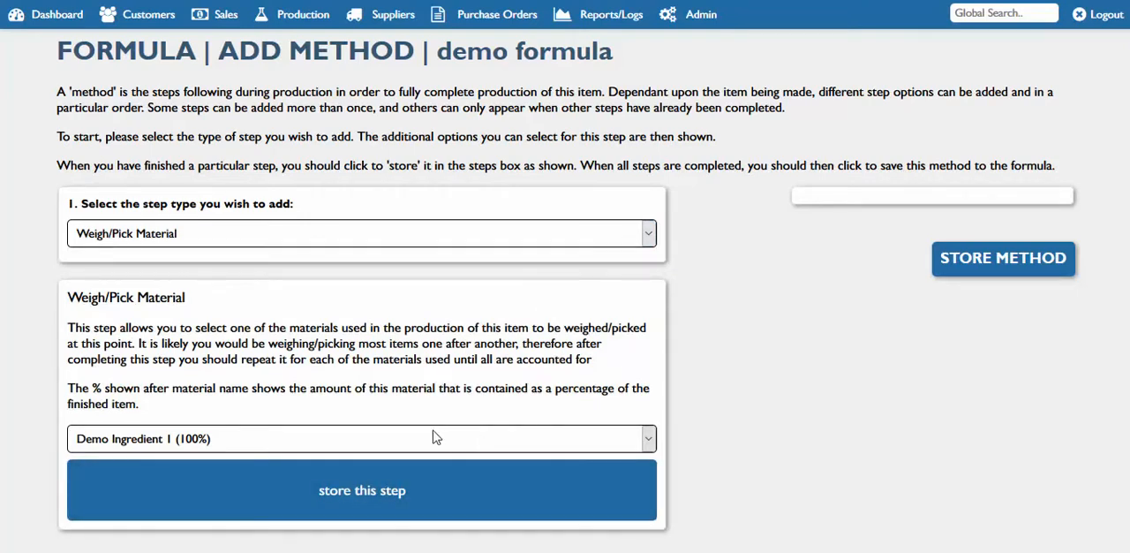
{"action": "left_click", "coordinate": [376, 502]}
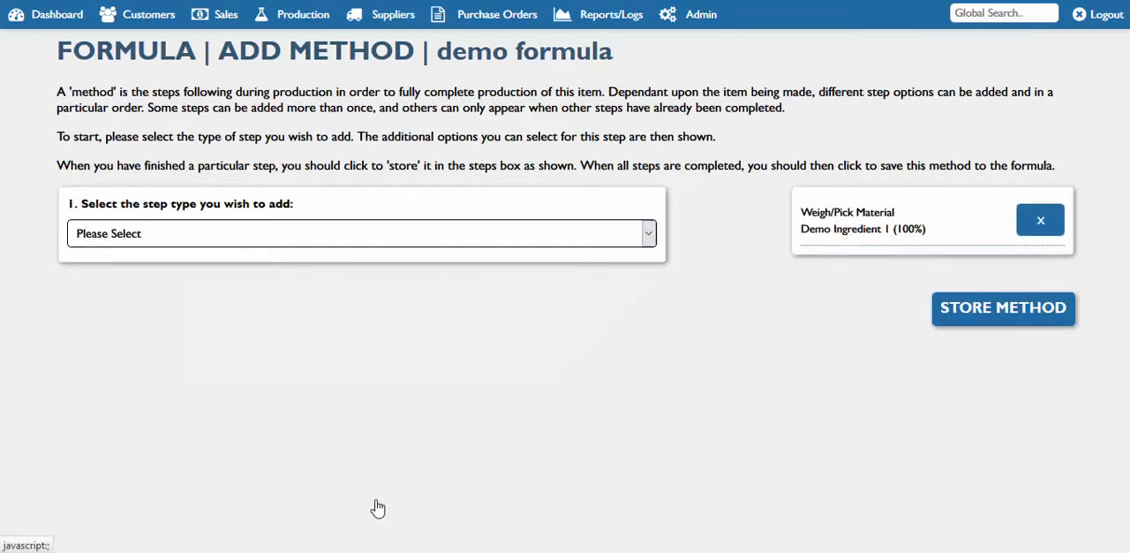
Store a Misc step in the method with the instruction "do something first"
{"action": "left_click", "coordinate": [626, 240]}
{"action": "left_click", "coordinate": [584, 288]}
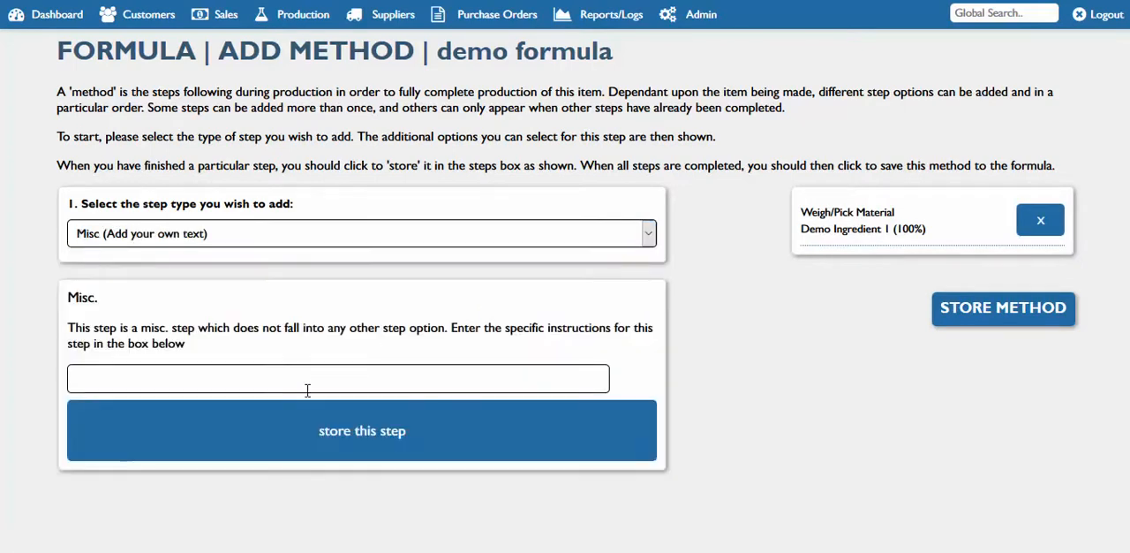
{"action": "left_click", "coordinate": [313, 383]}
{"action": "type", "text": "do something first"}
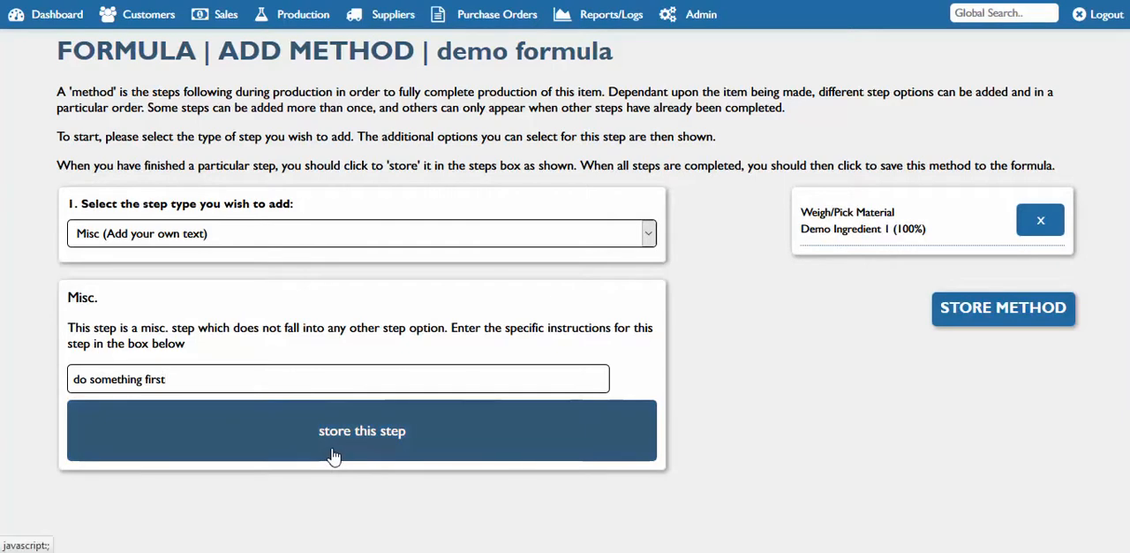
{"action": "left_click", "coordinate": [319, 422]}
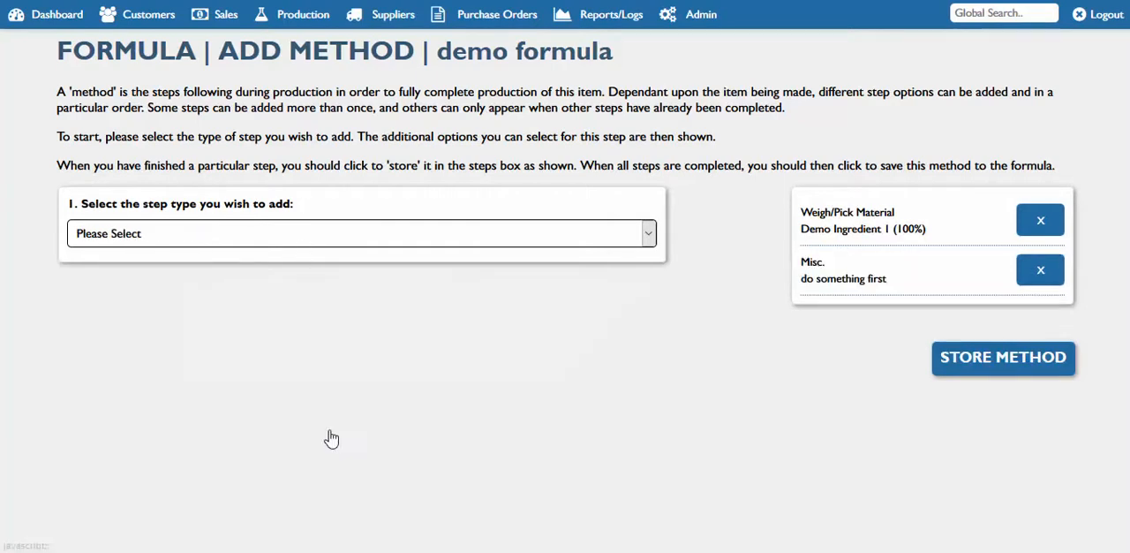
Store a Timed Step of 5 mins in the method with the instruction "do something for five mins"
{"action": "left_click", "coordinate": [353, 237]}
{"action": "left_click", "coordinate": [303, 273]}
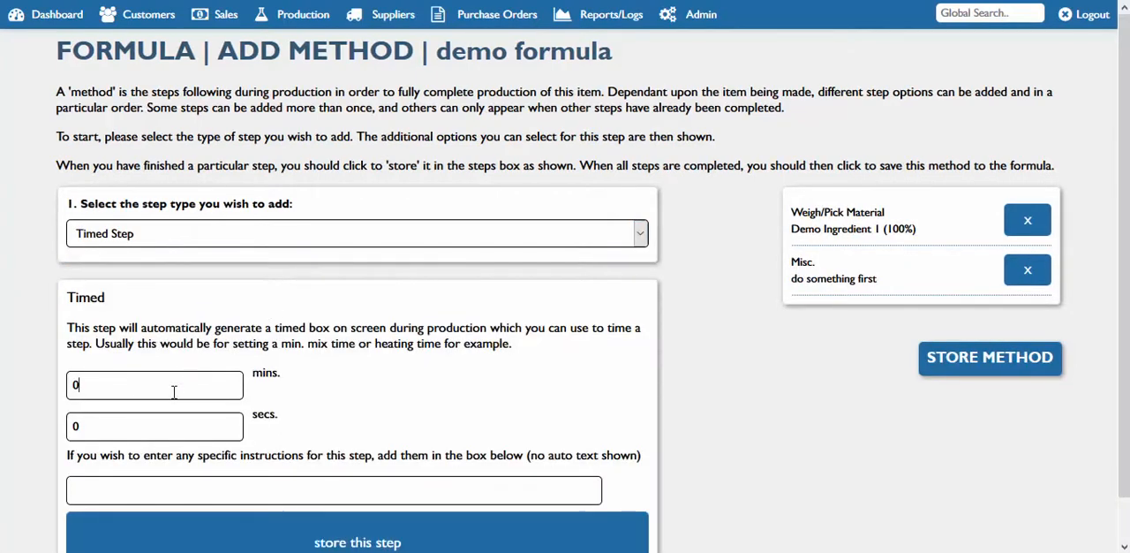
{"action": "key", "text": "BackSpace"}
{"action": "type", "text": "5"}
{"action": "key", "text": "Tab"}
{"action": "key", "text": "Tab"}
{"action": "type", "text": "d"}
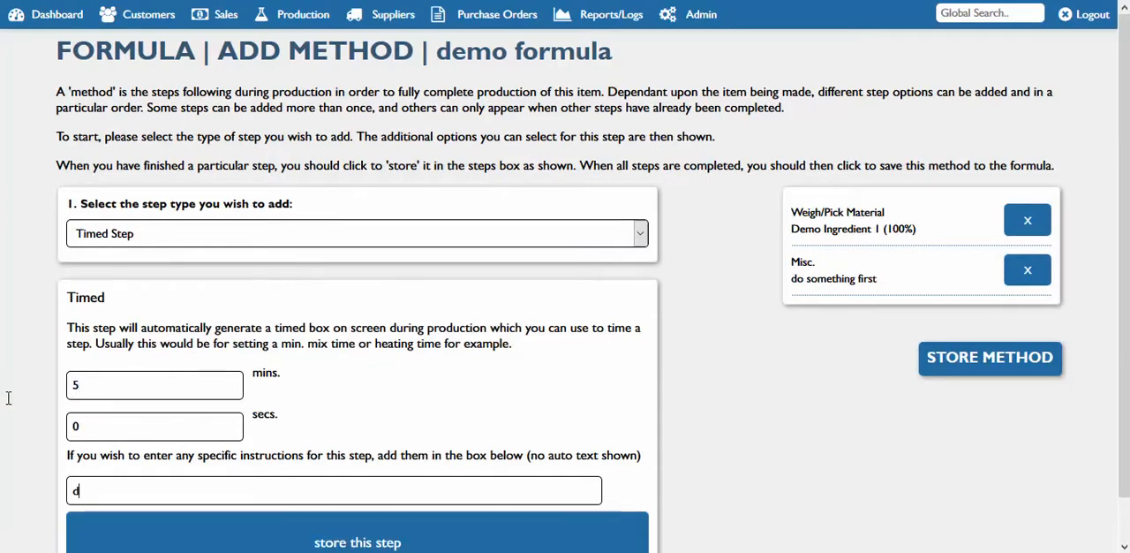
{"action": "type", "text": "o something "}
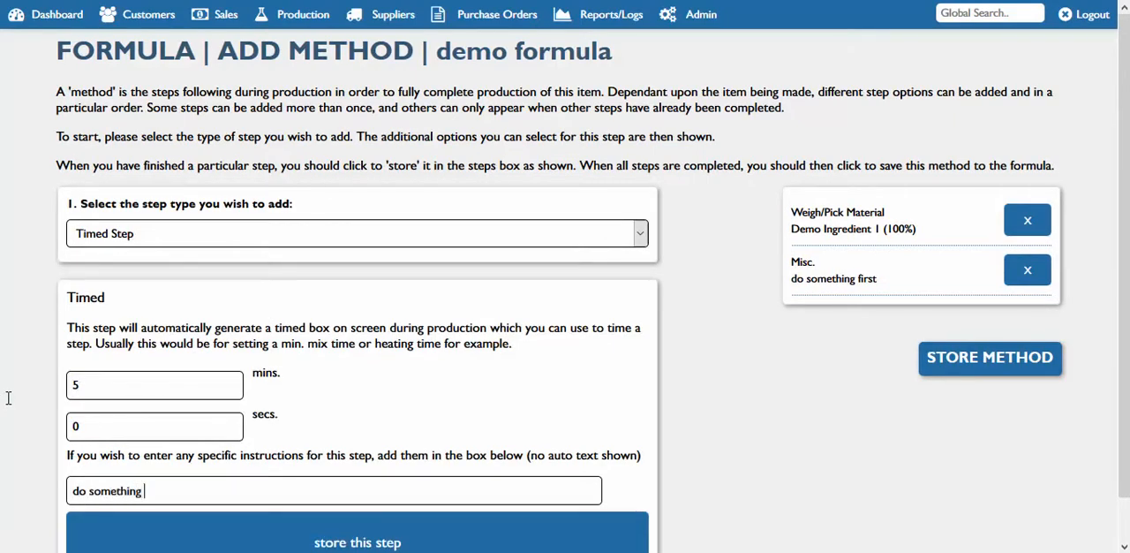
{"action": "type", "text": "for giv"}
{"action": "key", "text": "BackSpace"}
{"action": "key", "text": "BackSpace"}
{"action": "key", "text": "BackSpace"}
{"action": "type", "text": "five mins"}
{"action": "left_click", "coordinate": [299, 538]}
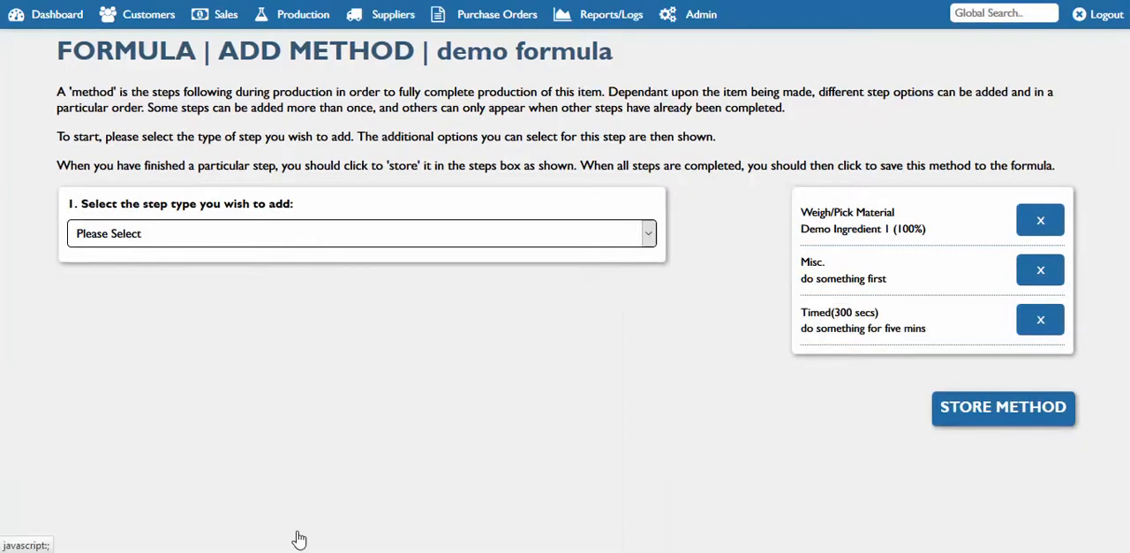
Add a Job Completion Validation step without extra text and store the whole method on the demo formula
{"action": "left_click", "coordinate": [319, 227]}
{"action": "left_click", "coordinate": [202, 308]}
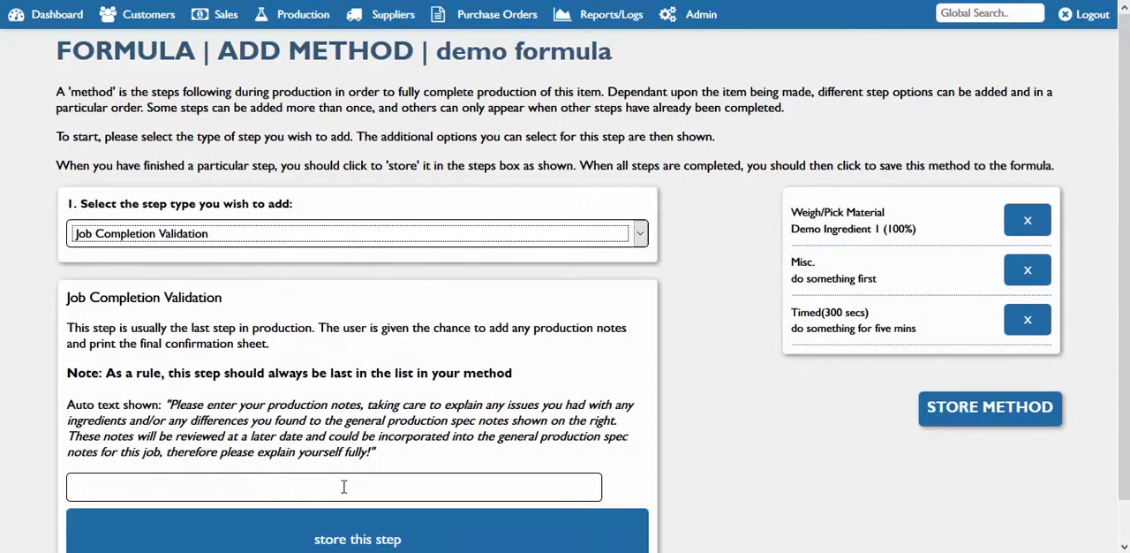
{"action": "left_click", "coordinate": [353, 535]}
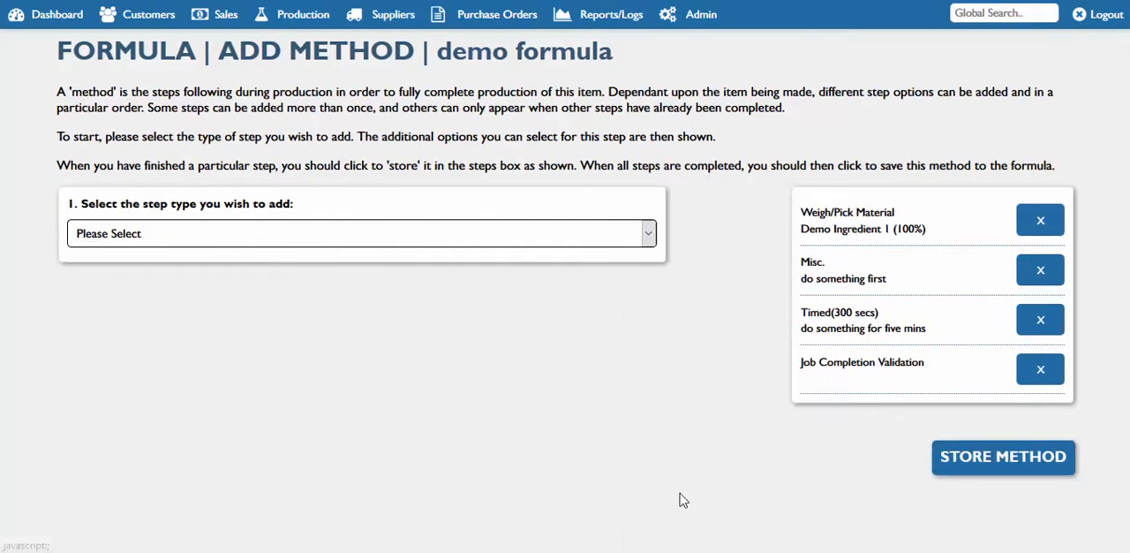
{"action": "left_click", "coordinate": [1003, 463]}
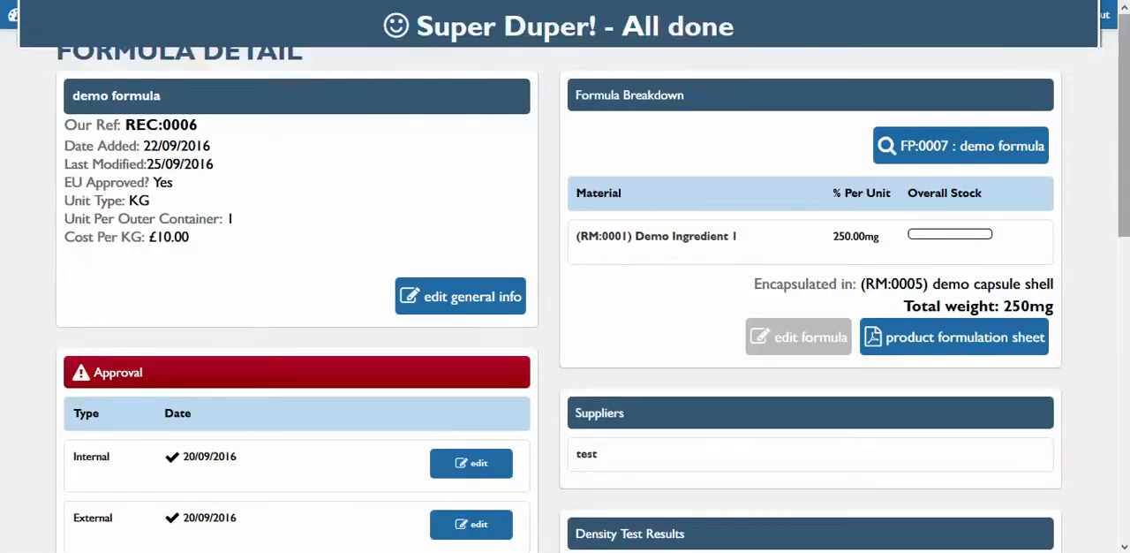
Find the existing capsules/tablets and open the demo formula capsule (FP:0007)
{"action": "scroll", "coordinate": [1000, 453], "scroll_direction": "down", "scroll_amount": 7}
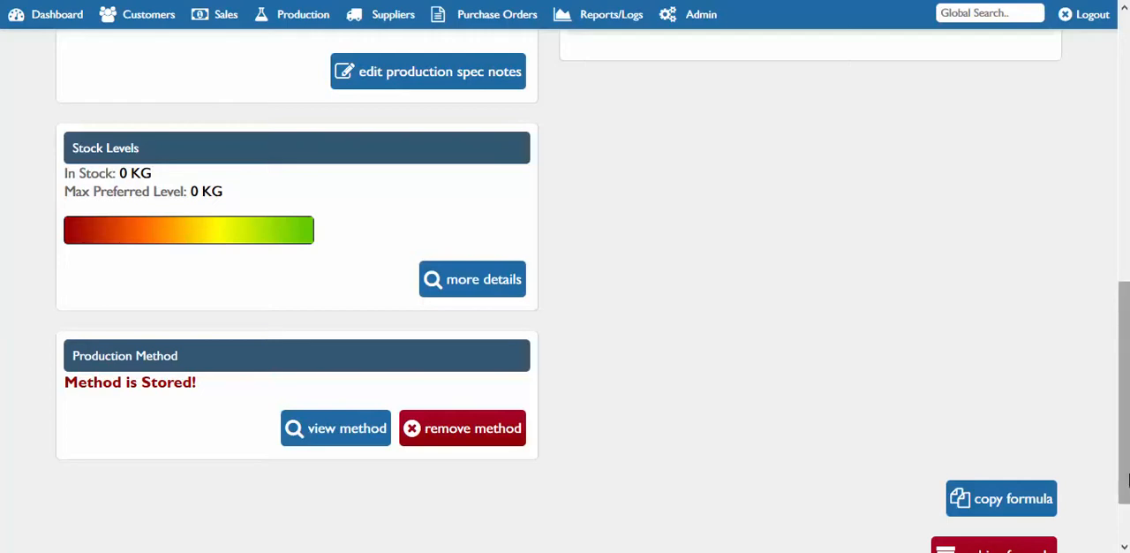
{"action": "scroll", "coordinate": [565, 292], "scroll_direction": "up", "scroll_amount": 4}
{"action": "scroll", "coordinate": [565, 292], "scroll_direction": "up", "scroll_amount": 4}
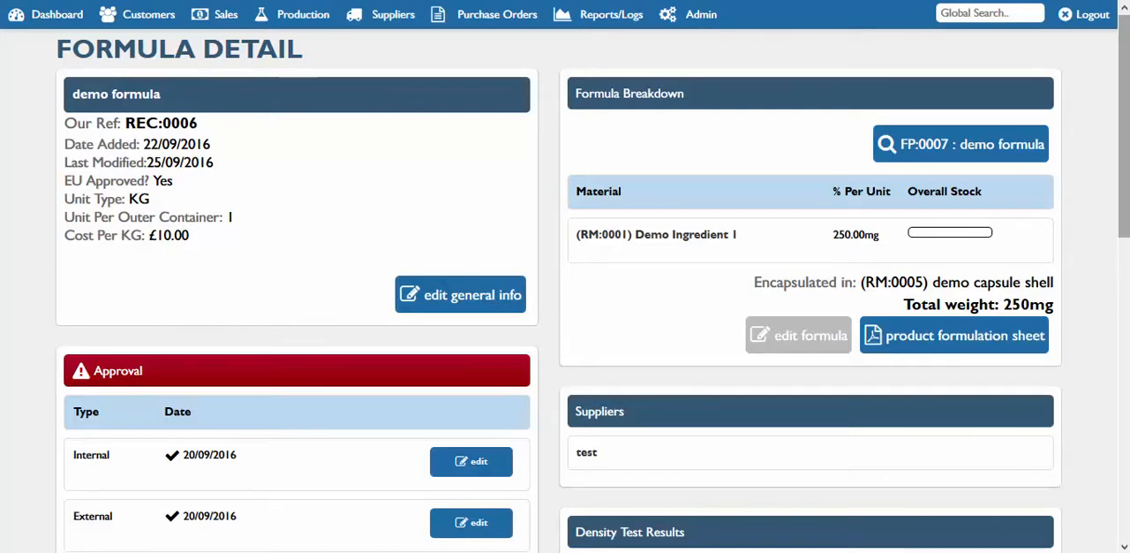
{"action": "mouse_move", "coordinate": [1126, 213]}
{"action": "left_mouse_down"}
{"action": "mouse_move", "coordinate": [1127, 386]}
{"action": "mouse_move", "coordinate": [1126, 208]}
{"action": "left_mouse_up"}
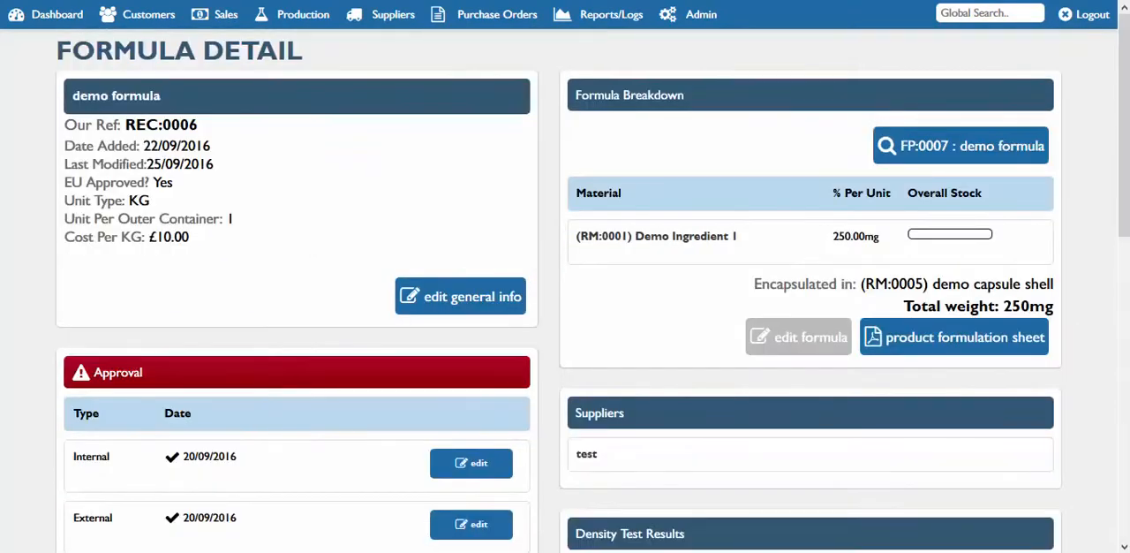
{"action": "mouse_move", "coordinate": [303, 14]}
{"action": "mouse_move", "coordinate": [319, 104]}
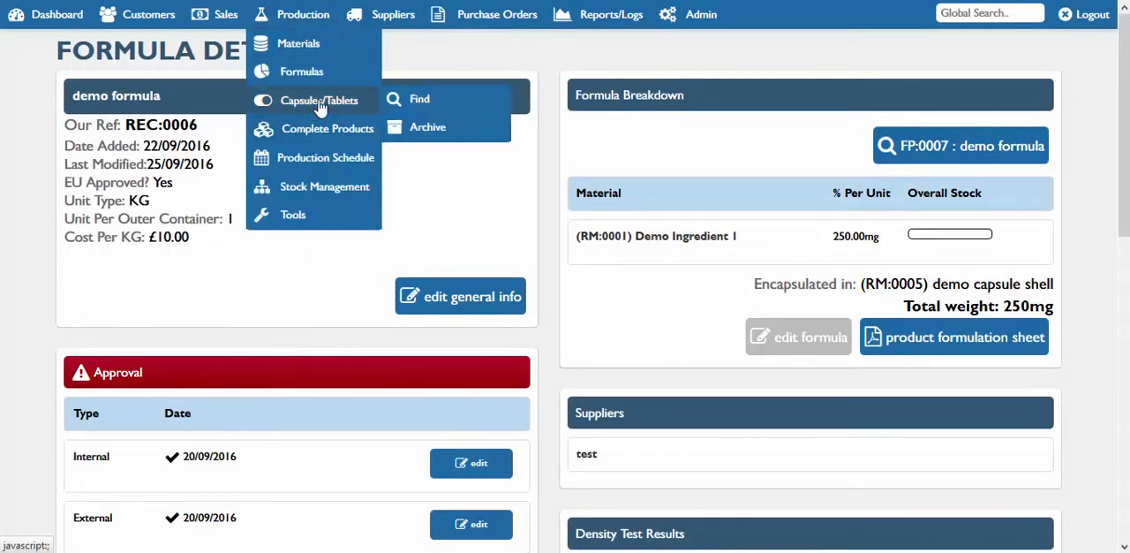
{"action": "left_click", "coordinate": [408, 104]}
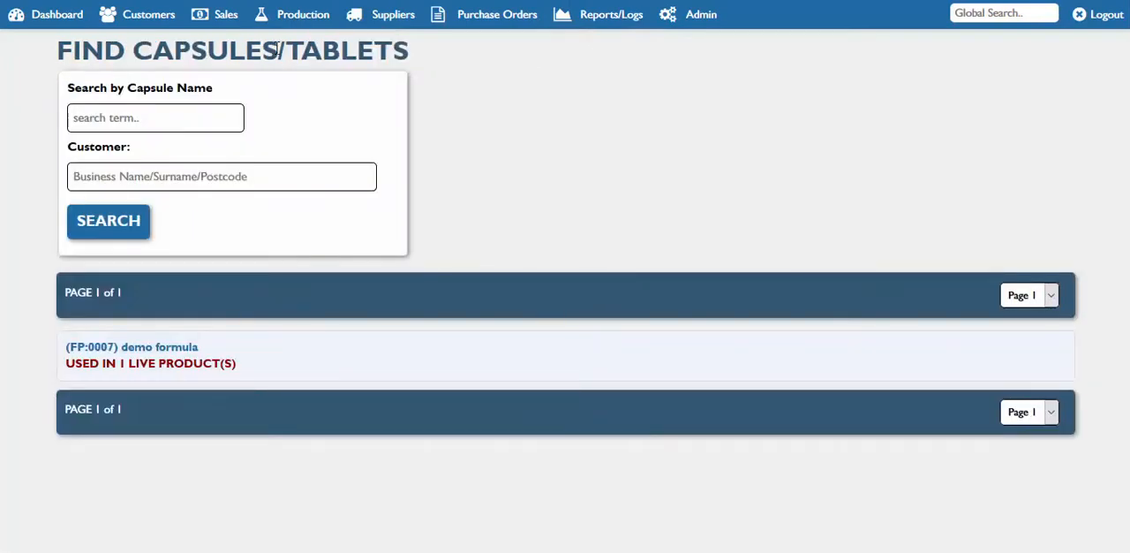
{"action": "mouse_move", "coordinate": [303, 14]}
{"action": "mouse_move", "coordinate": [300, 104]}
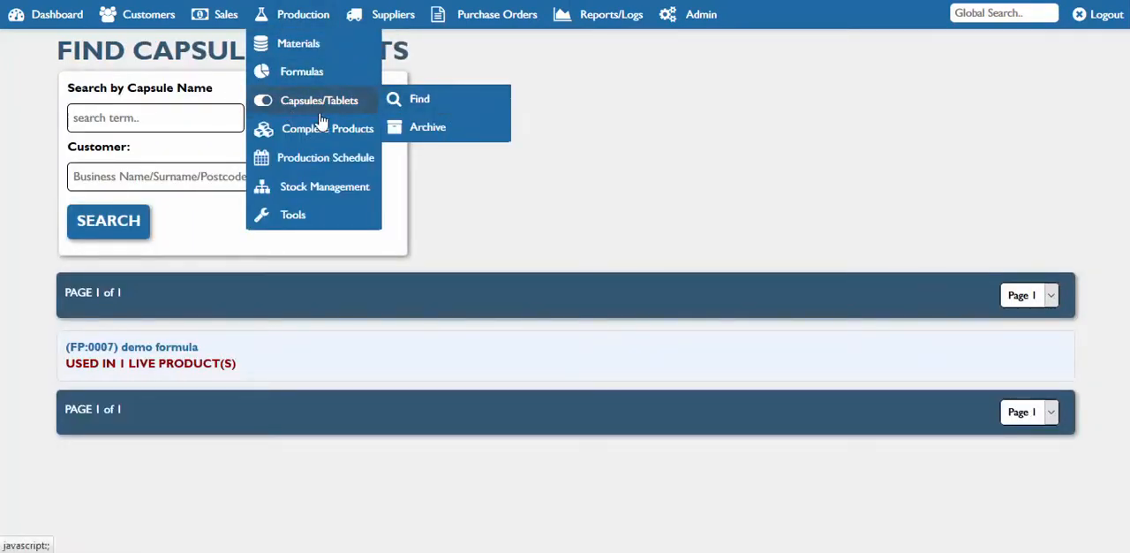
{"action": "left_click", "coordinate": [428, 104]}
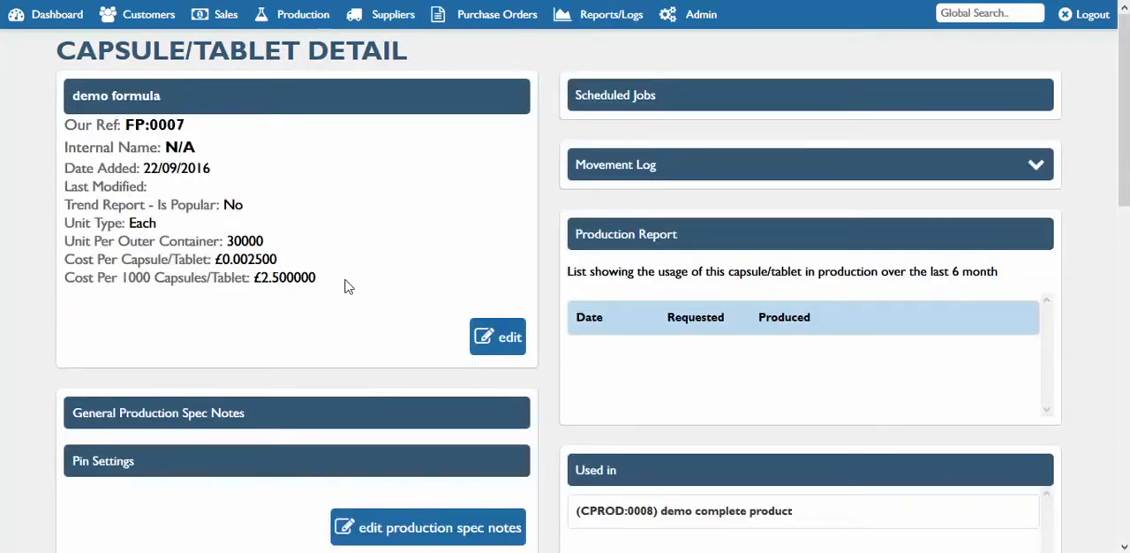
Review the demo formula capsule's general details and costs, stock levels, quarantined stock and production method sections
{"action": "left_click_drag", "start_coordinate": [323, 280], "coordinate": [301, 279]}
{"action": "left_click", "coordinate": [316, 280]}
{"action": "left_click_drag", "start_coordinate": [200, 231], "coordinate": [215, 219]}
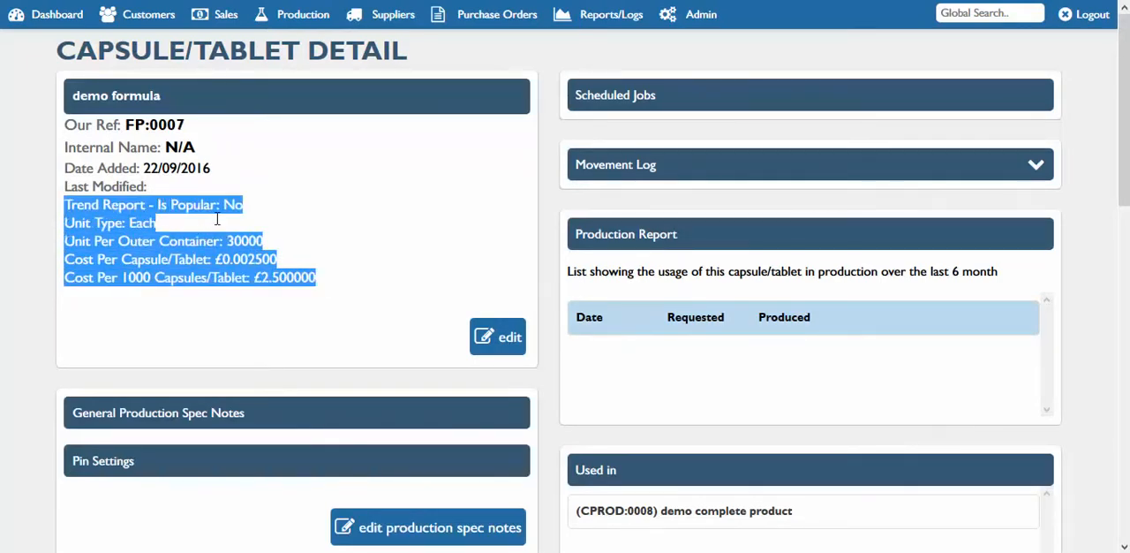
{"action": "scroll", "coordinate": [666, 351], "scroll_direction": "down", "scroll_amount": 1}
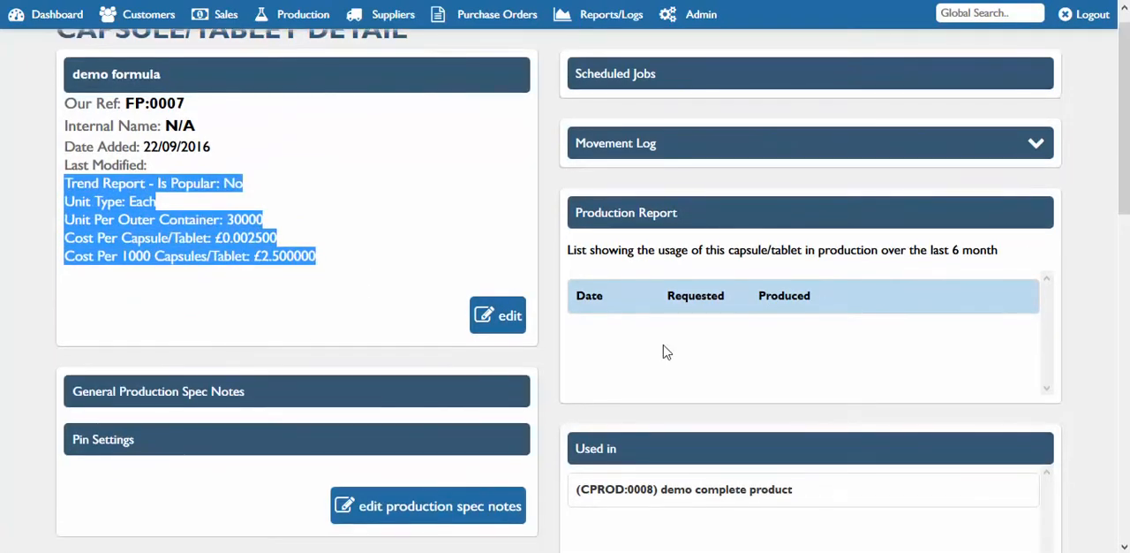
{"action": "left_click", "coordinate": [273, 290]}
{"action": "left_click_drag", "start_coordinate": [1123, 152], "coordinate": [983, 325]}
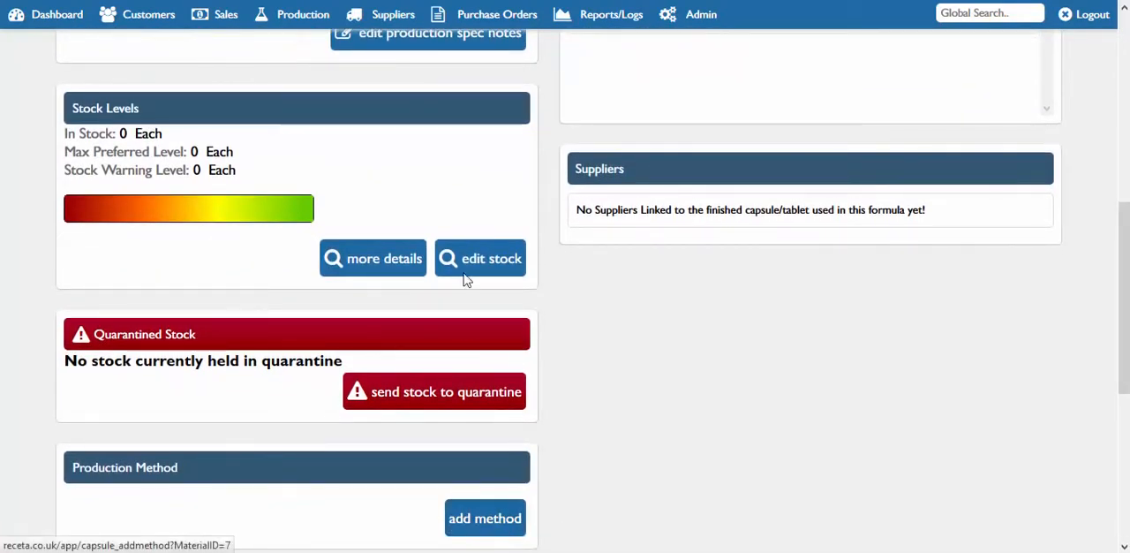
{"action": "left_click_drag", "start_coordinate": [1126, 335], "coordinate": [1124, 147]}
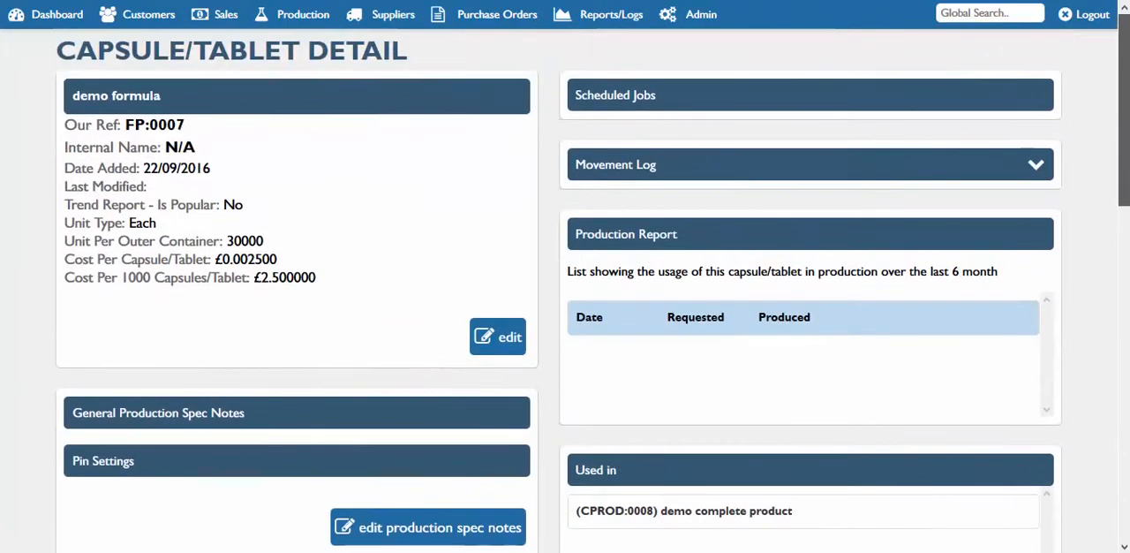
Find the existing complete products and open the demo complete product (CPROD:0008)
{"action": "left_click", "coordinate": [300, 15]}
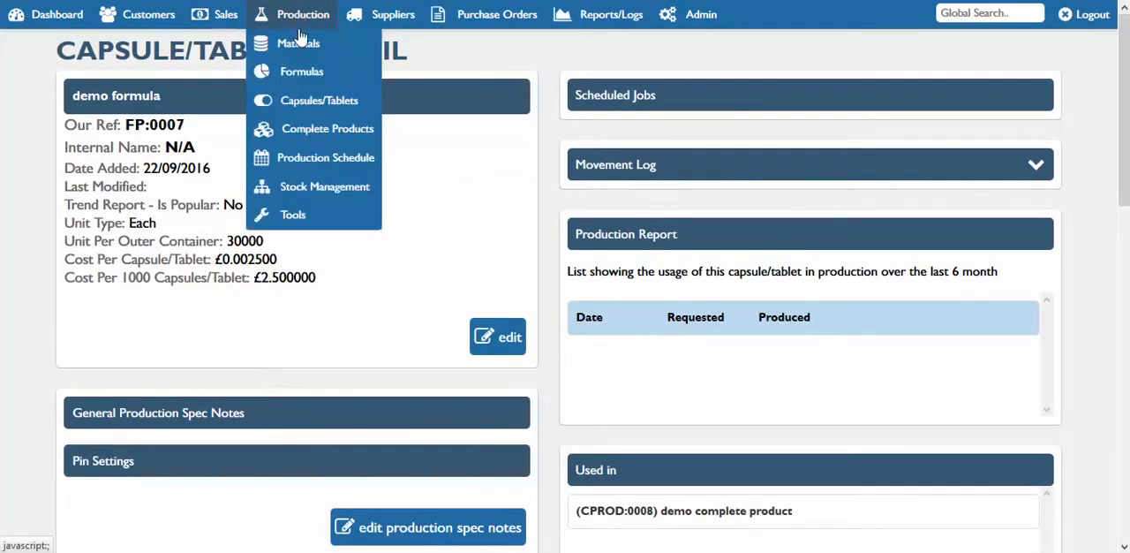
{"action": "mouse_move", "coordinate": [315, 132]}
{"action": "left_click", "coordinate": [432, 155]}
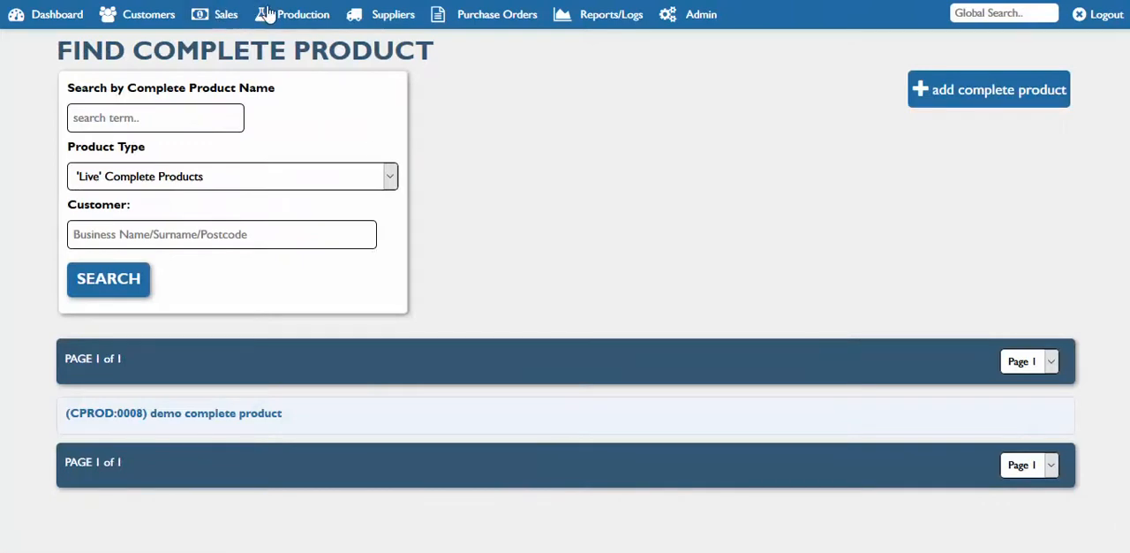
{"action": "left_click", "coordinate": [267, 15]}
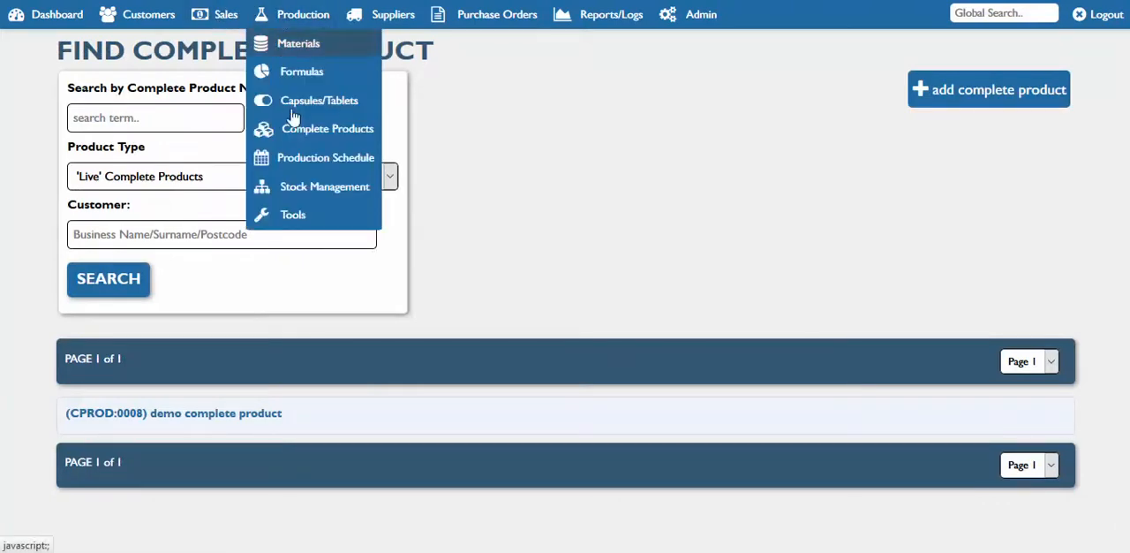
{"action": "mouse_move", "coordinate": [309, 129]}
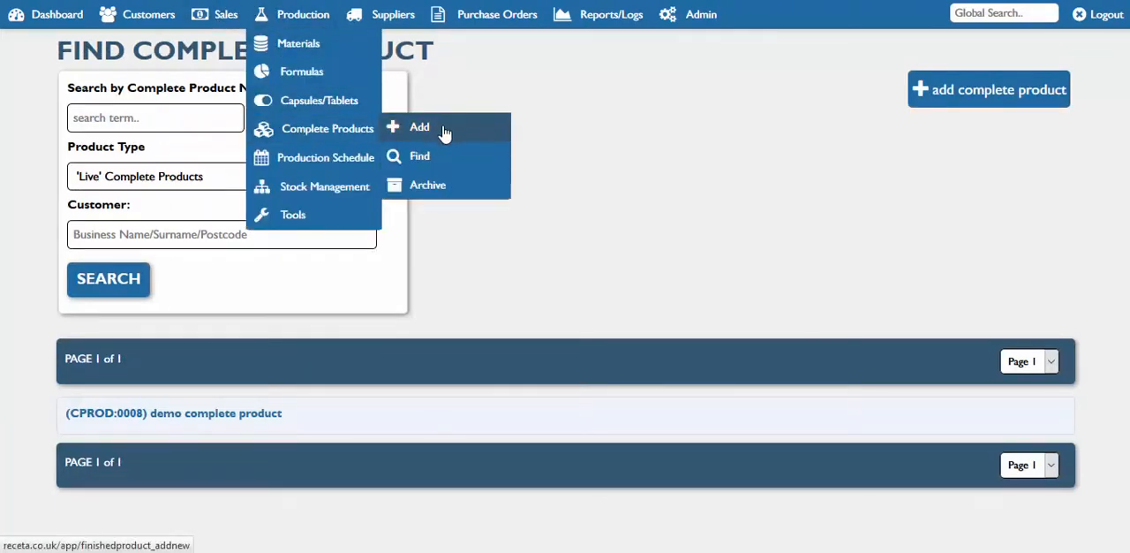
{"action": "left_click", "coordinate": [192, 417]}
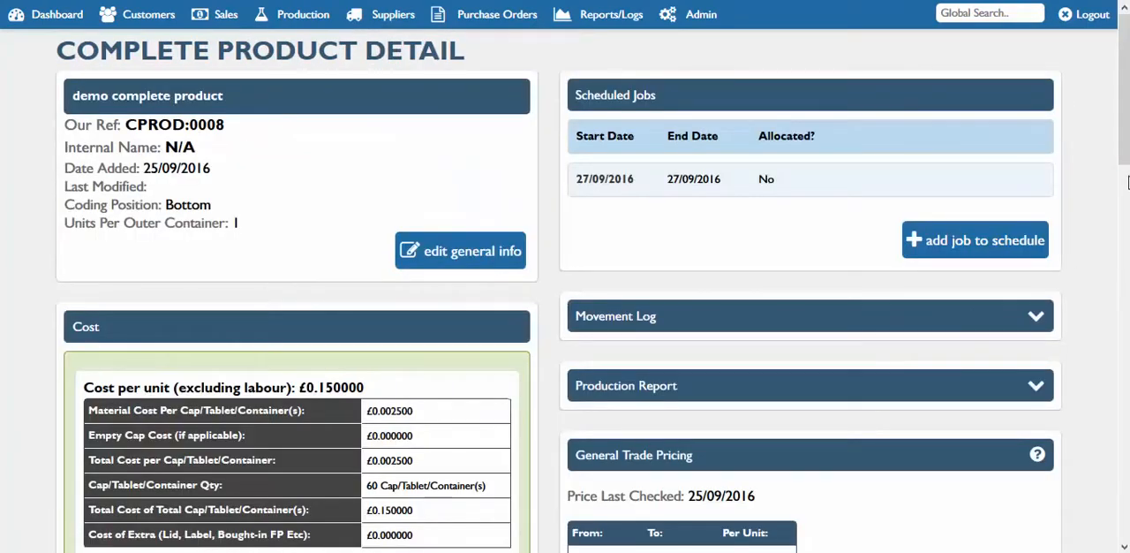
Examine the demo complete product's cost table, general trade pricing and custom pricing sections
{"action": "left_click_drag", "start_coordinate": [1126, 145], "coordinate": [1127, 224]}
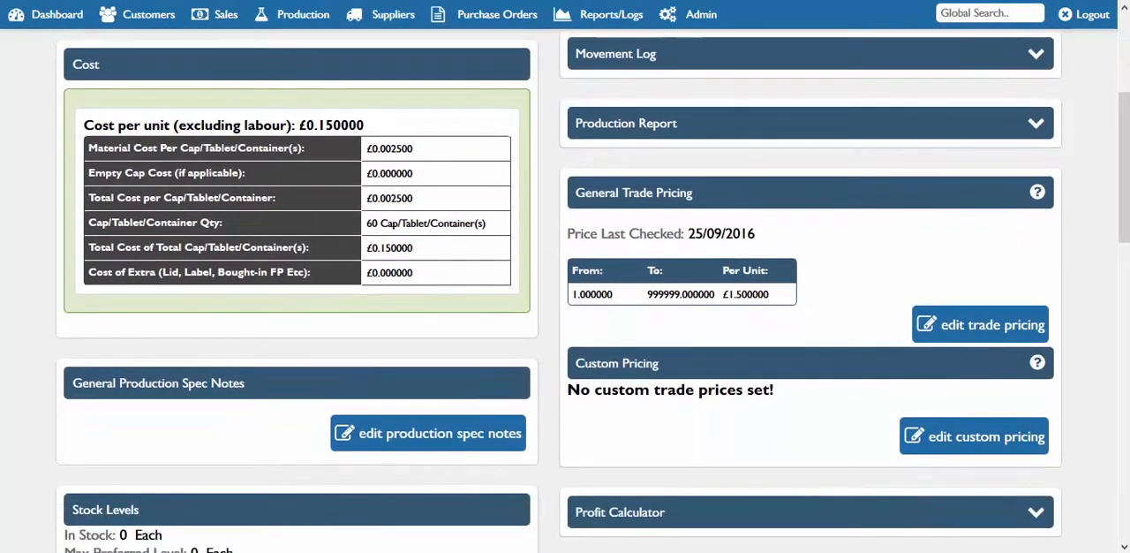
{"action": "left_click_drag", "start_coordinate": [436, 280], "coordinate": [318, 201]}
{"action": "left_click", "coordinate": [397, 322]}
{"action": "left_click_drag", "start_coordinate": [771, 293], "coordinate": [648, 297]}
{"action": "left_click", "coordinate": [834, 235]}
{"action": "scroll", "coordinate": [1121, 265], "scroll_direction": "down", "scroll_amount": 3}
{"action": "scroll", "coordinate": [962, 163], "scroll_direction": "up", "scroll_amount": 1}
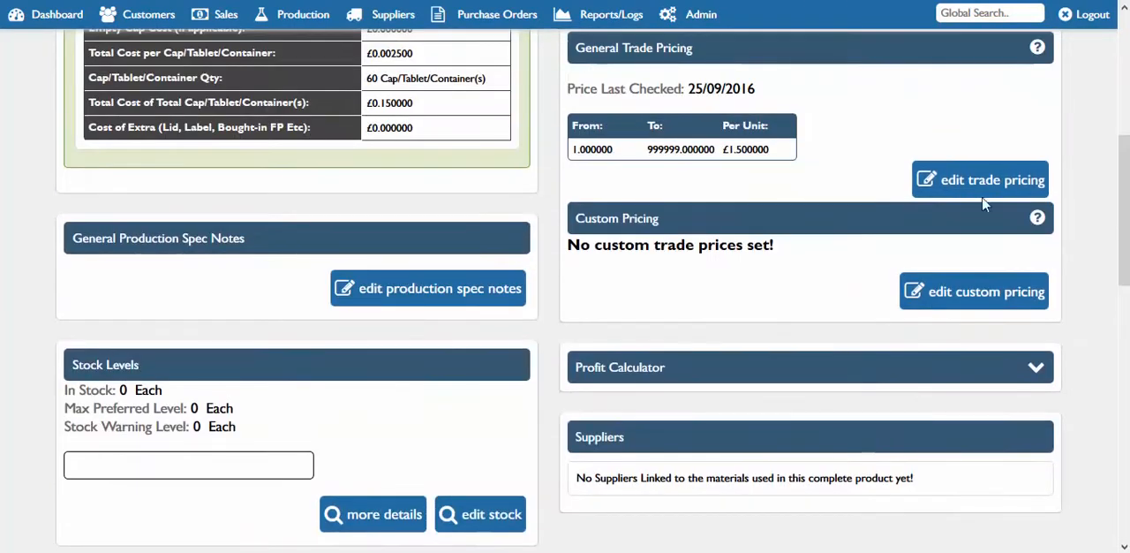
Review the demo complete product's stock, production method, material breakdown and photo sections
{"action": "scroll", "coordinate": [1121, 311], "scroll_direction": "down", "scroll_amount": 5}
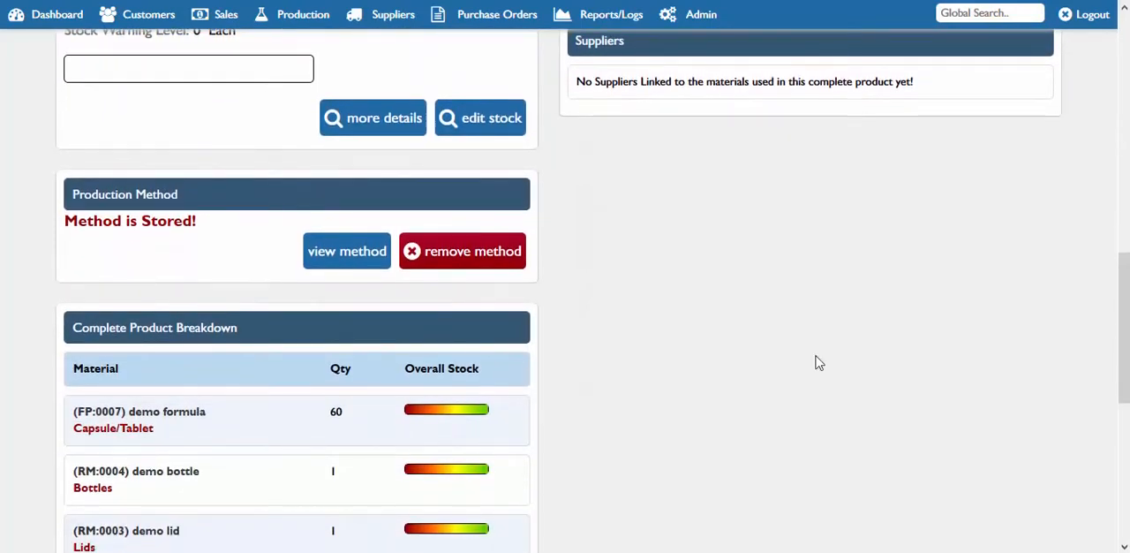
{"action": "scroll", "coordinate": [1123, 397], "scroll_direction": "down", "scroll_amount": 1}
{"action": "scroll", "coordinate": [1123, 398], "scroll_direction": "down", "scroll_amount": 4}
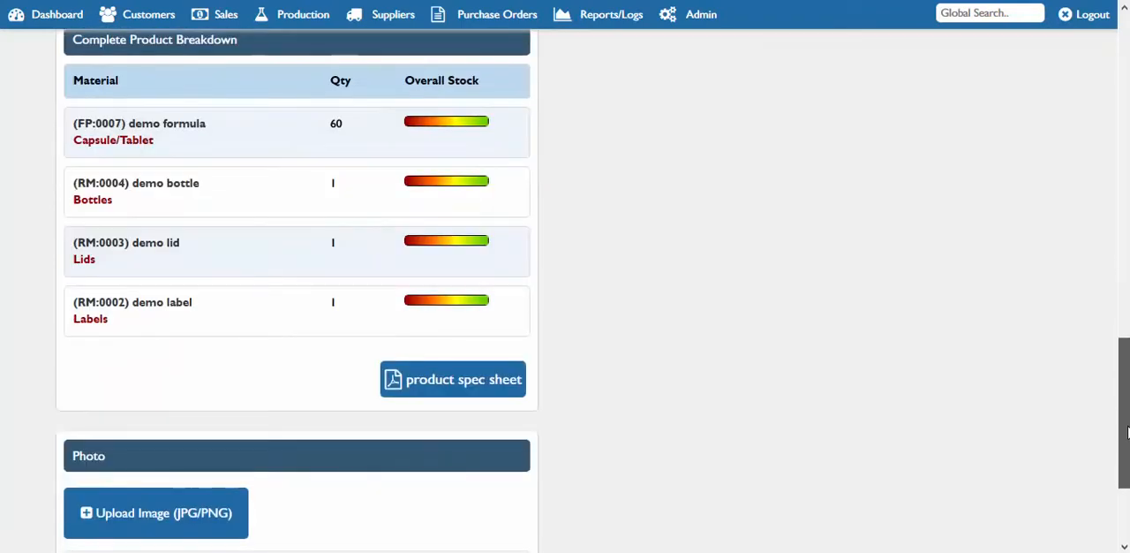
{"action": "scroll", "coordinate": [492, 297], "scroll_direction": "up", "scroll_amount": 1}
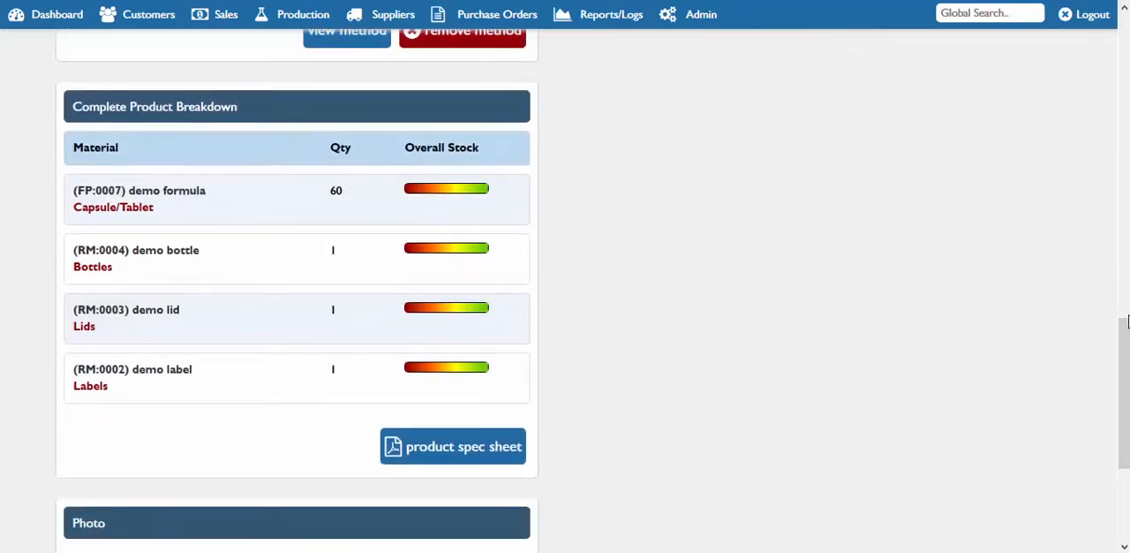
View the demo complete product's spec sheet, and check the photo section and the remaining options at the end of its record
{"action": "scroll", "coordinate": [1123, 397], "scroll_direction": "down", "scroll_amount": 1}
{"action": "left_click", "coordinate": [518, 362]}
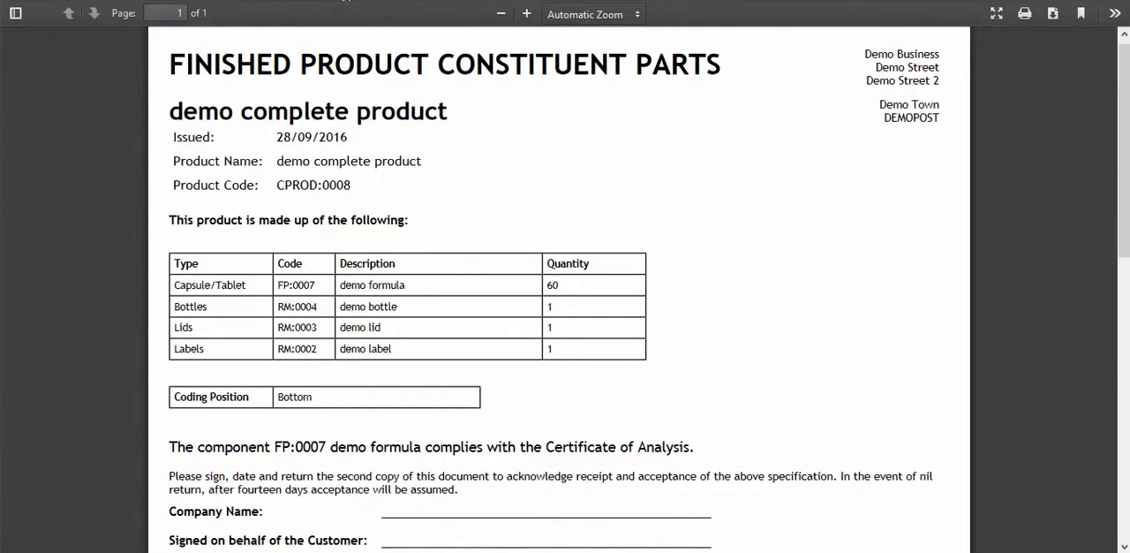
{"action": "left_click", "coordinate": [344, 0]}
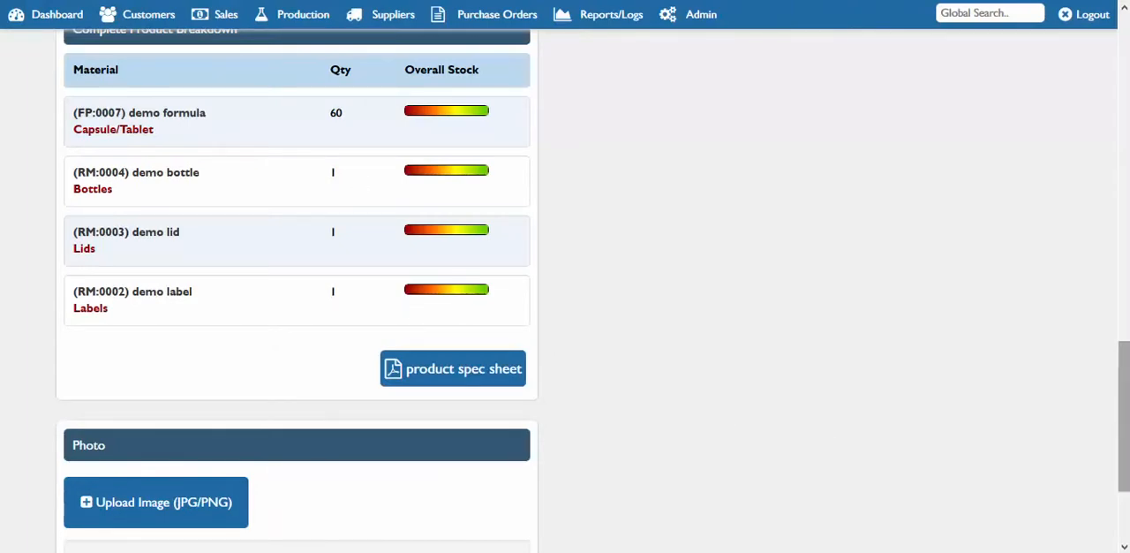
{"action": "scroll", "coordinate": [1071, 457], "scroll_direction": "down", "scroll_amount": 2}
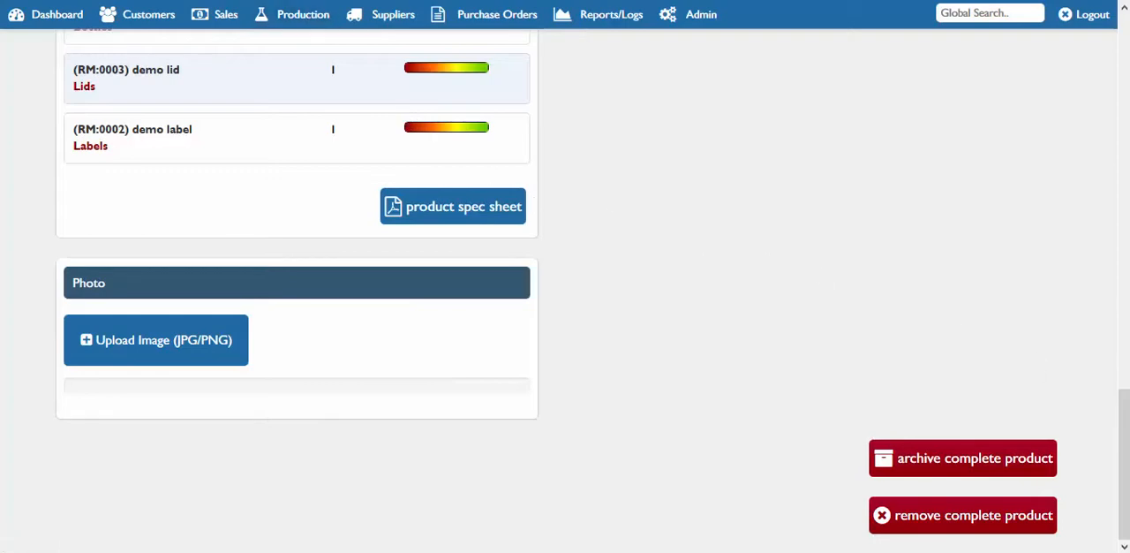
{"action": "left_click_drag", "start_coordinate": [1123, 425], "coordinate": [1123, 394]}
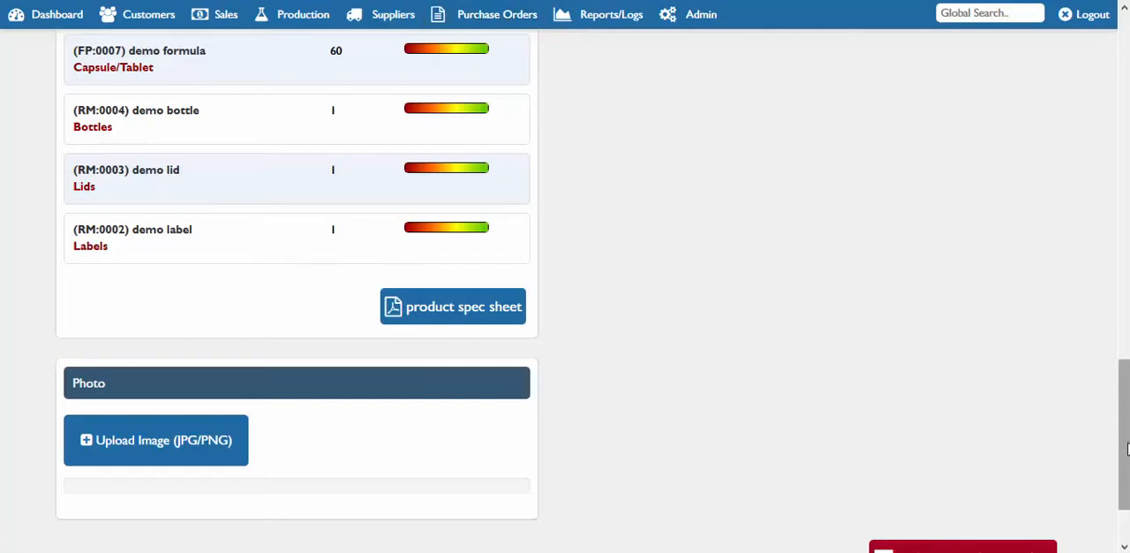
{"action": "left_click_drag", "start_coordinate": [1126, 448], "coordinate": [1125, 104]}
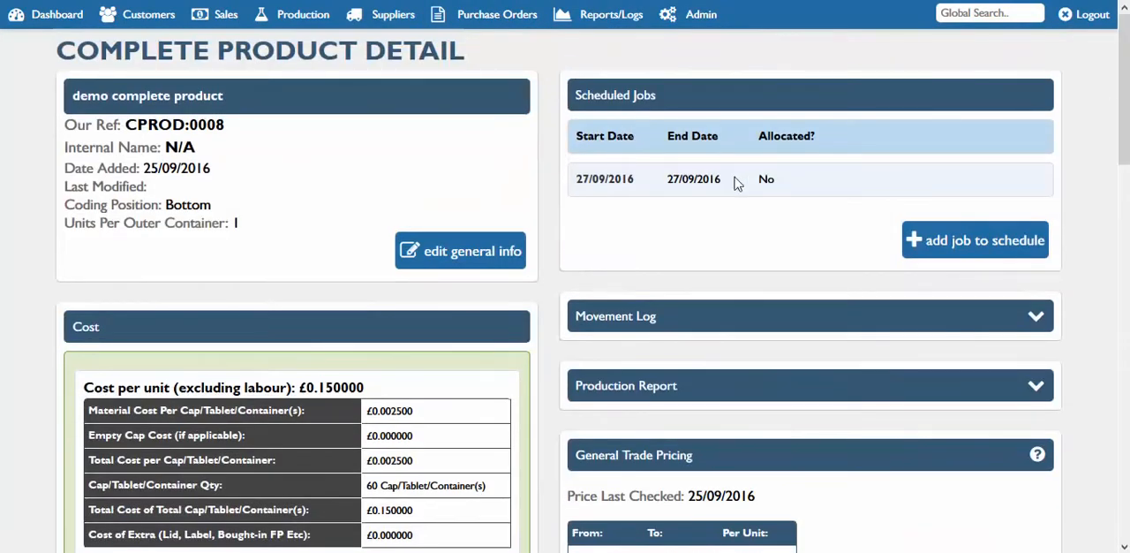
Open the production schedule and review the weekly calendar with its job type and status legend
{"action": "left_click", "coordinate": [315, 14]}
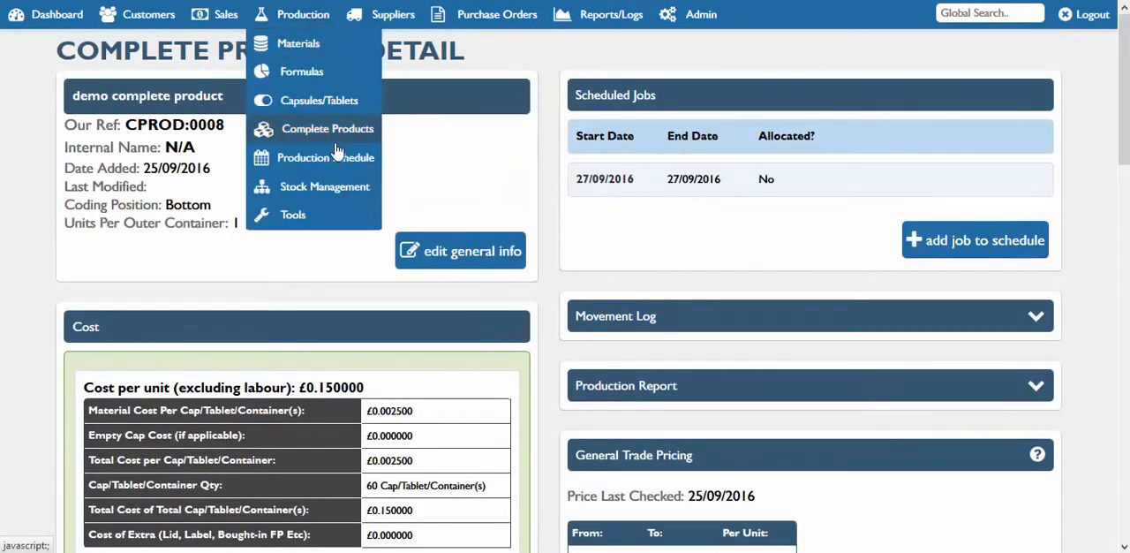
{"action": "left_click", "coordinate": [338, 158]}
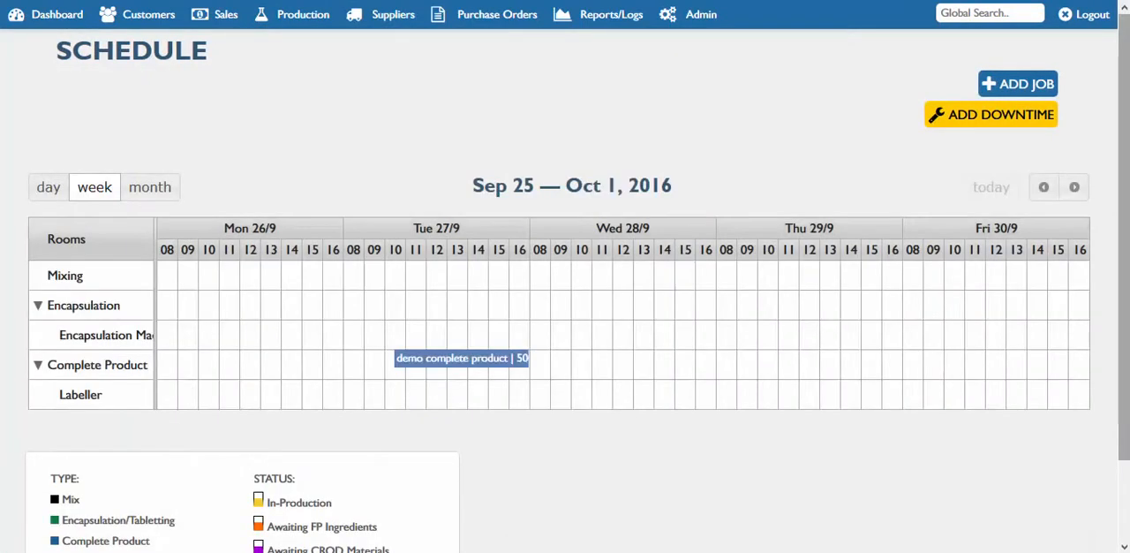
{"action": "left_click_drag", "start_coordinate": [1124, 403], "coordinate": [1124, 472]}
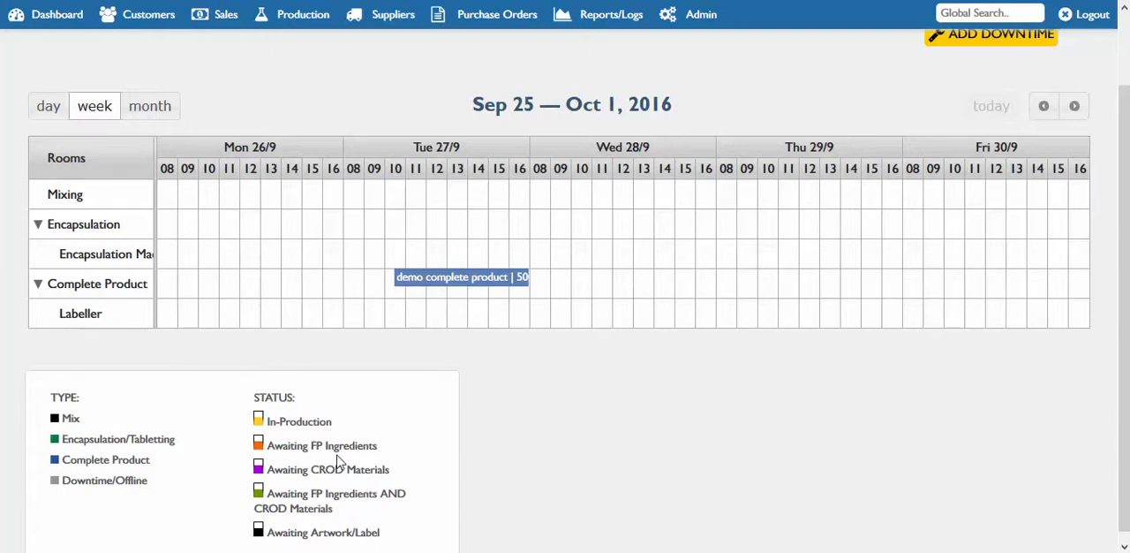
Open the scheduled demo complete product job, check its automatic stock allocation, and return to the schedule
{"action": "left_click", "coordinate": [469, 280]}
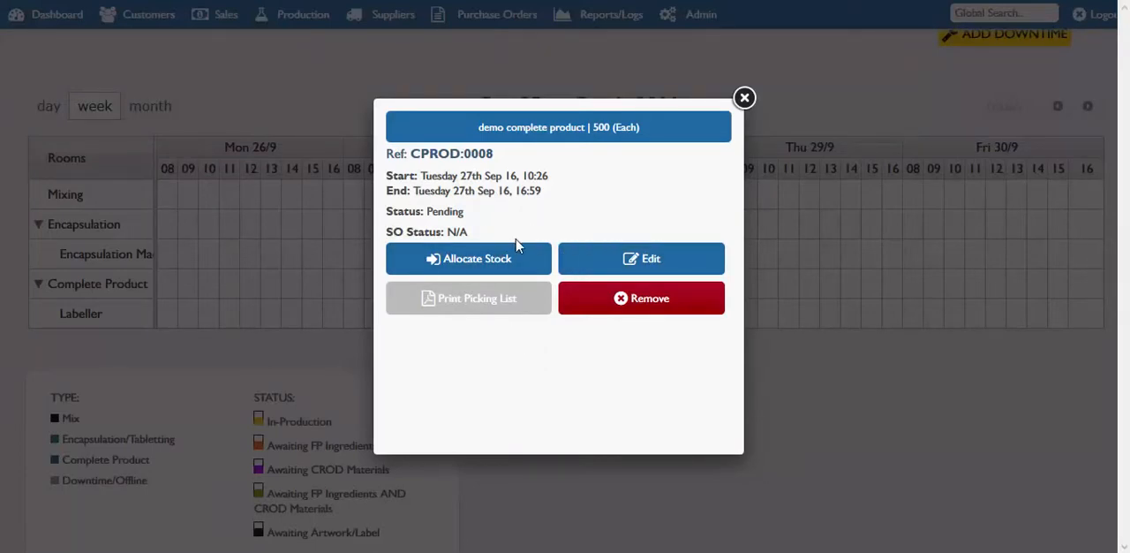
{"action": "left_click", "coordinate": [469, 265]}
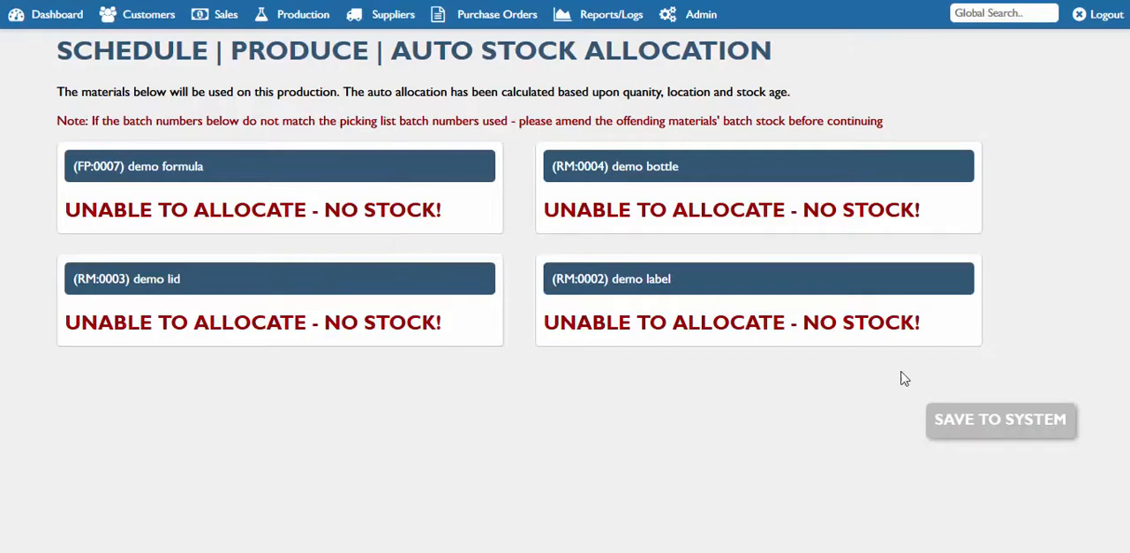
{"action": "left_click", "coordinate": [34, 3]}
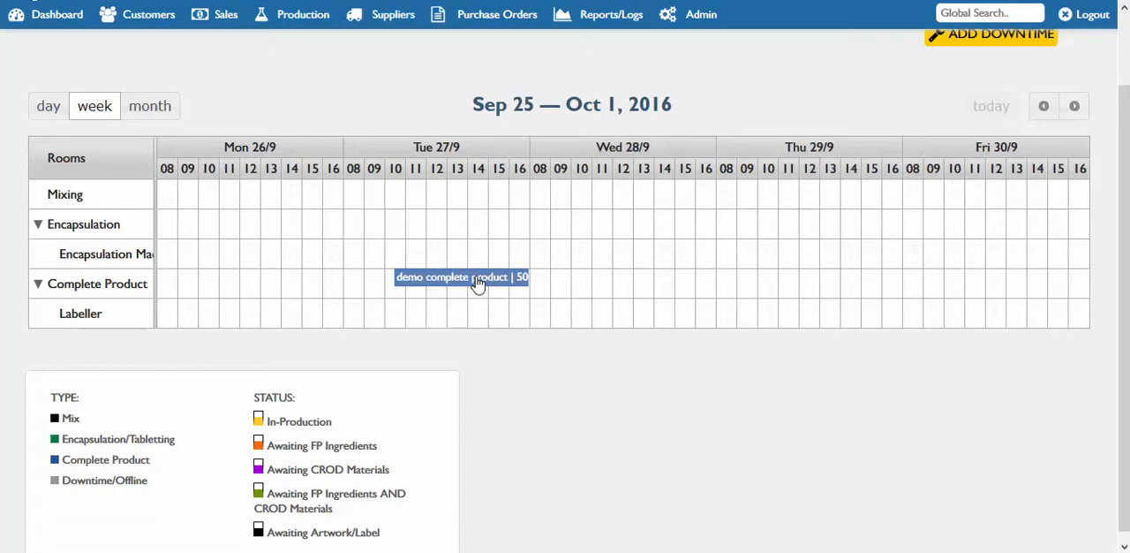
{"action": "left_click", "coordinate": [309, 17]}
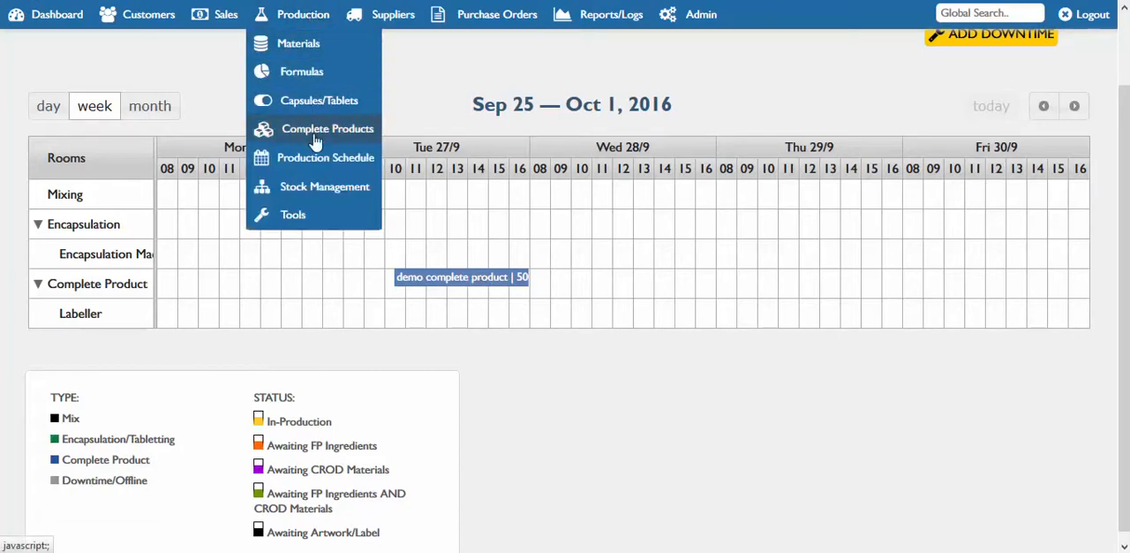
{"action": "mouse_move", "coordinate": [312, 190]}
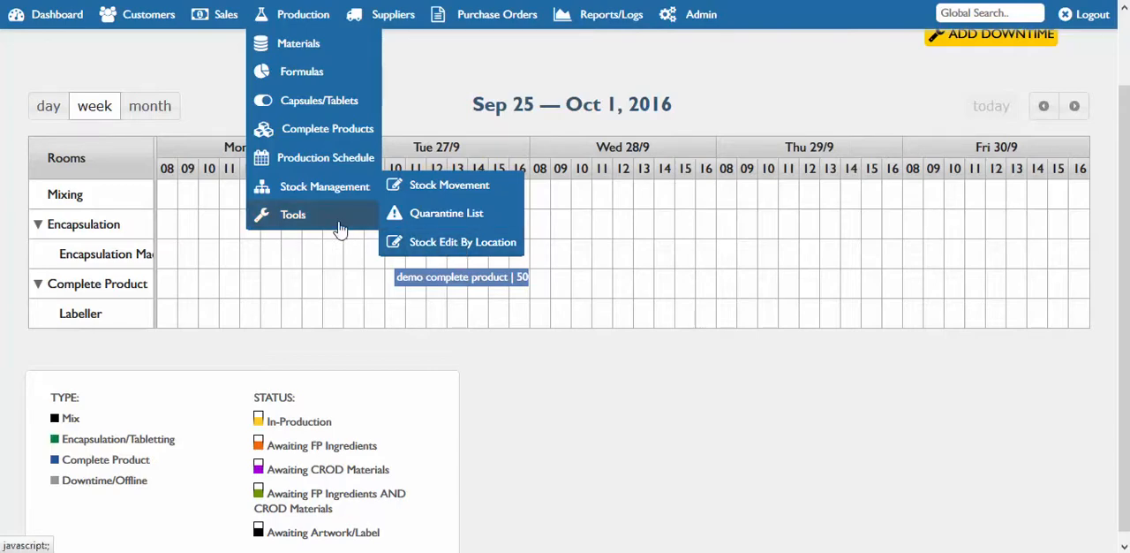
{"action": "mouse_move", "coordinate": [334, 218]}
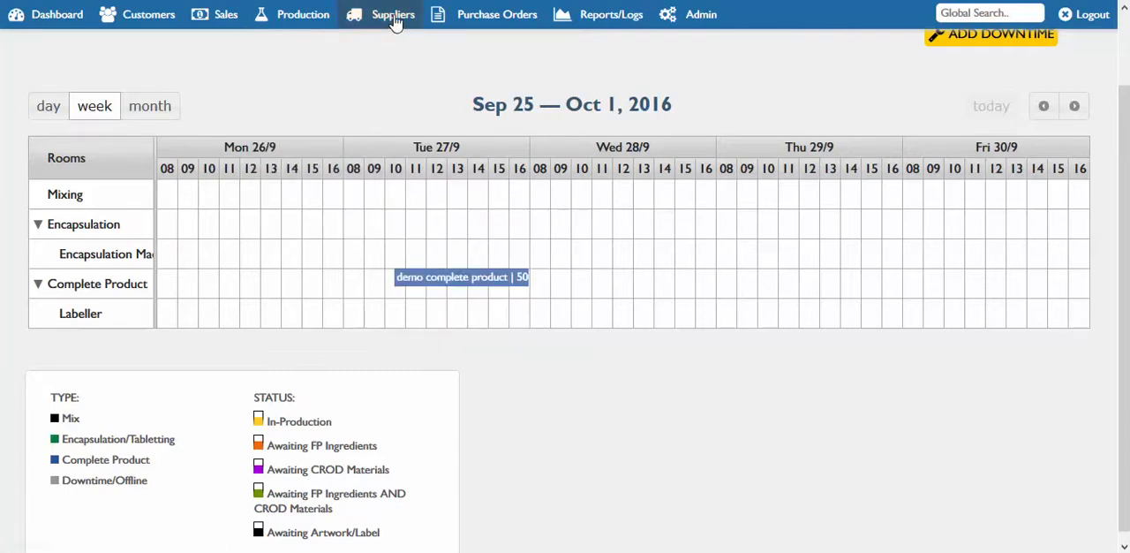
Find the existing suppliers and open the supplier "test"
{"action": "mouse_move", "coordinate": [394, 22]}
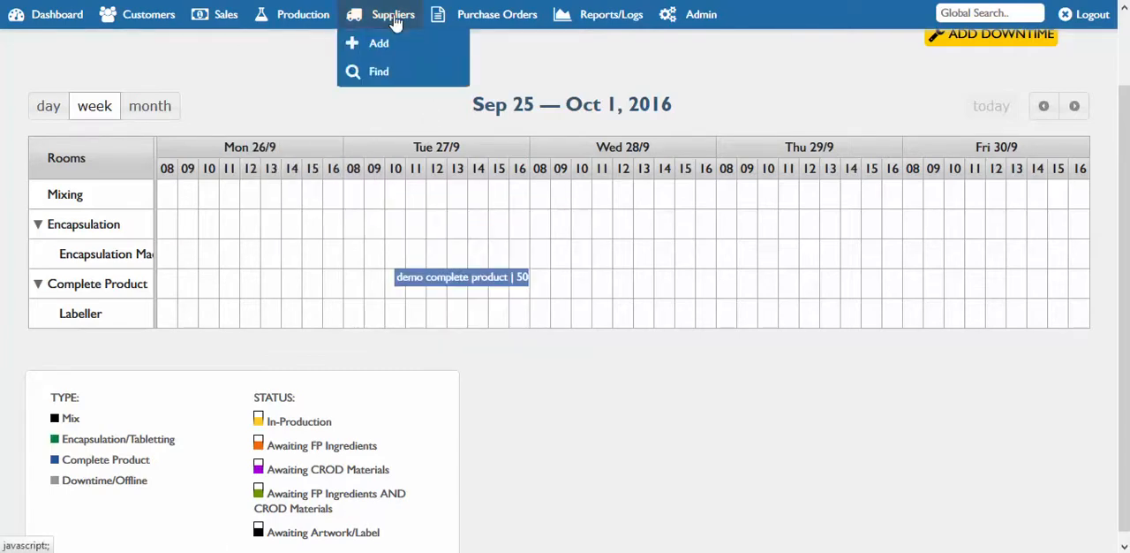
{"action": "left_click", "coordinate": [399, 74]}
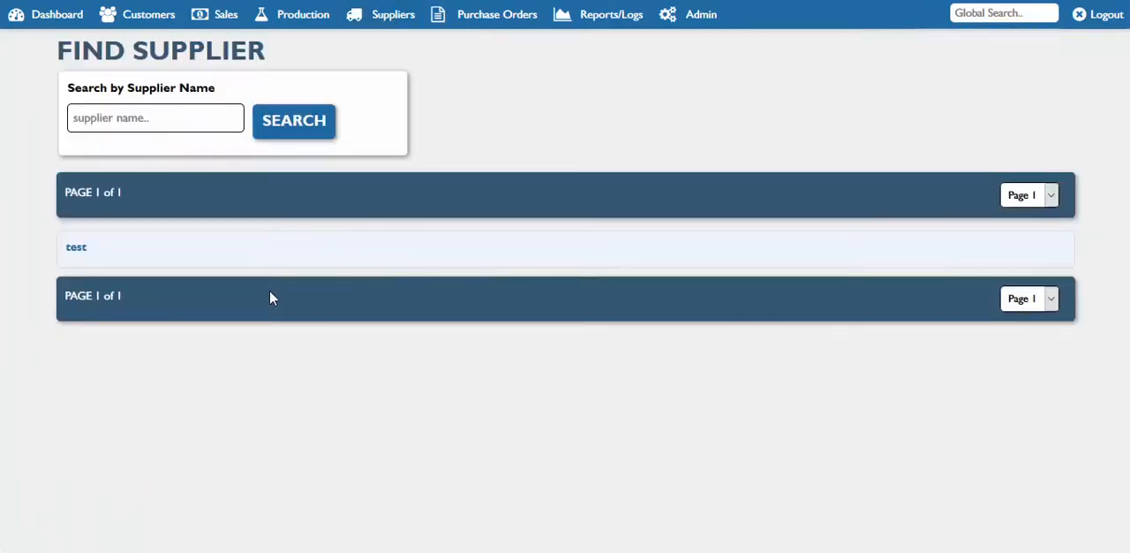
{"action": "left_click", "coordinate": [78, 252]}
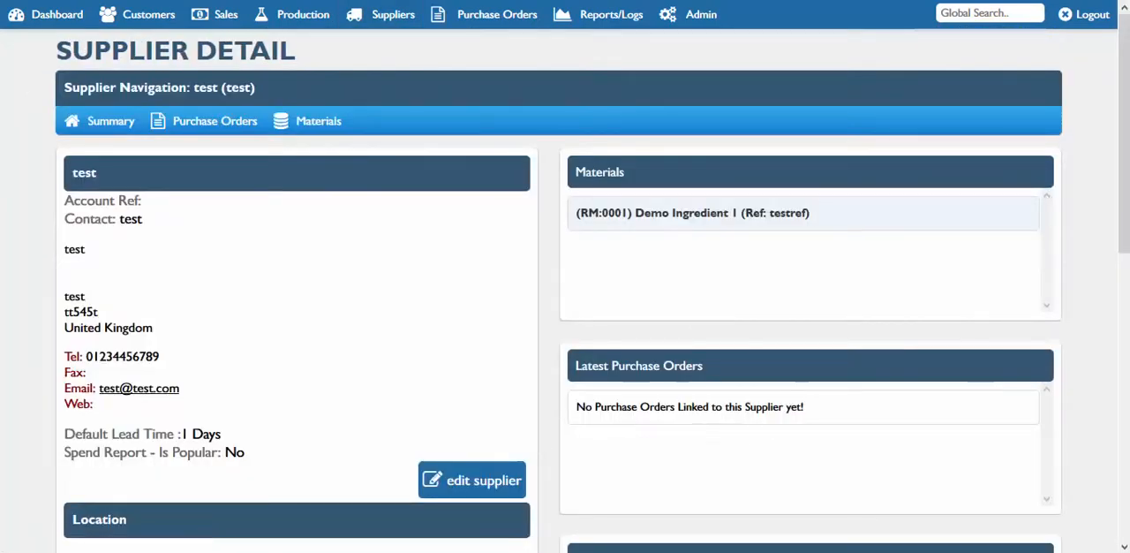
Examine the supplier's details, location, contacts, notes, linked materials, latest purchase orders and quote requests
{"action": "scroll", "coordinate": [565, 292], "scroll_direction": "down", "scroll_amount": 1}
{"action": "scroll", "coordinate": [565, 291], "scroll_direction": "down", "scroll_amount": 2}
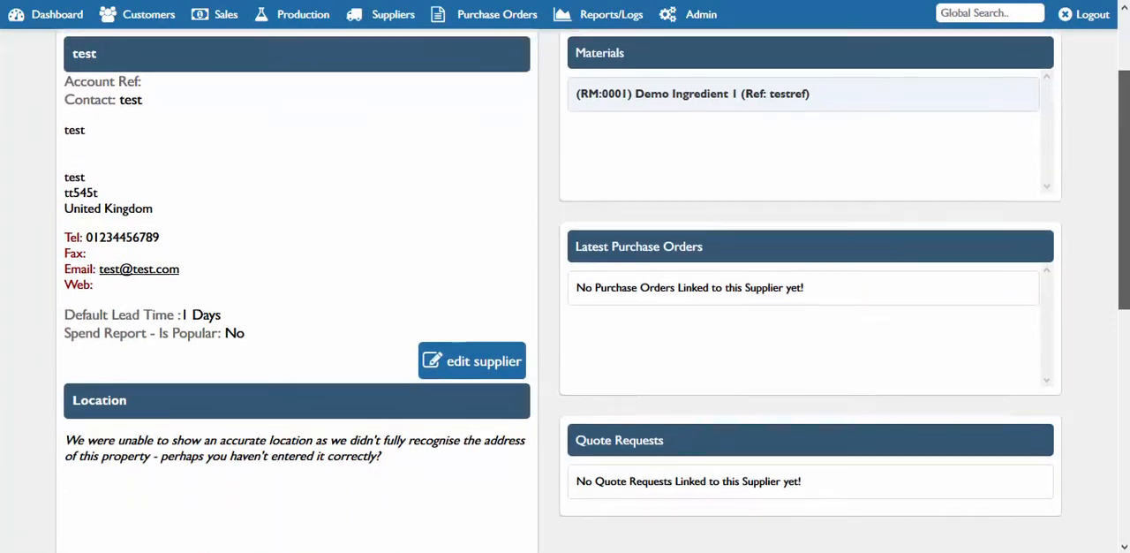
{"action": "scroll", "coordinate": [565, 291], "scroll_direction": "down", "scroll_amount": 4}
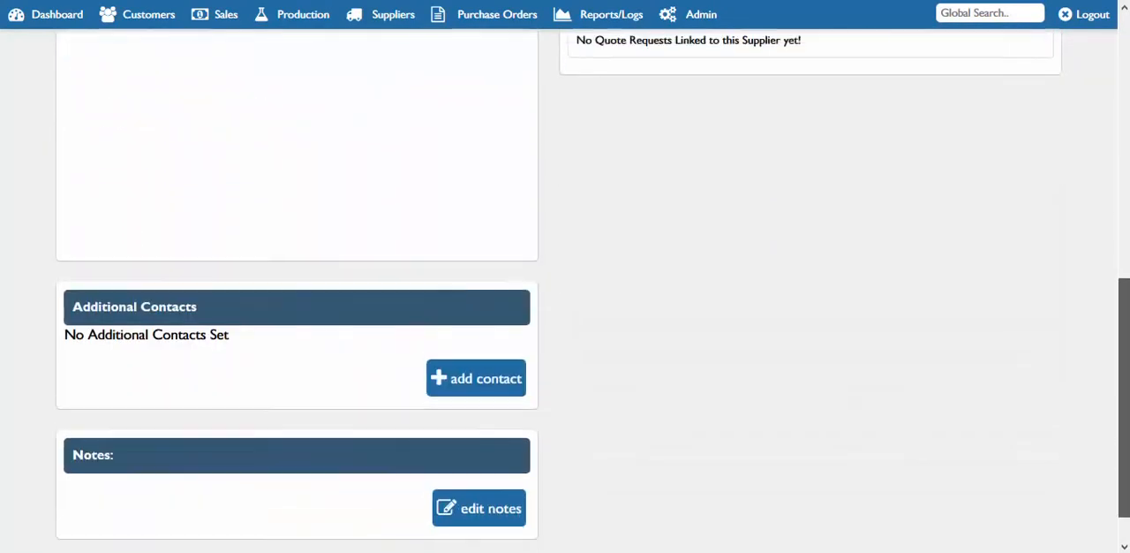
{"action": "scroll", "coordinate": [825, 200], "scroll_direction": "up", "scroll_amount": 7}
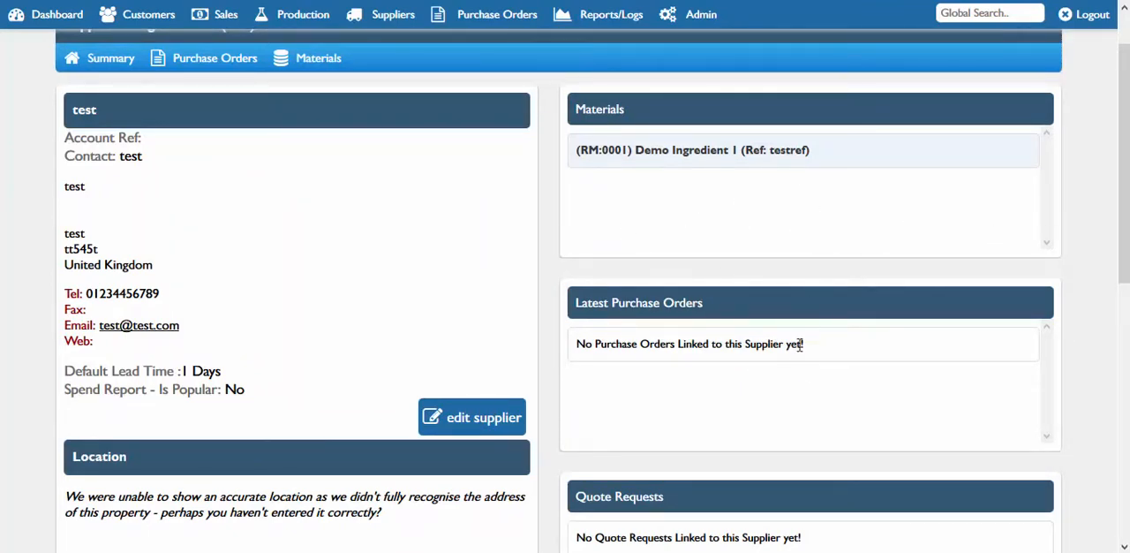
{"action": "left_click_drag", "start_coordinate": [1128, 258], "coordinate": [1126, 344]}
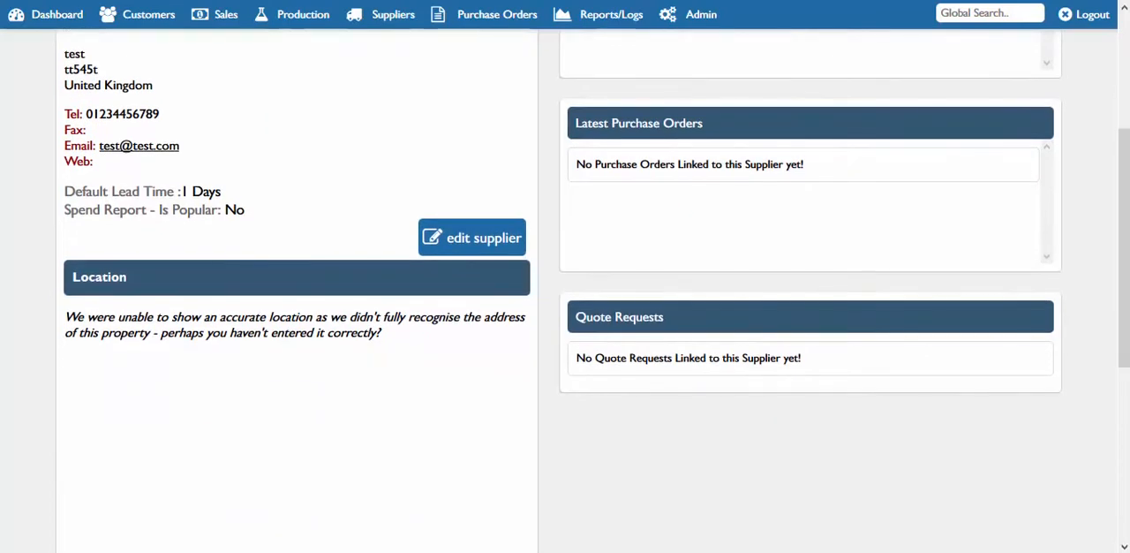
{"action": "left_click_drag", "start_coordinate": [1123, 298], "coordinate": [1111, 161]}
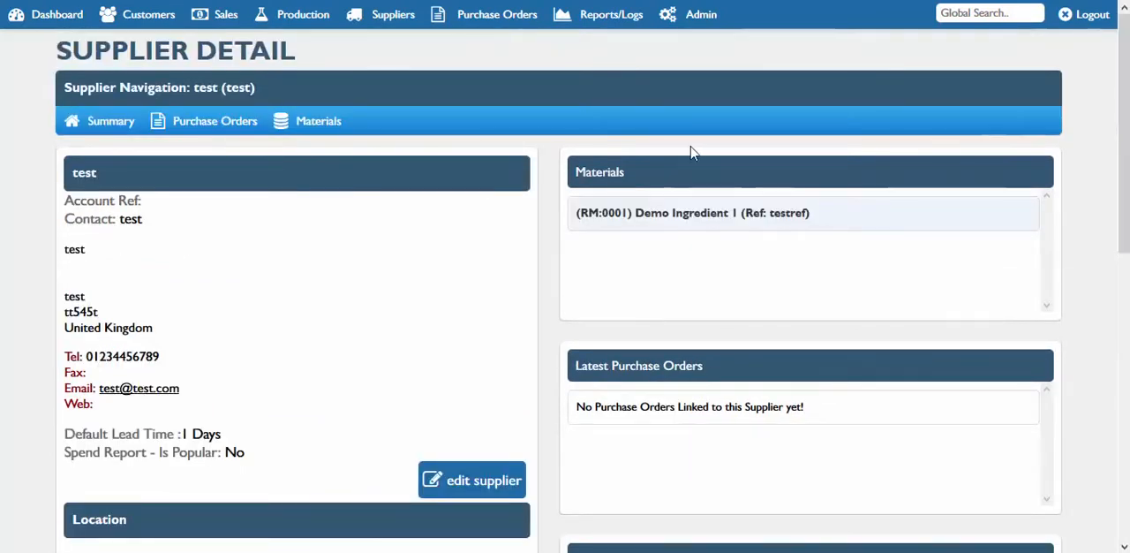
Start a new purchase order and look up "test" as its supplier
{"action": "left_click", "coordinate": [472, 20]}
{"action": "left_click", "coordinate": [465, 44]}
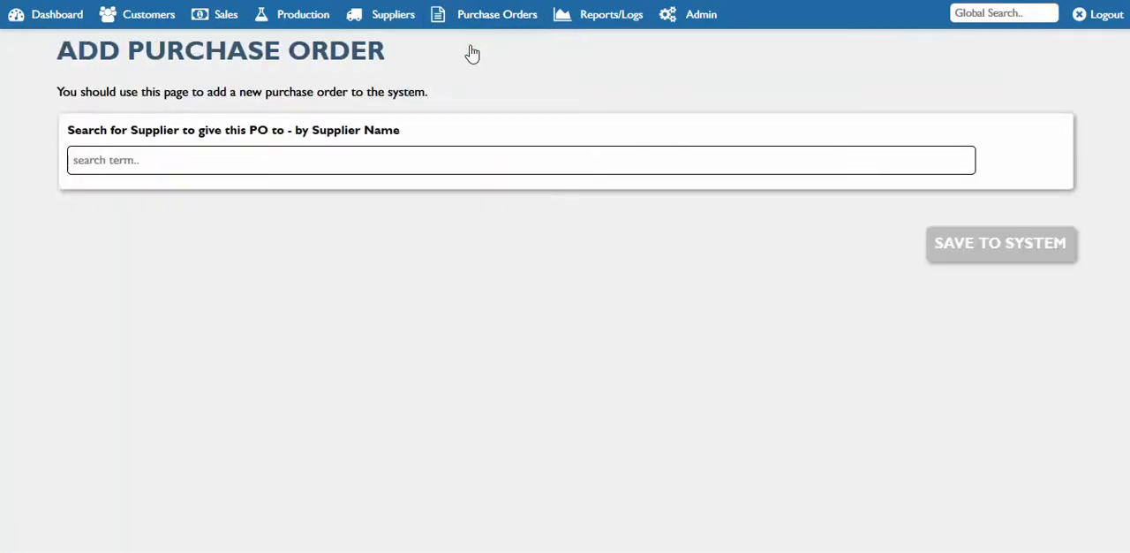
{"action": "type", "text": "d"}
{"action": "type", "text": "e"}
{"action": "key", "text": "BackSpace"}
{"action": "key", "text": "BackSpace"}
{"action": "type", "text": "test"}
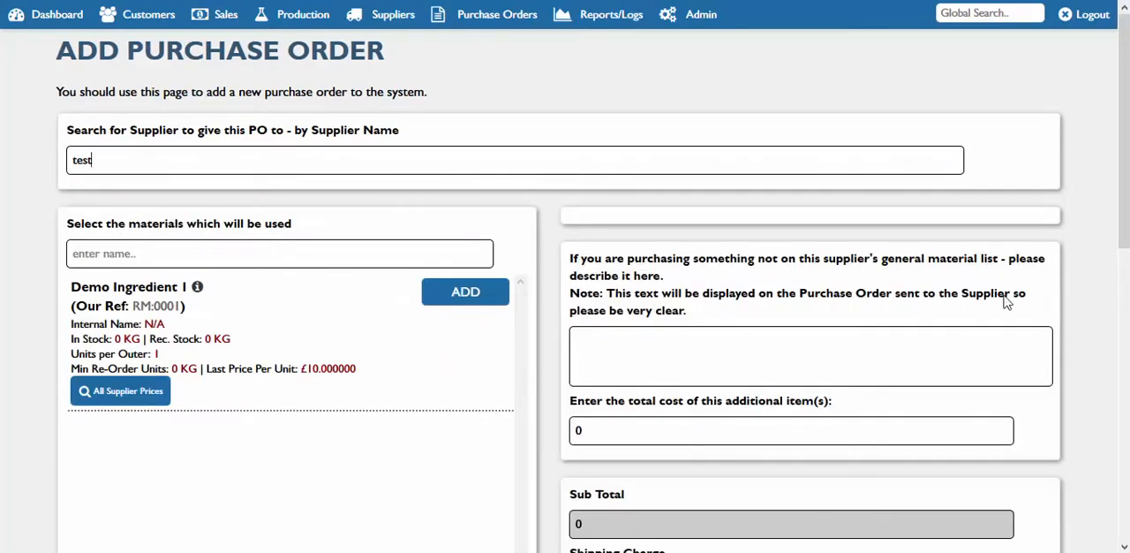
Review the new purchase order's materials, additional items and charge fields, and open the search for existing purchase orders
{"action": "left_click_drag", "start_coordinate": [1122, 159], "coordinate": [1126, 199]}
{"action": "left_click_drag", "start_coordinate": [1124, 181], "coordinate": [1124, 182]}
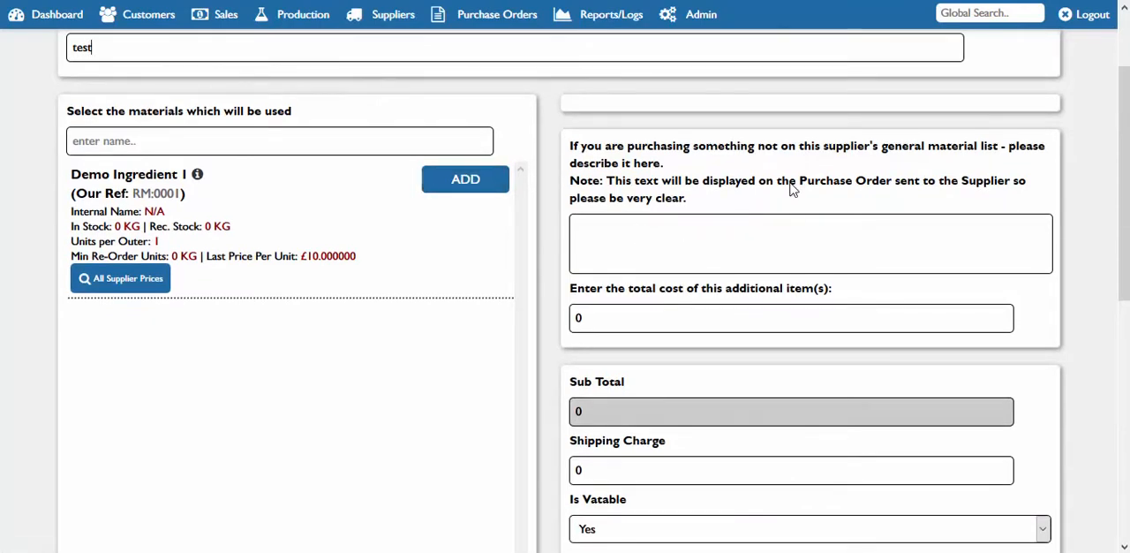
{"action": "left_click_drag", "start_coordinate": [1125, 245], "coordinate": [1127, 199]}
{"action": "left_click", "coordinate": [491, 18]}
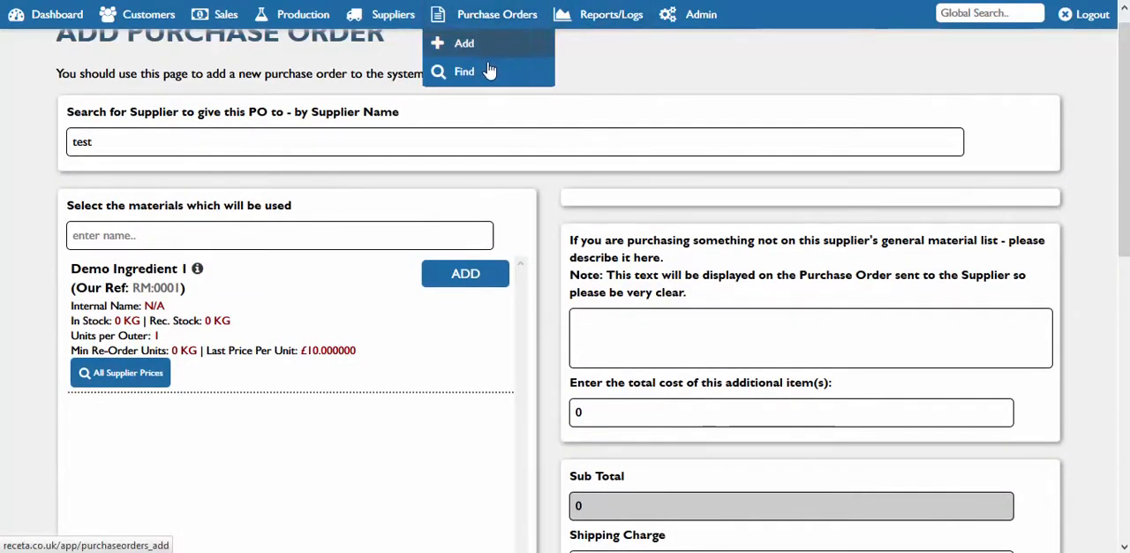
{"action": "left_click", "coordinate": [489, 72]}
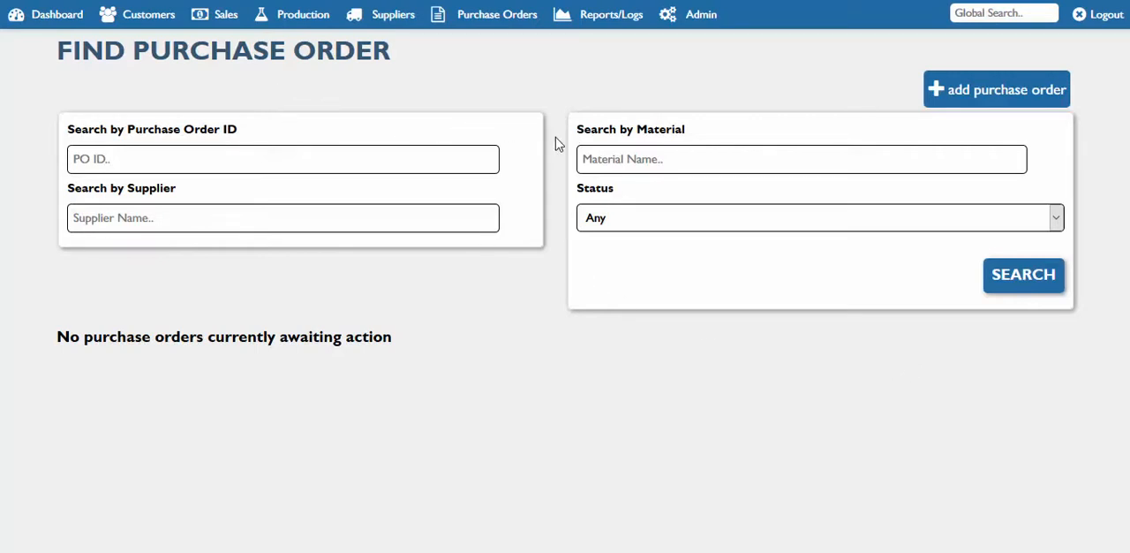
Run the stock expiry report for ingredients with the expiry range set to Already Expired!
{"action": "left_click", "coordinate": [609, 18]}
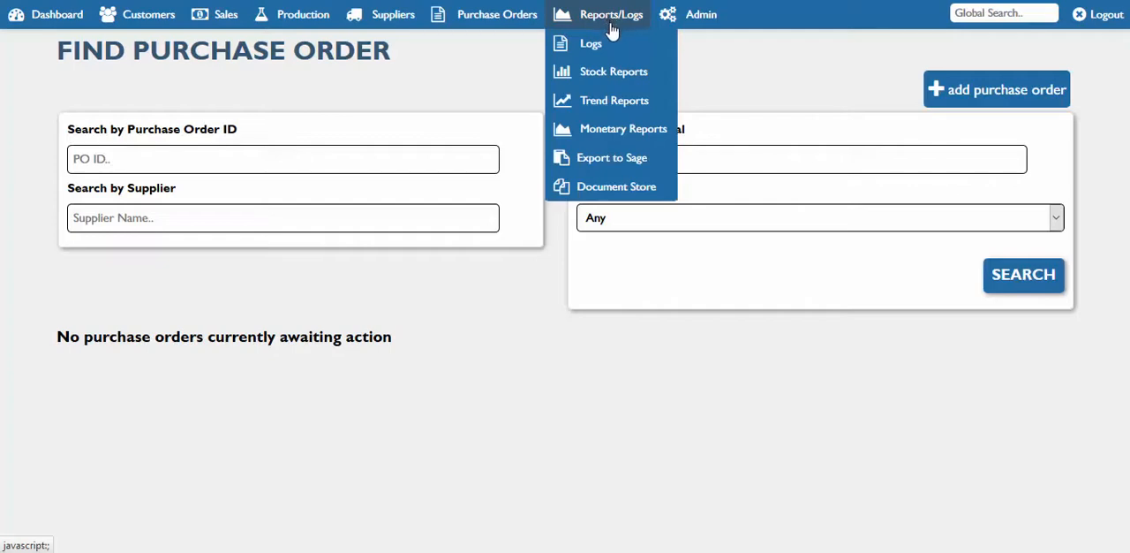
{"action": "mouse_move", "coordinate": [607, 46]}
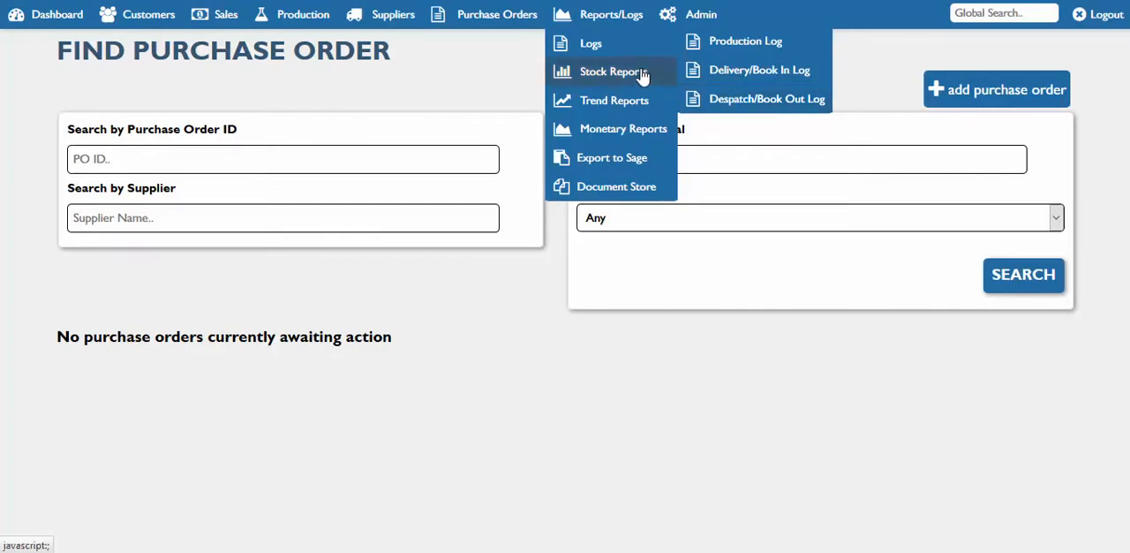
{"action": "mouse_move", "coordinate": [643, 78]}
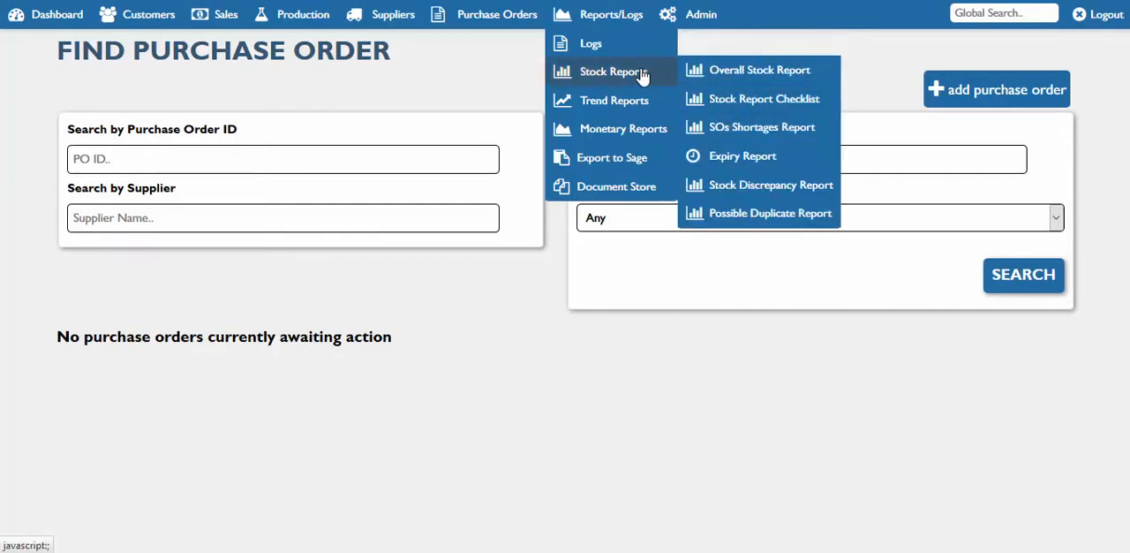
{"action": "left_click", "coordinate": [742, 156]}
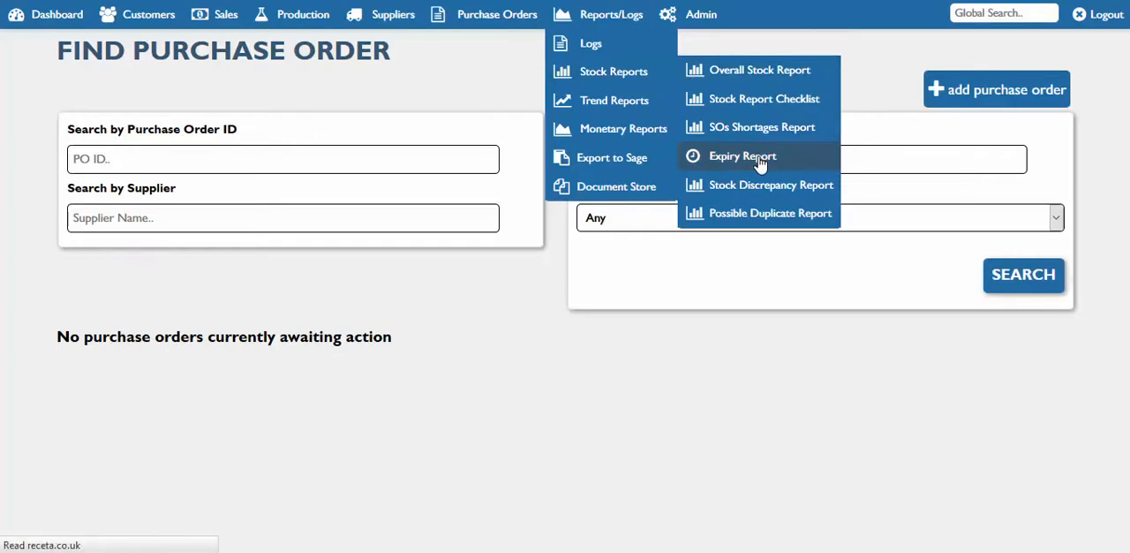
{"action": "left_click", "coordinate": [649, 159]}
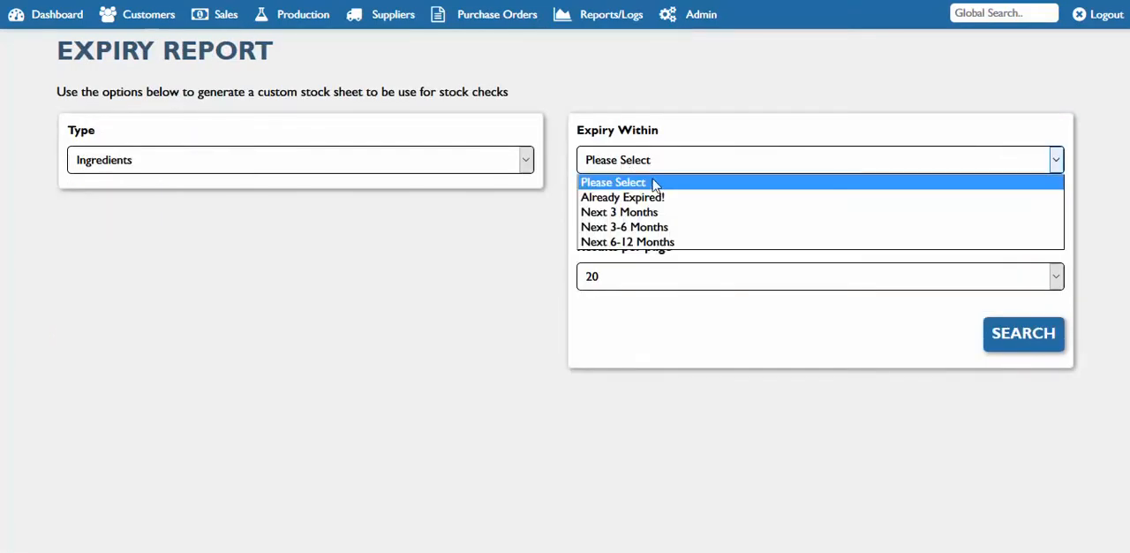
{"action": "left_click", "coordinate": [648, 196]}
{"action": "left_click", "coordinate": [1032, 336]}
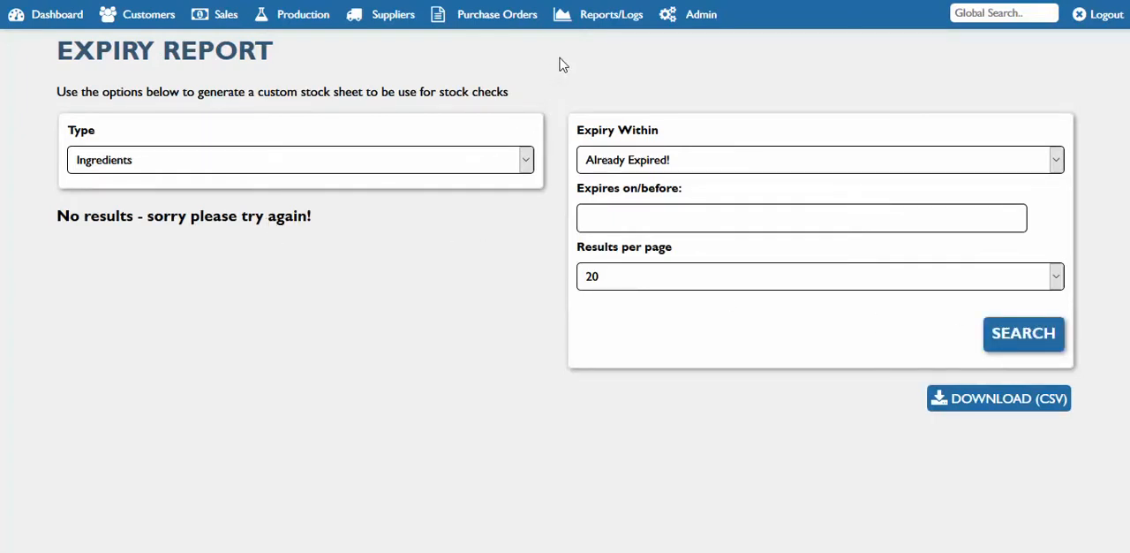
Open the monetary Profit/Loss report and examine its margin chart, order and invoice totals, and sales order list
{"action": "left_click", "coordinate": [612, 30]}
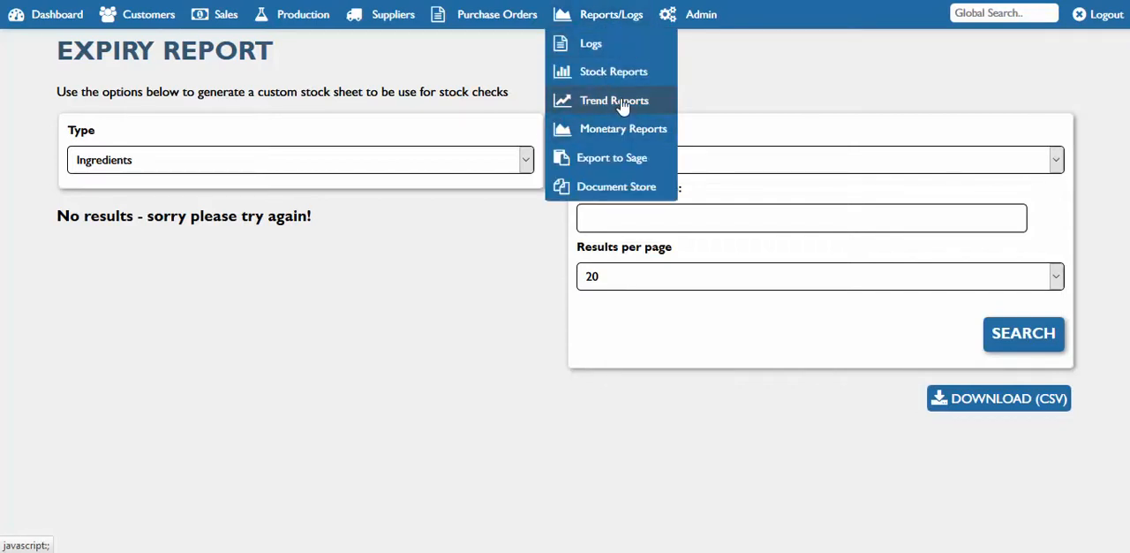
{"action": "mouse_move", "coordinate": [622, 105]}
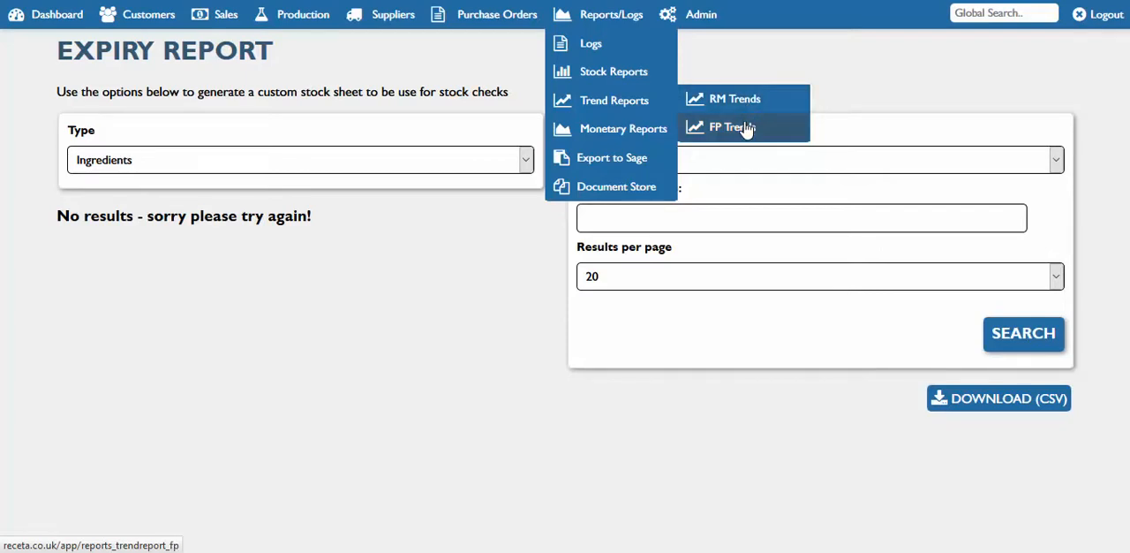
{"action": "mouse_move", "coordinate": [612, 131]}
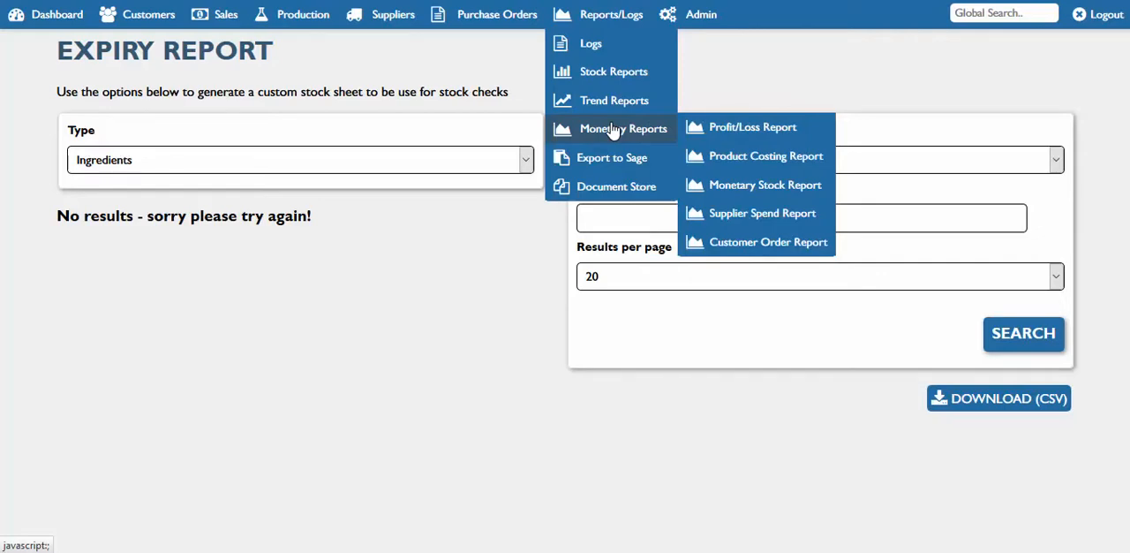
{"action": "left_click", "coordinate": [760, 129]}
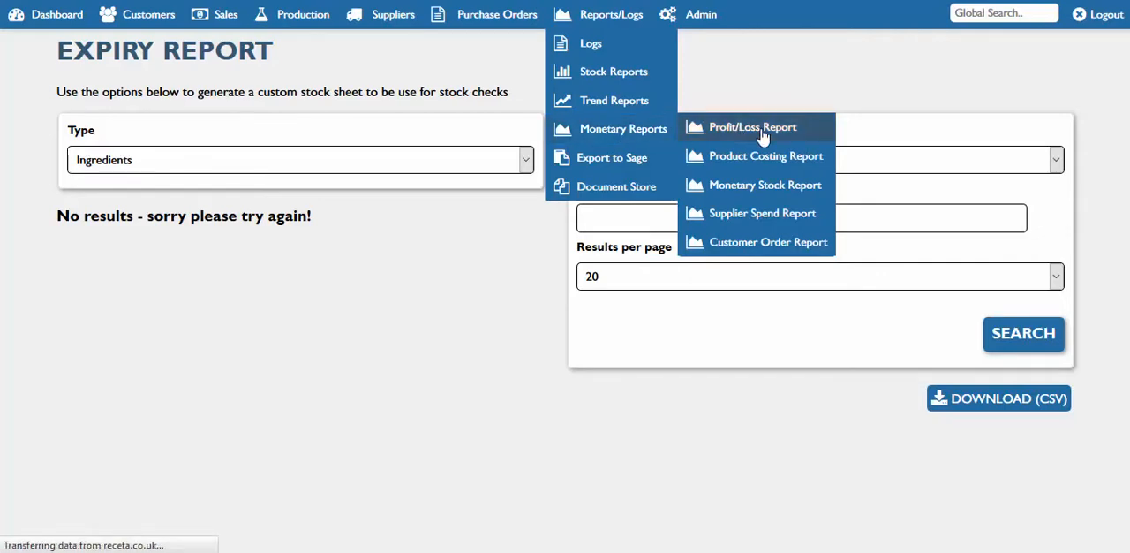
{"action": "scroll", "coordinate": [564, 291], "scroll_direction": "down", "scroll_amount": 5}
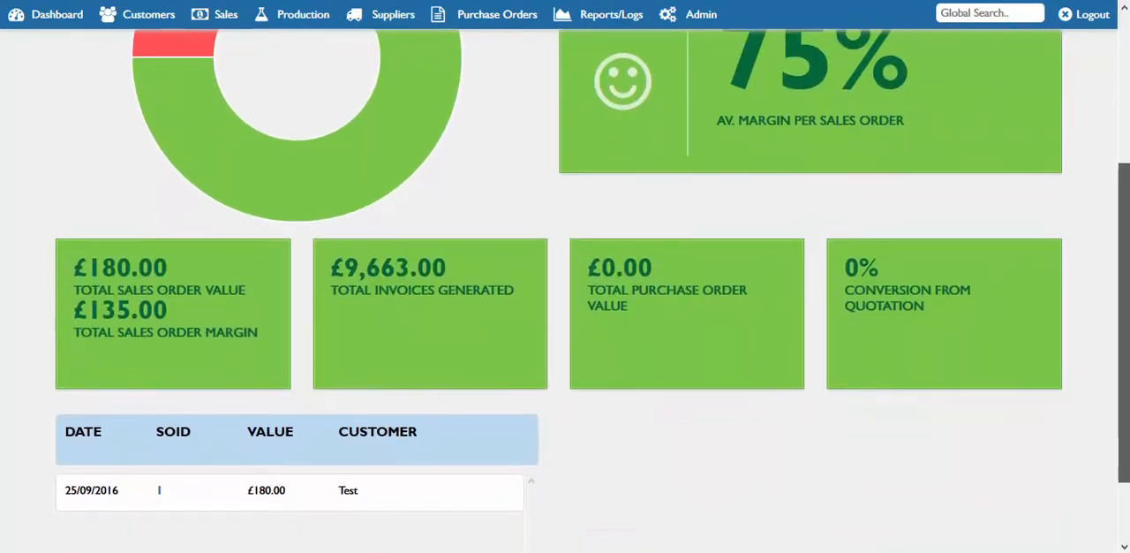
{"action": "scroll", "coordinate": [565, 291], "scroll_direction": "down", "scroll_amount": 1}
{"action": "scroll", "coordinate": [564, 291], "scroll_direction": "down", "scroll_amount": 1}
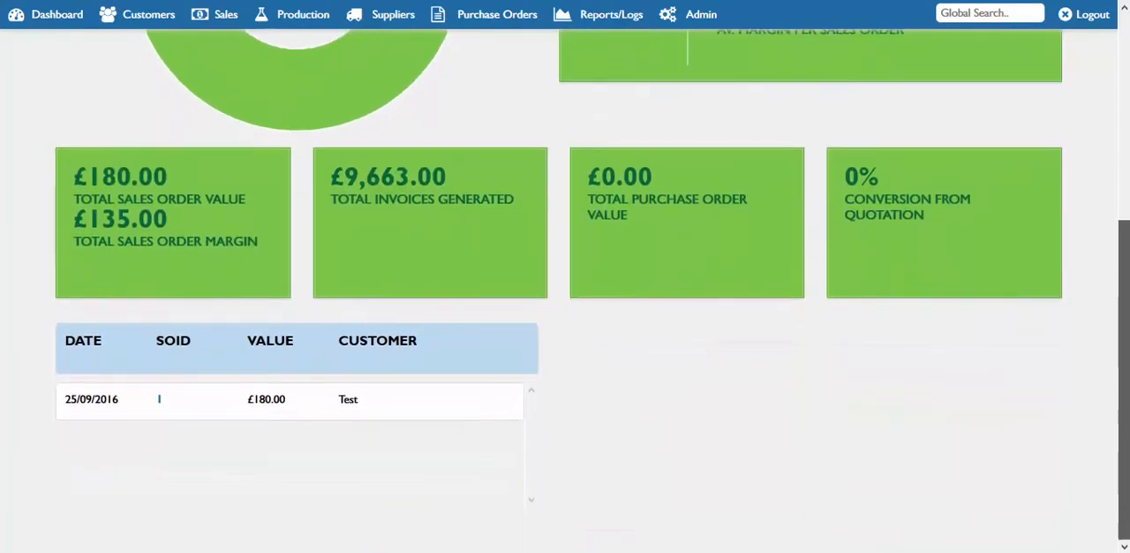
{"action": "scroll", "coordinate": [1102, 184], "scroll_direction": "up", "scroll_amount": 6}
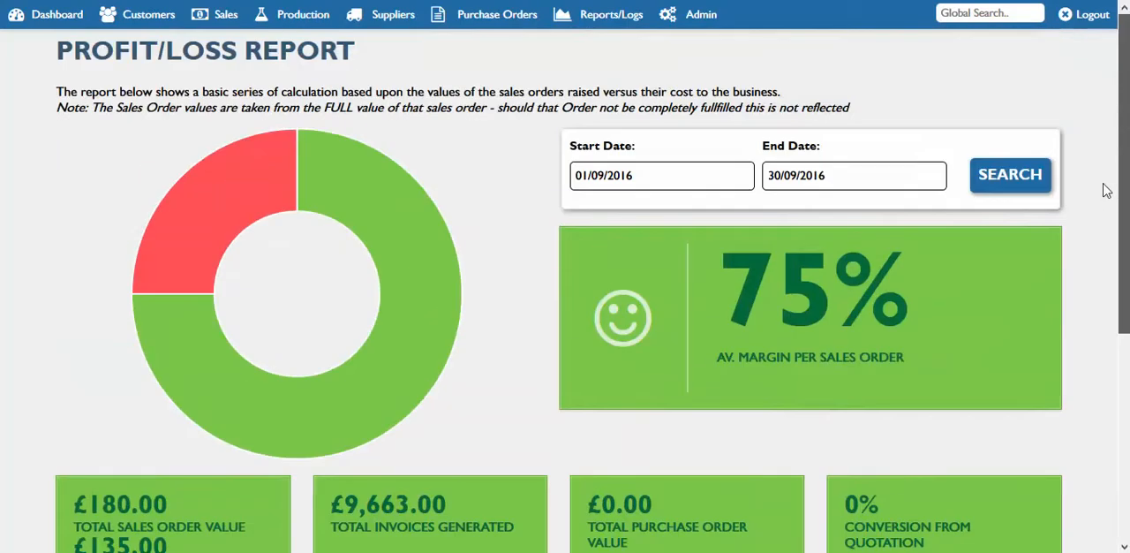
{"action": "left_click", "coordinate": [607, 16]}
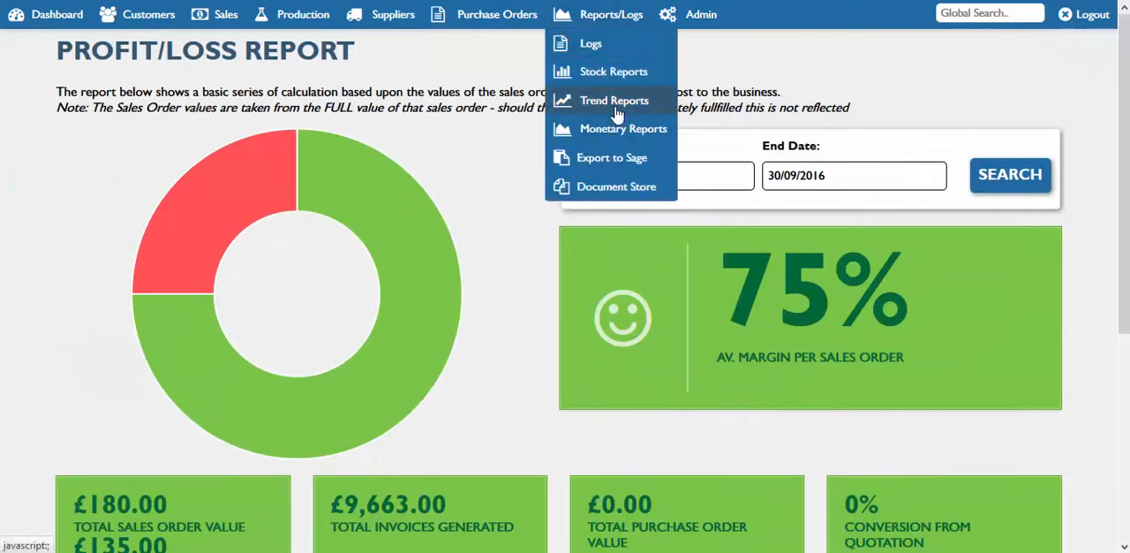
{"action": "mouse_move", "coordinate": [621, 130]}
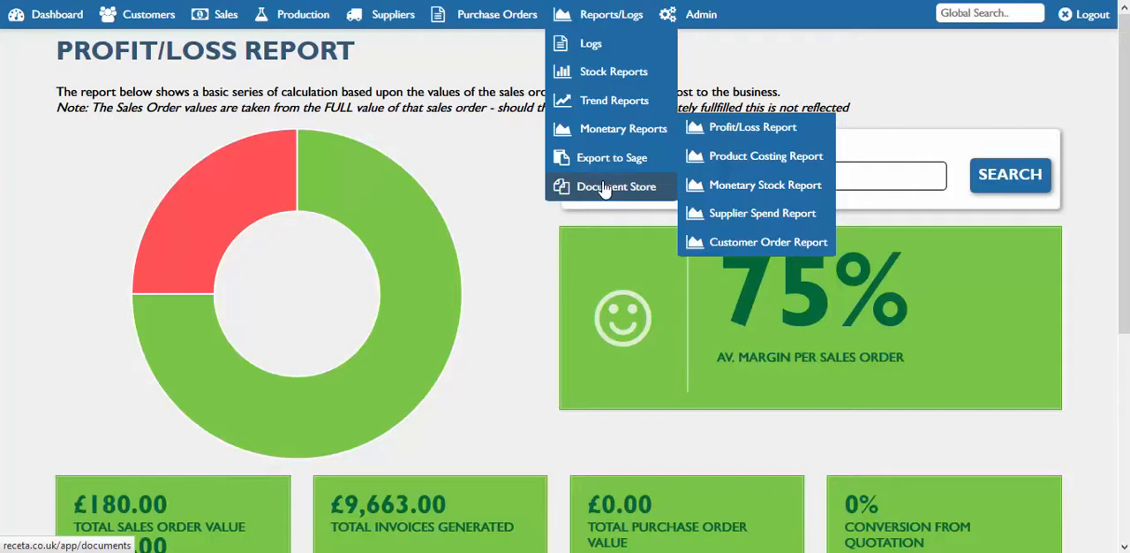
{"action": "left_click", "coordinate": [461, 144]}
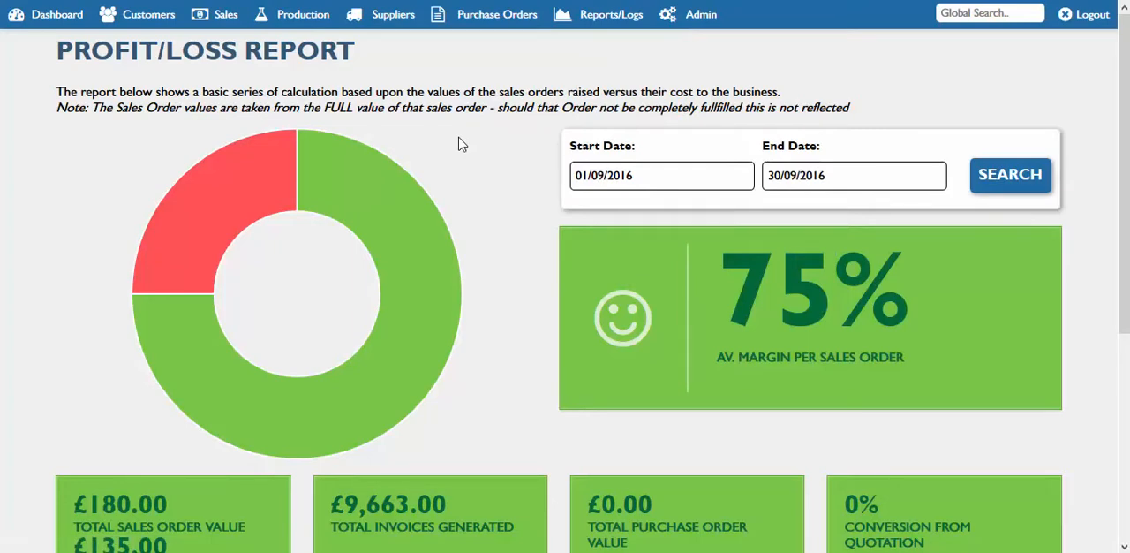
Open the admin list of user accounts
{"action": "left_click", "coordinate": [700, 17]}
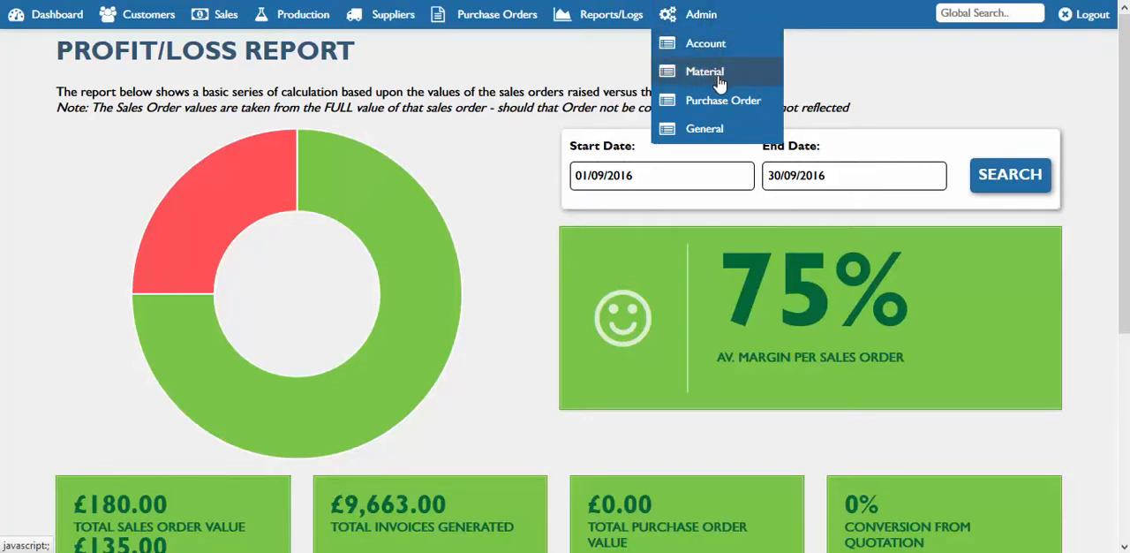
{"action": "mouse_move", "coordinate": [724, 47]}
{"action": "left_click", "coordinate": [875, 53]}
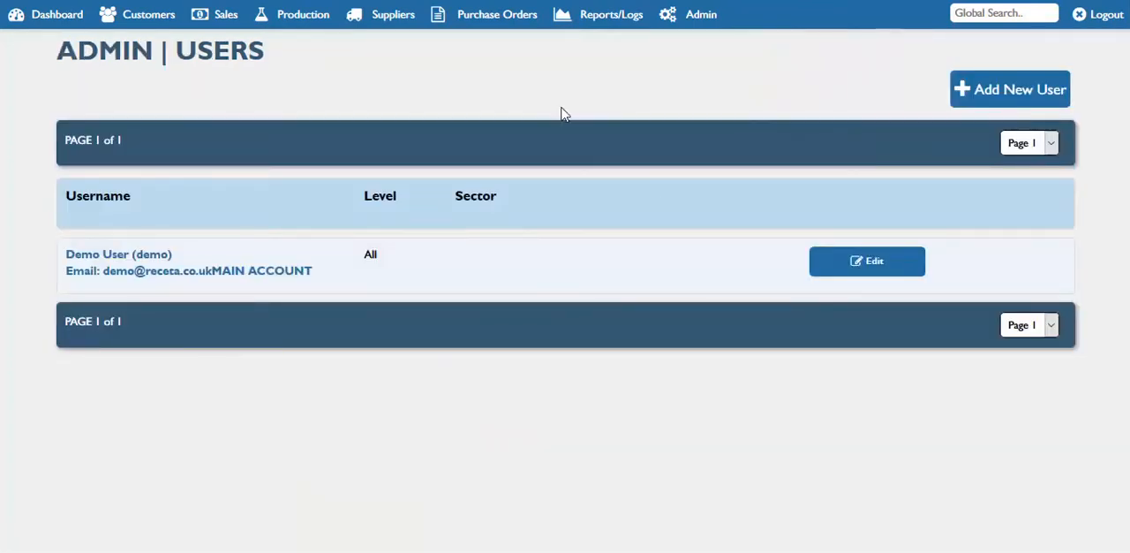
Open the settings of your own account and review the contact, address and company number fields
{"action": "mouse_move", "coordinate": [684, 19]}
{"action": "mouse_move", "coordinate": [702, 50]}
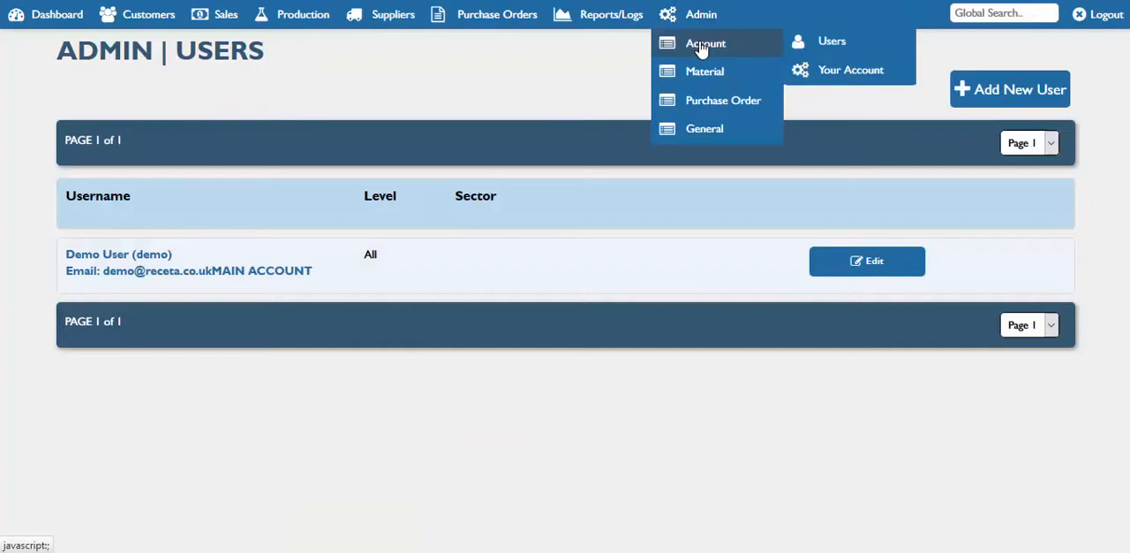
{"action": "left_click", "coordinate": [856, 72]}
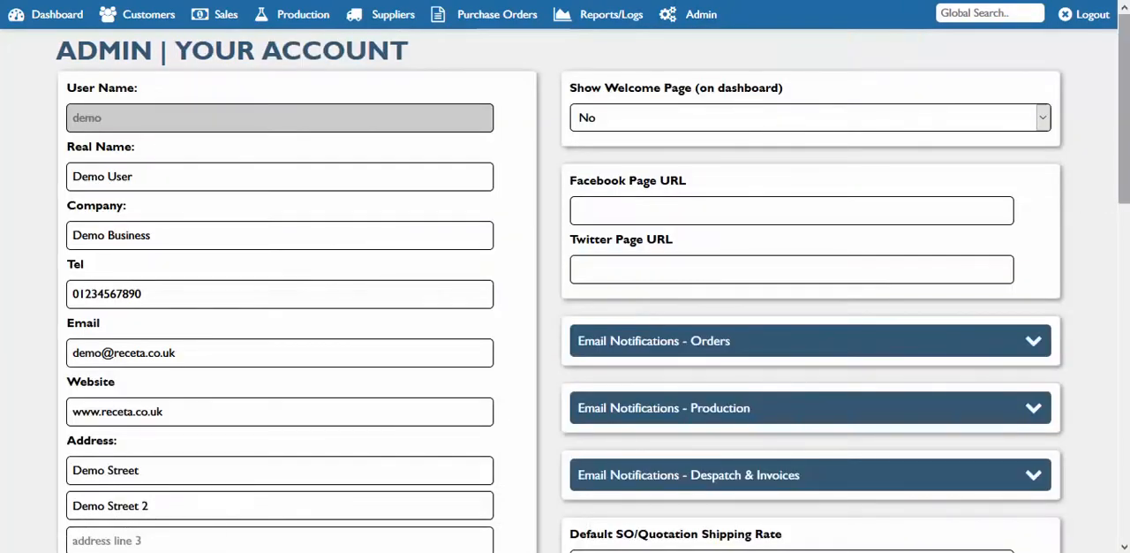
{"action": "left_click_drag", "start_coordinate": [1123, 194], "coordinate": [1123, 299]}
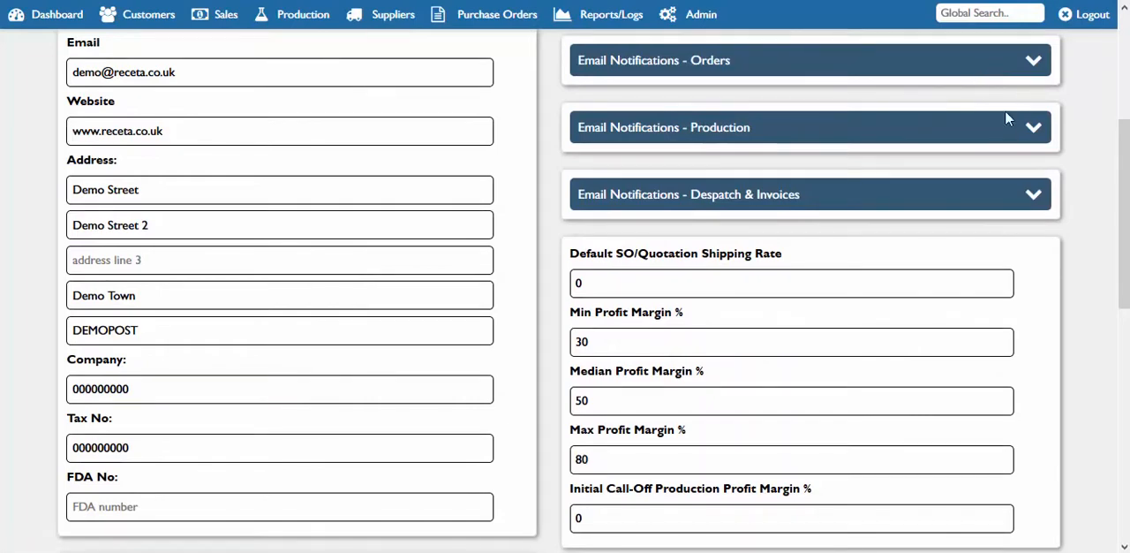
Examine the recipient choices for New Quotation and Sales Order Qty Edited in the order email notifications
{"action": "left_click", "coordinate": [967, 64]}
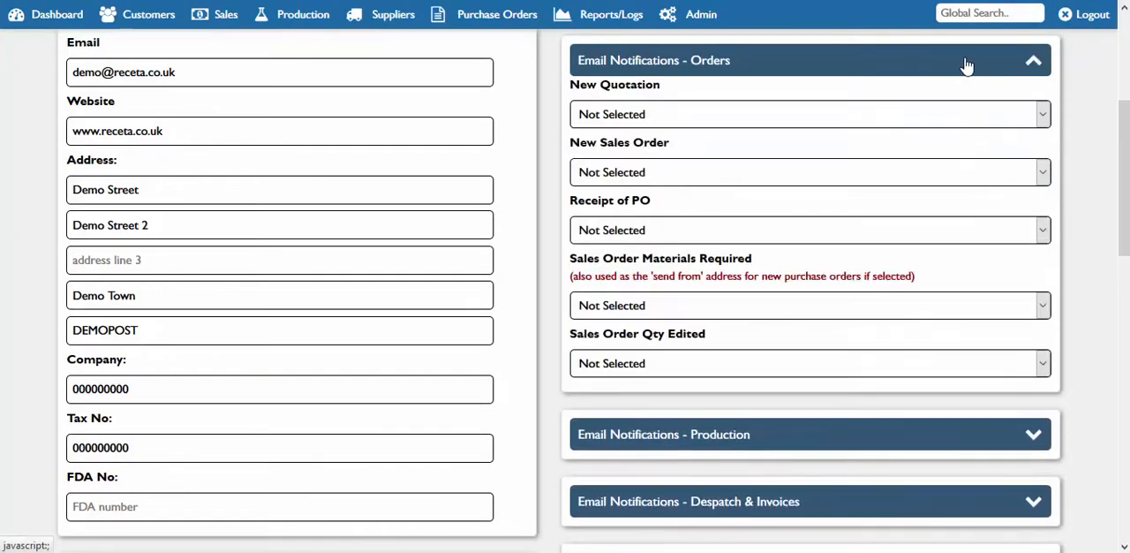
{"action": "left_click_drag", "start_coordinate": [673, 90], "coordinate": [631, 94]}
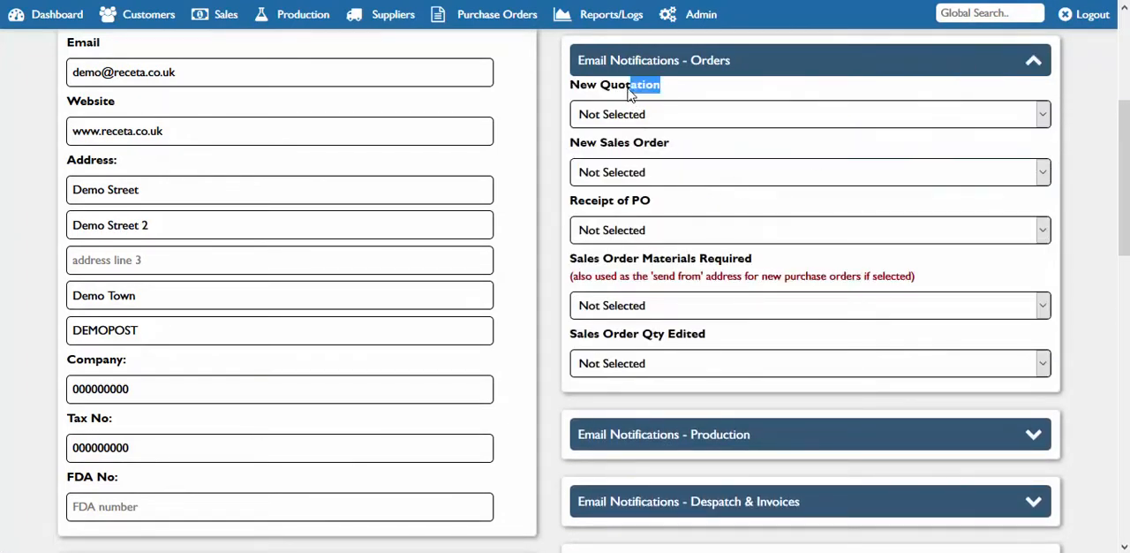
{"action": "left_click", "coordinate": [644, 125]}
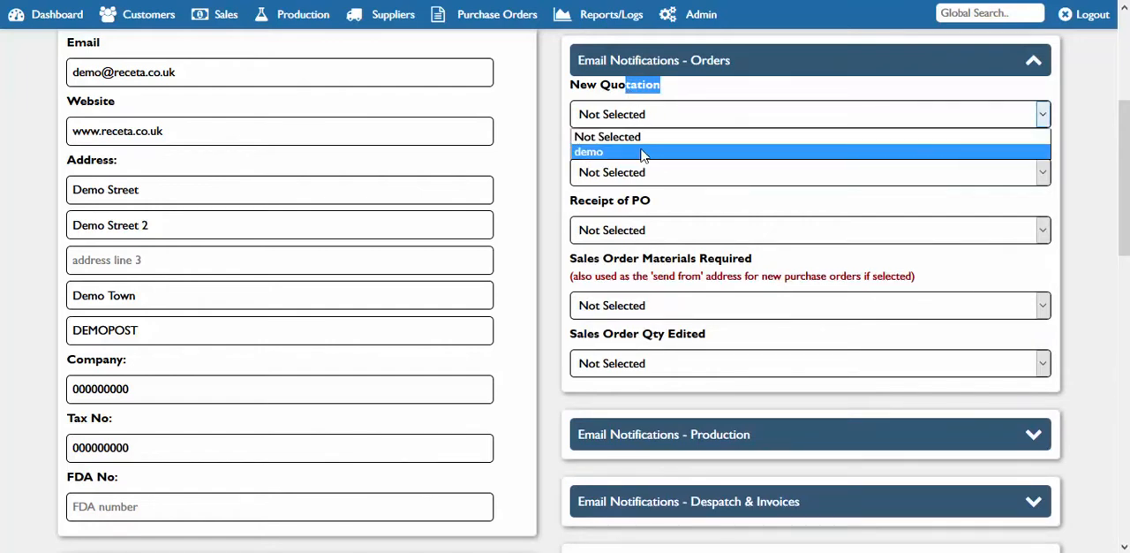
{"action": "left_click", "coordinate": [655, 120]}
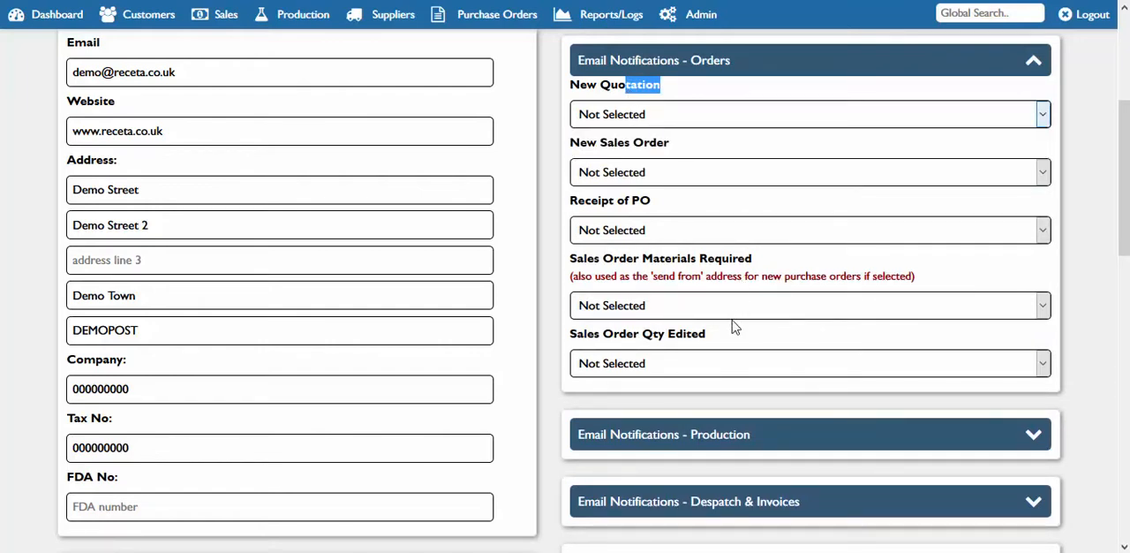
{"action": "left_click", "coordinate": [675, 371]}
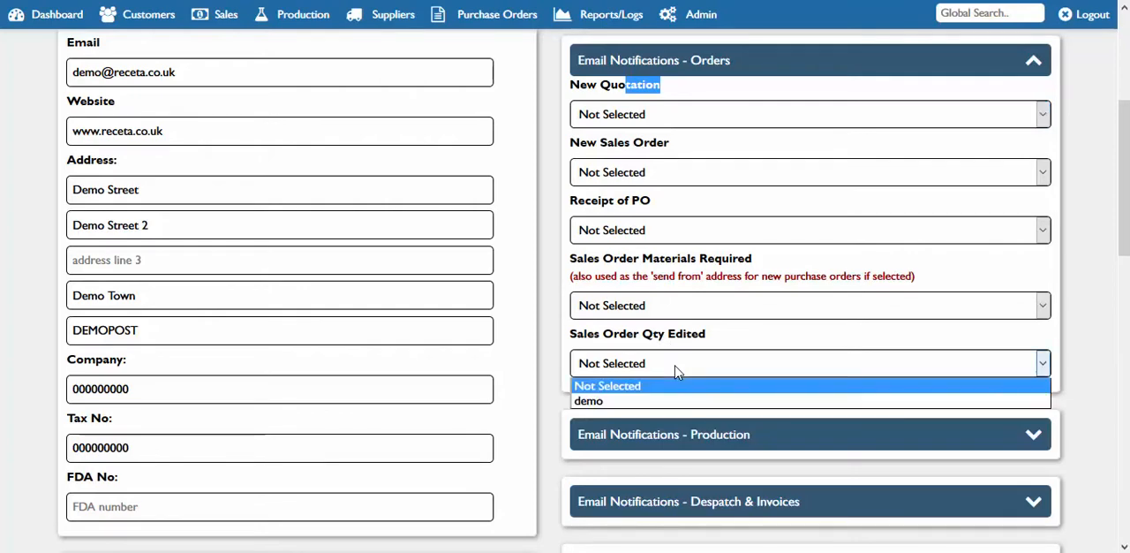
{"action": "left_click", "coordinate": [668, 358]}
{"action": "left_click", "coordinate": [649, 69]}
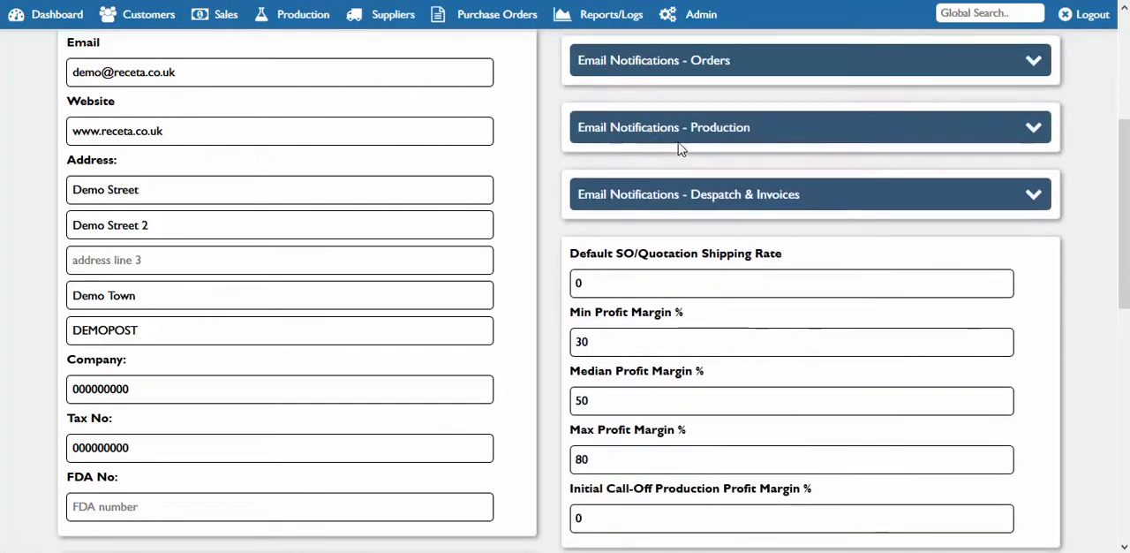
Expand the production email notifications, review the production added and production complete settings, and collapse the section again
{"action": "left_click", "coordinate": [704, 134]}
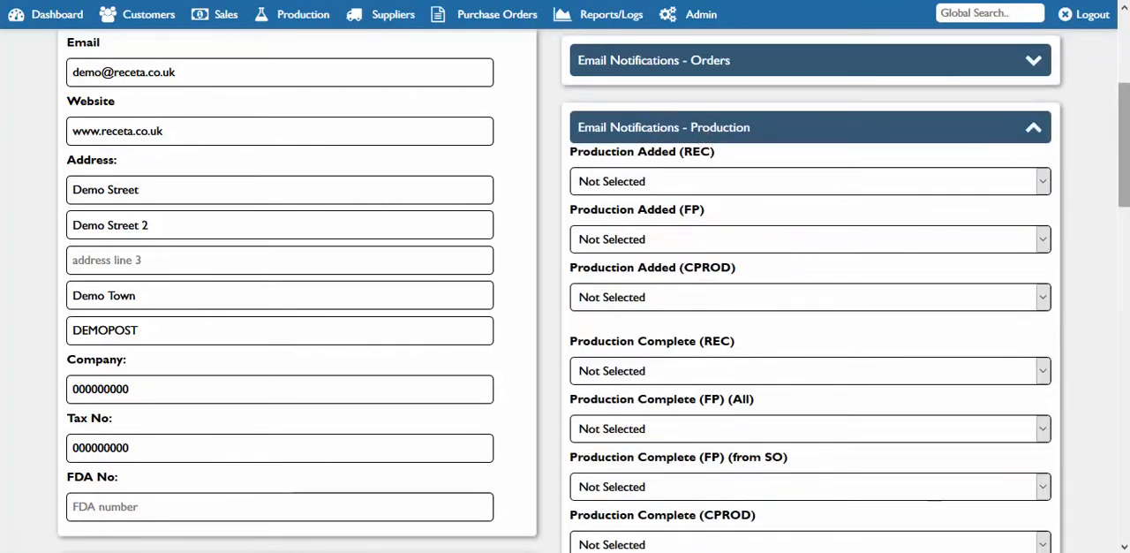
{"action": "scroll", "coordinate": [739, 159], "scroll_direction": "down", "scroll_amount": 1}
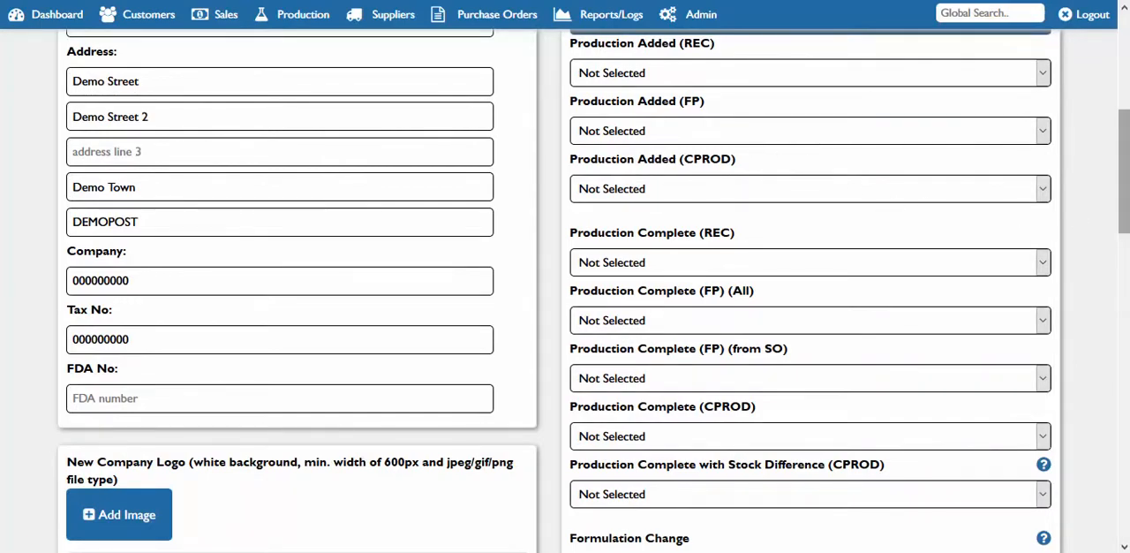
{"action": "left_click_drag", "start_coordinate": [1124, 203], "coordinate": [1124, 157]}
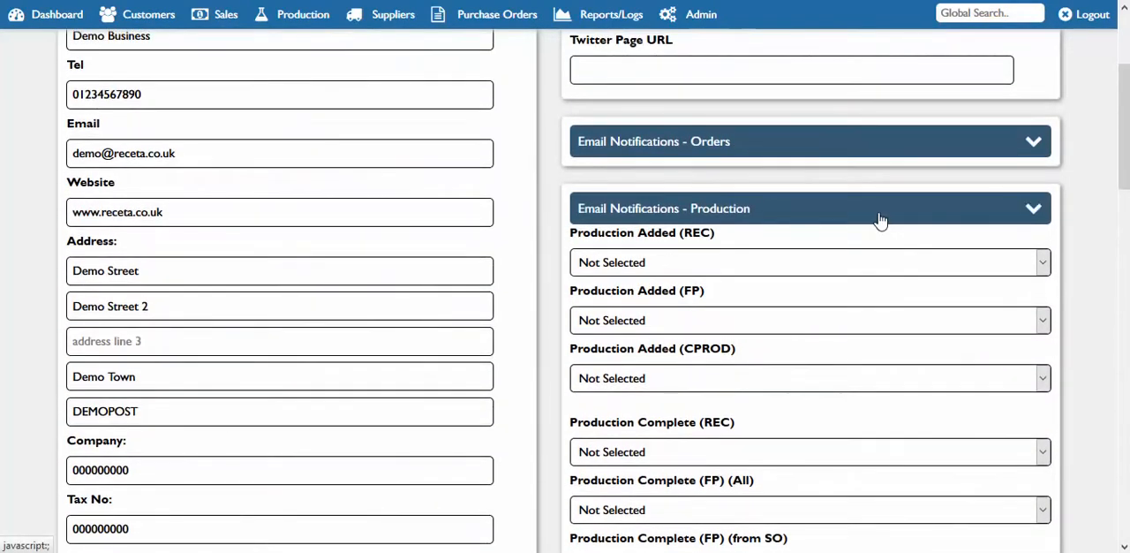
{"action": "left_click", "coordinate": [878, 220]}
Review the account's default shipping rate and profit margins, Mailchimp setup and working hours settings
{"action": "scroll", "coordinate": [565, 291], "scroll_direction": "down", "scroll_amount": 3}
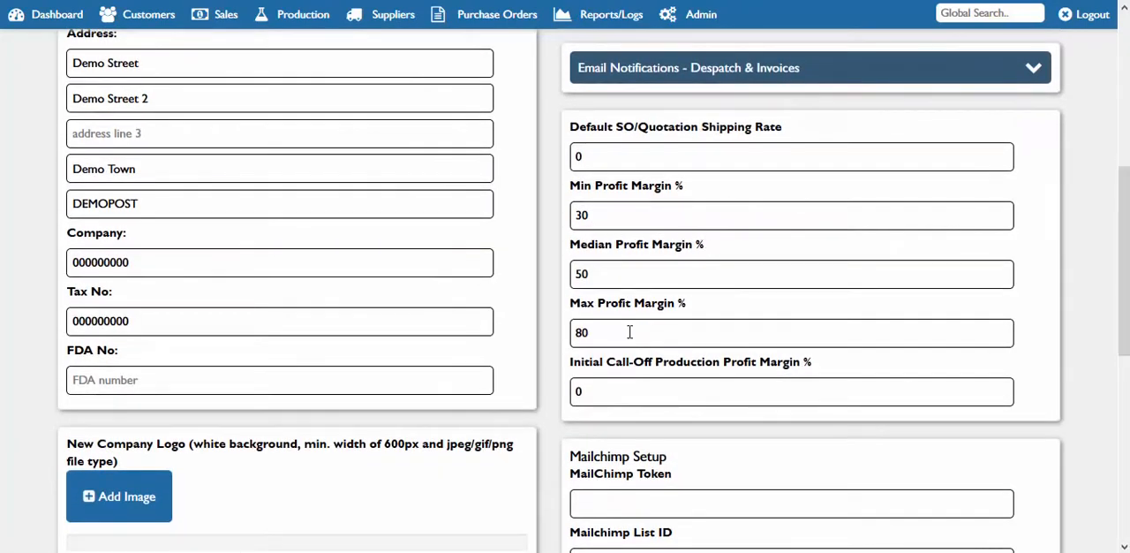
{"action": "left_click_drag", "start_coordinate": [1124, 349], "coordinate": [1123, 470]}
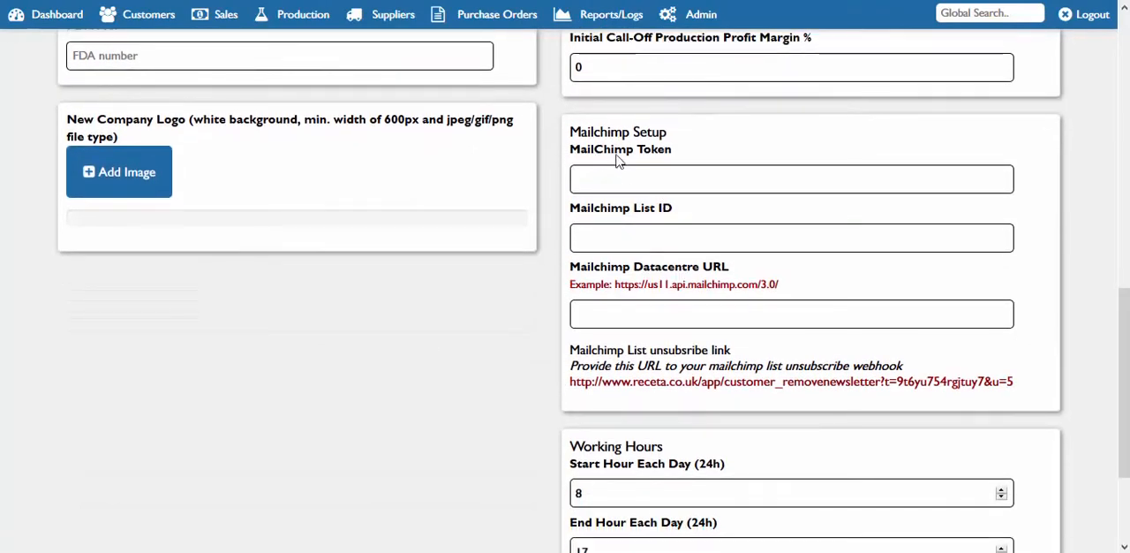
{"action": "left_click_drag", "start_coordinate": [1123, 380], "coordinate": [1124, 434]}
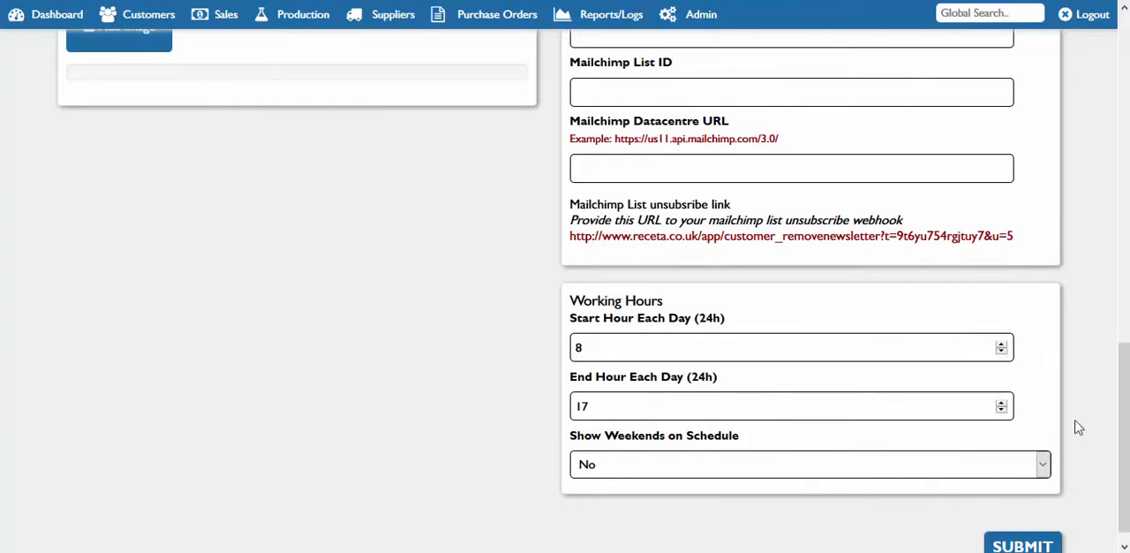
{"action": "scroll", "coordinate": [1102, 256], "scroll_direction": "up", "scroll_amount": 10}
Look through the admin options for materials, purchase orders and general settings, and return to the dashboard
{"action": "left_click", "coordinate": [706, 16]}
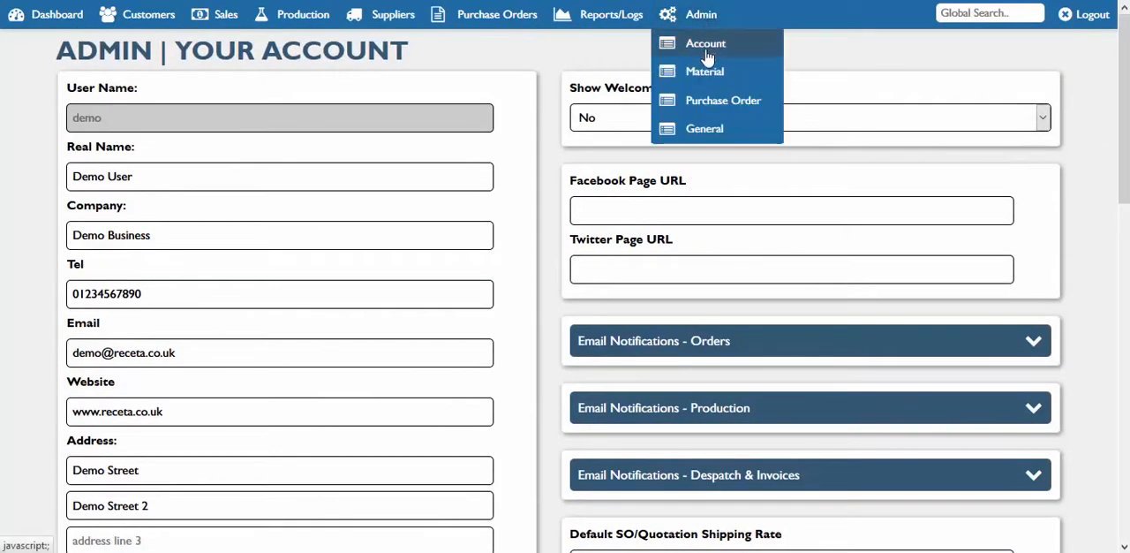
{"action": "mouse_move", "coordinate": [708, 78]}
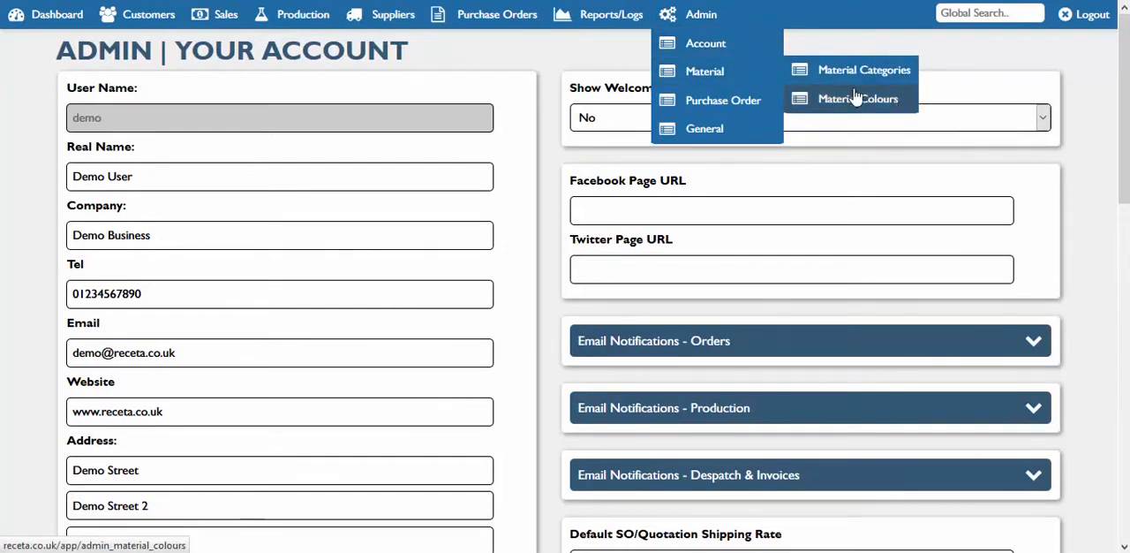
{"action": "mouse_move", "coordinate": [722, 97]}
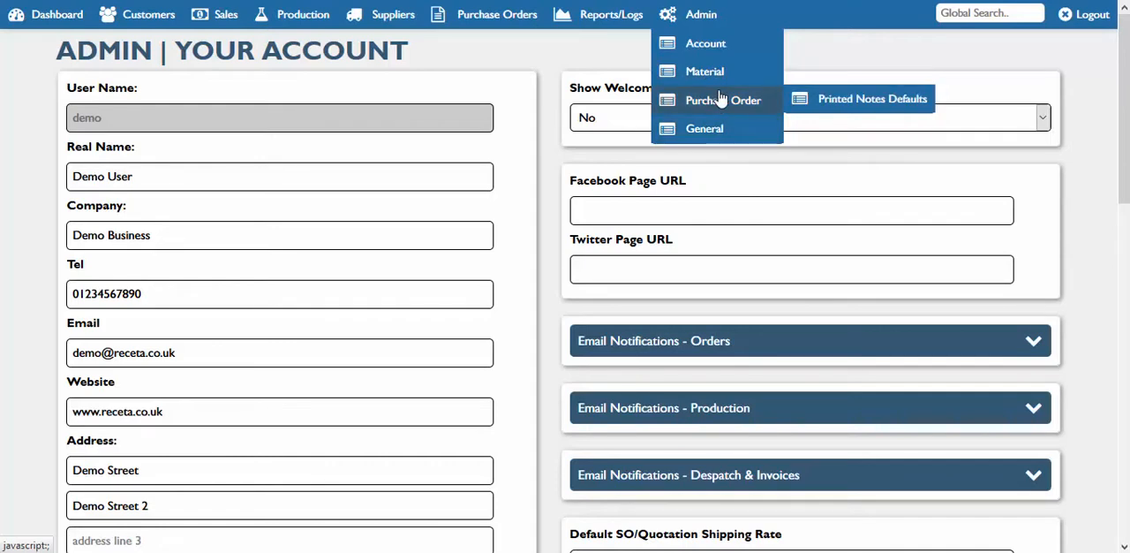
{"action": "mouse_move", "coordinate": [721, 131]}
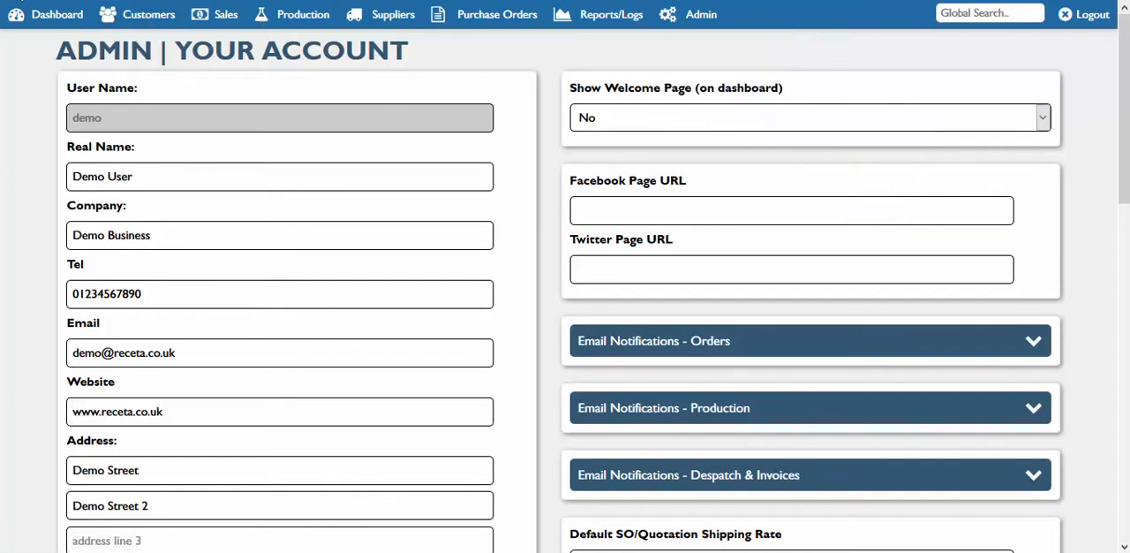
{"action": "left_click", "coordinate": [42, 18]}
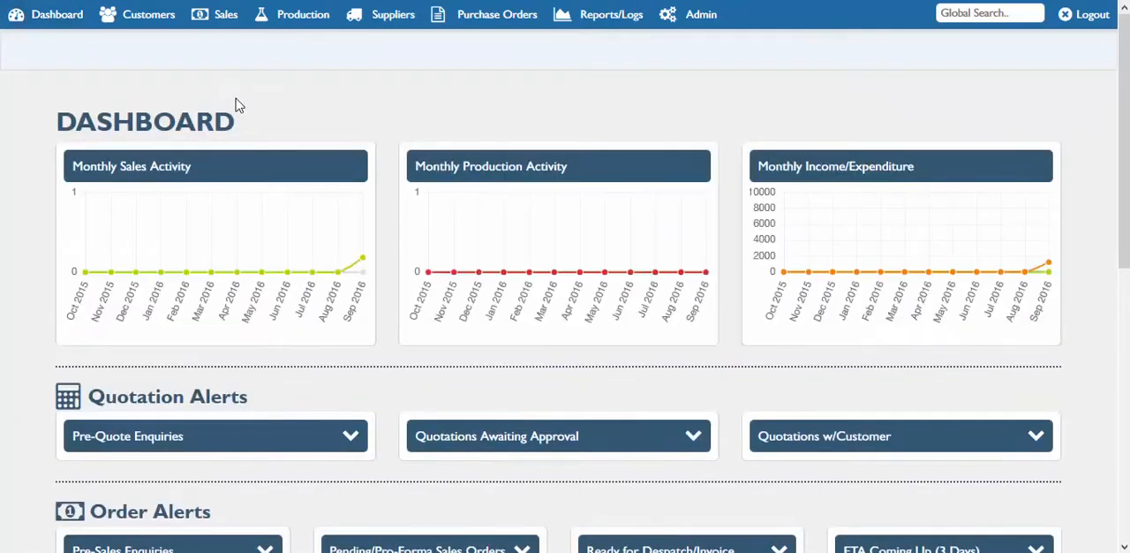